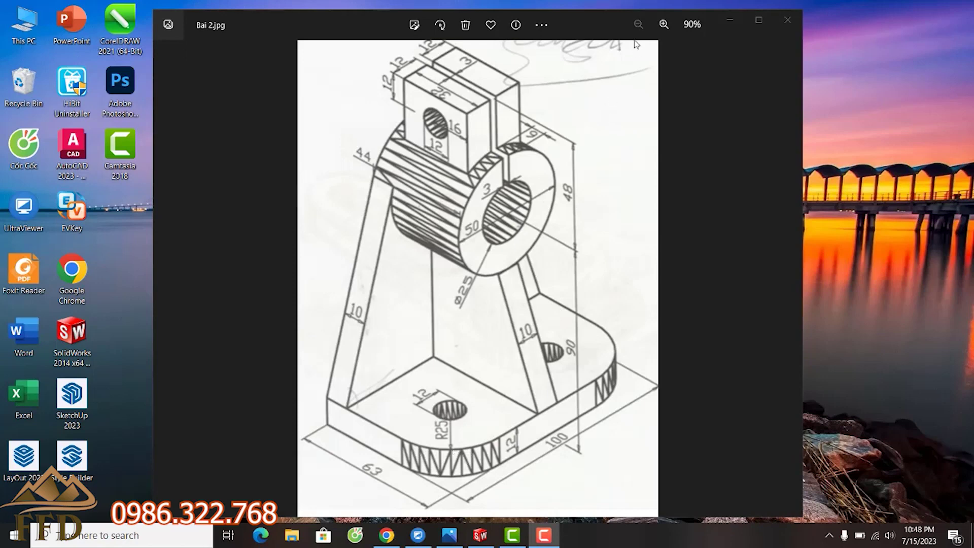
Step: Slide the Bai 2.jpg Photos viewer left and bring the SolidWorks Part1 window forward
drag(358, 22, 205, 18)
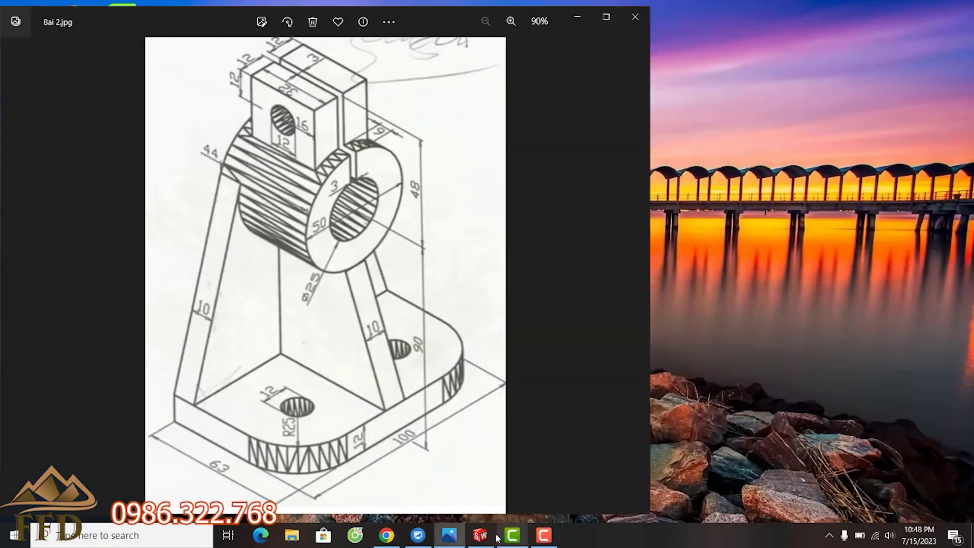
click(480, 535)
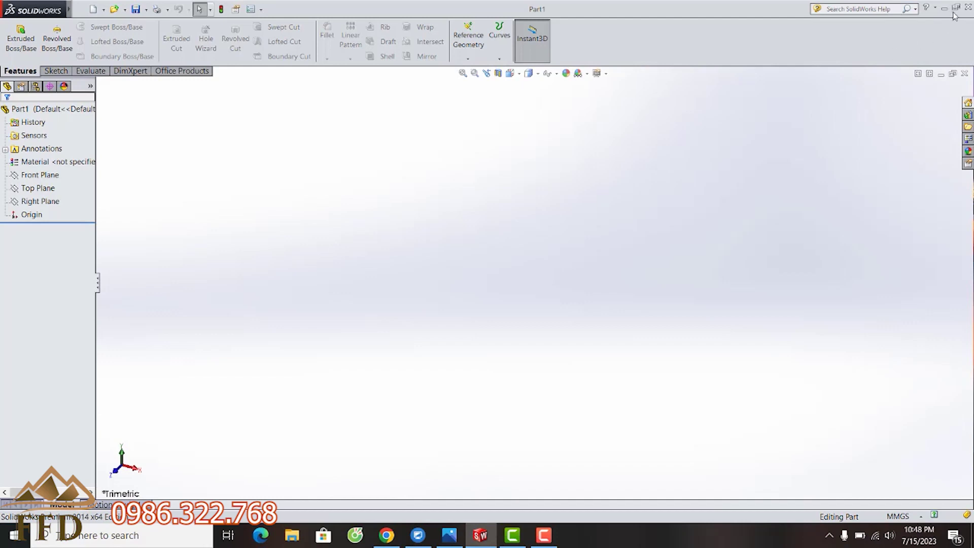
Step: Dock SolidWorks on the right half and Photos on the left edge, then select Top Plane
click(955, 8)
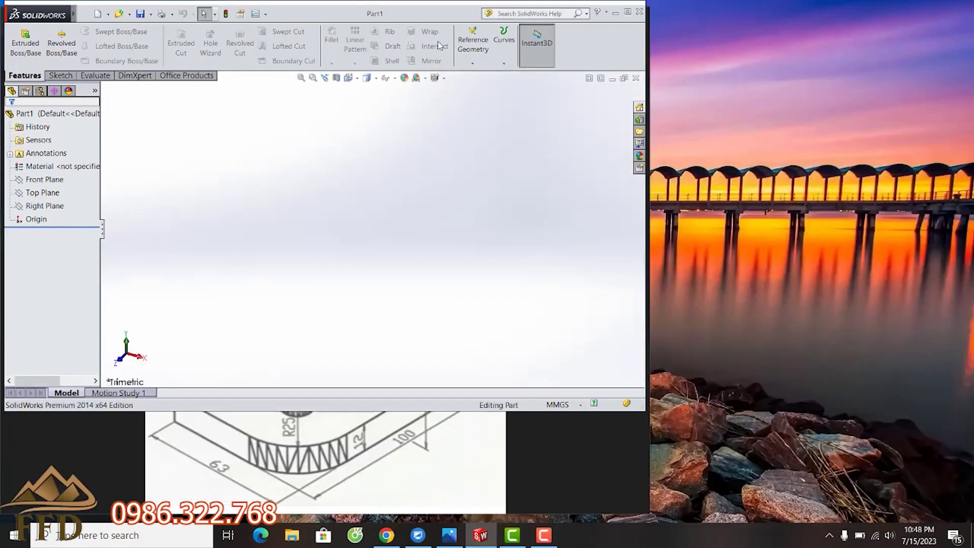
drag(330, 14, 647, 19)
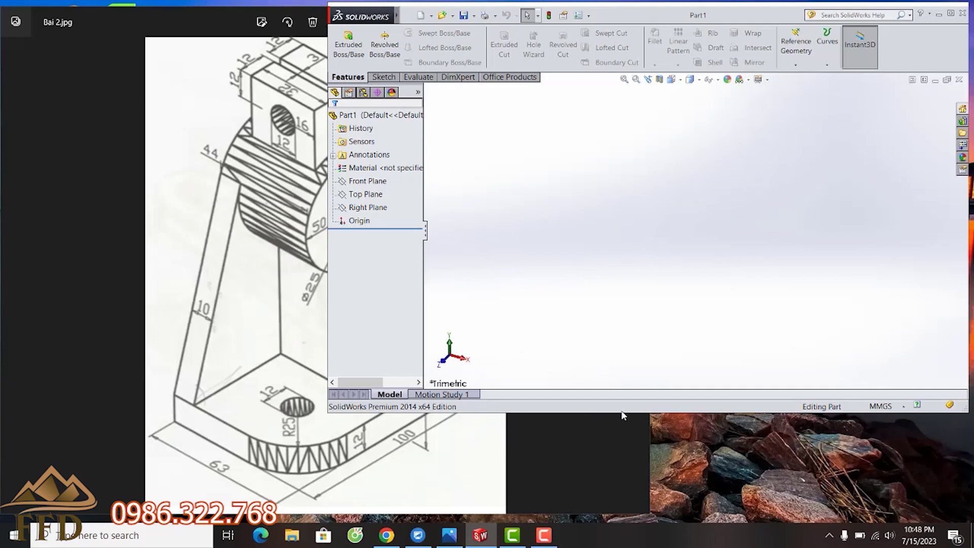
drag(622, 412, 616, 522)
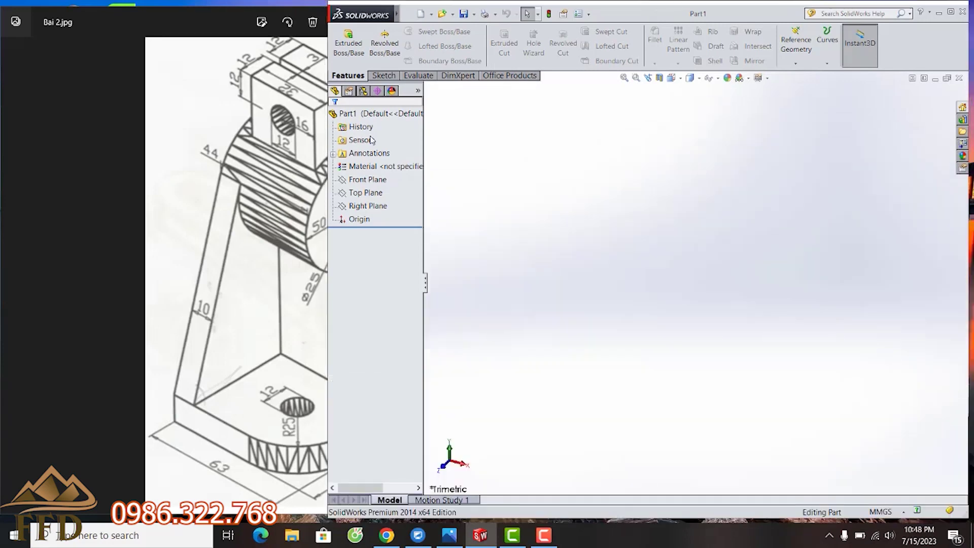
click(178, 19)
drag(178, 19, 27, 13)
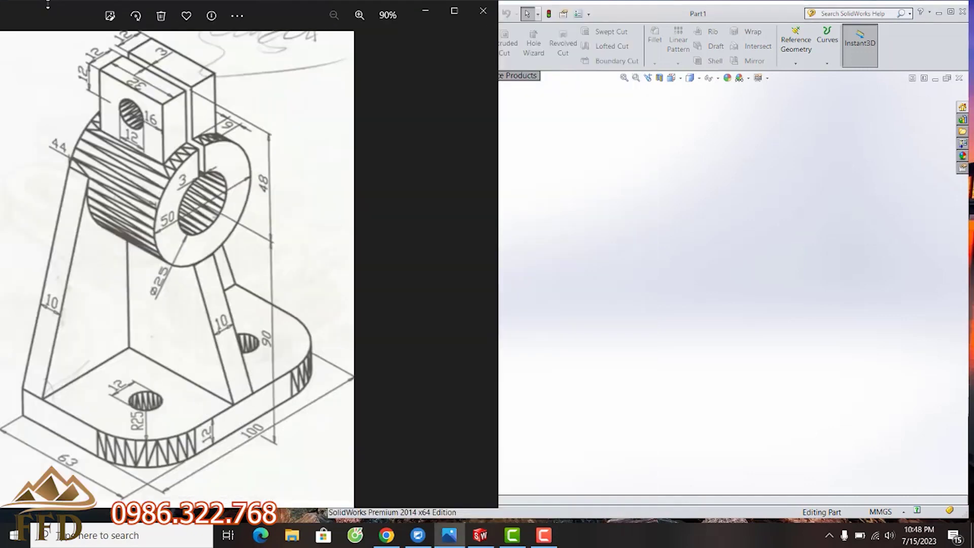
click(631, 162)
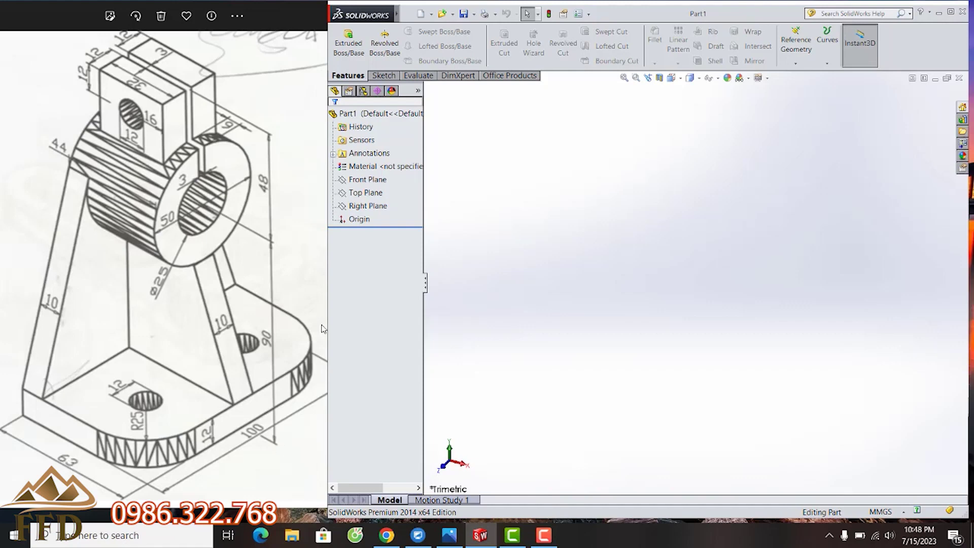
click(374, 195)
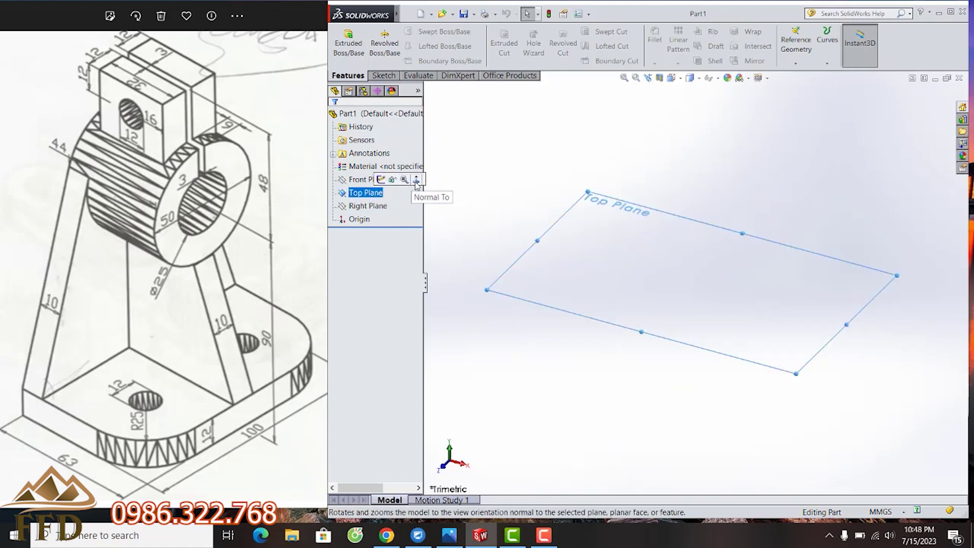
Step: View the Top Plane face-on and draw a center rectangle from the origin
click(416, 180)
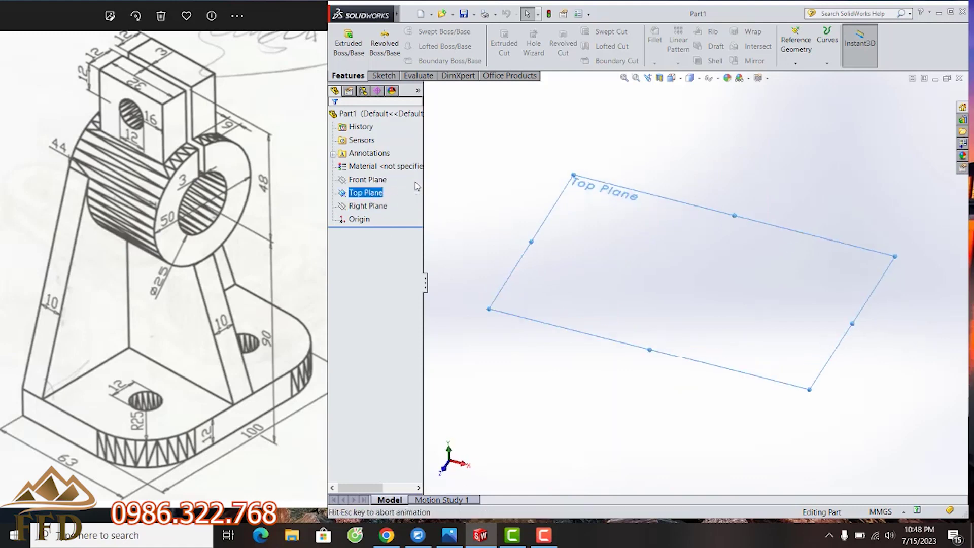
click(388, 79)
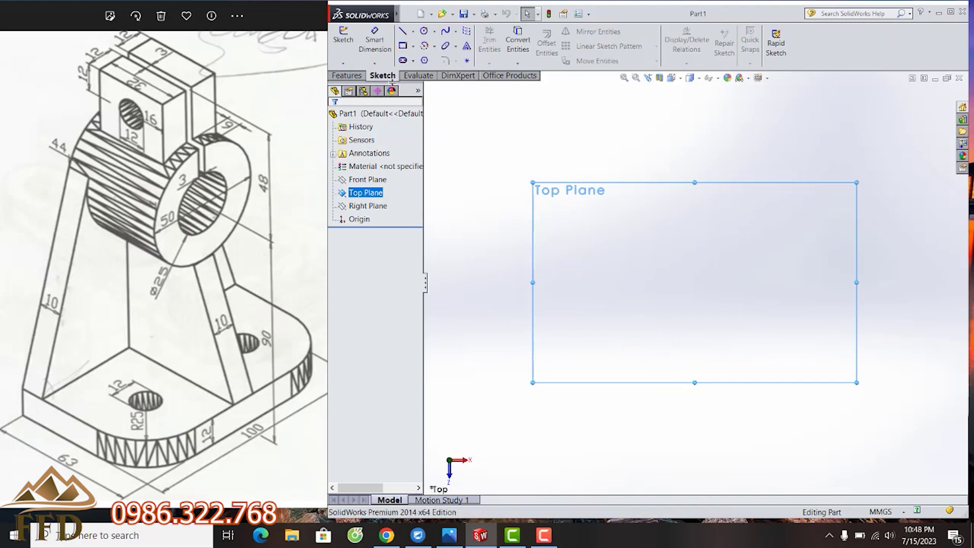
click(413, 47)
click(429, 75)
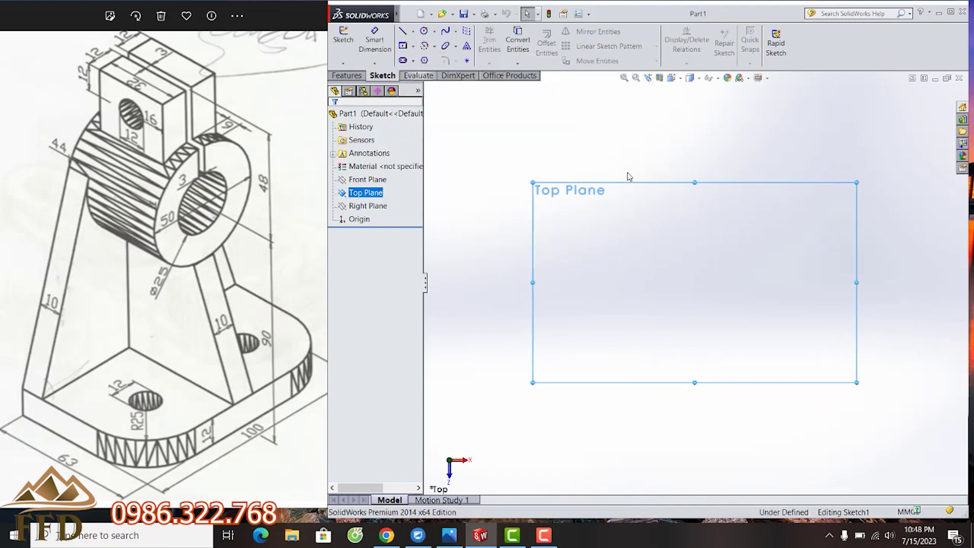
click(695, 282)
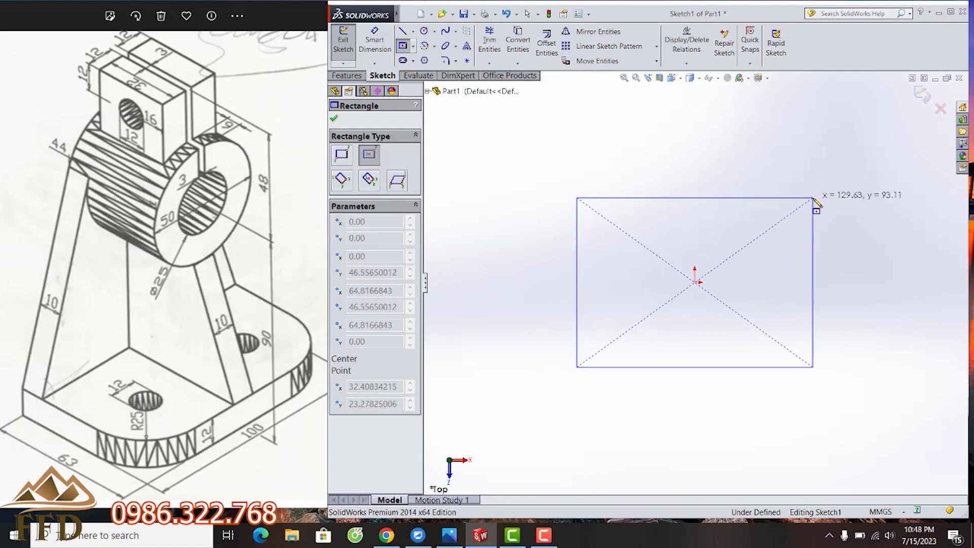
click(813, 198)
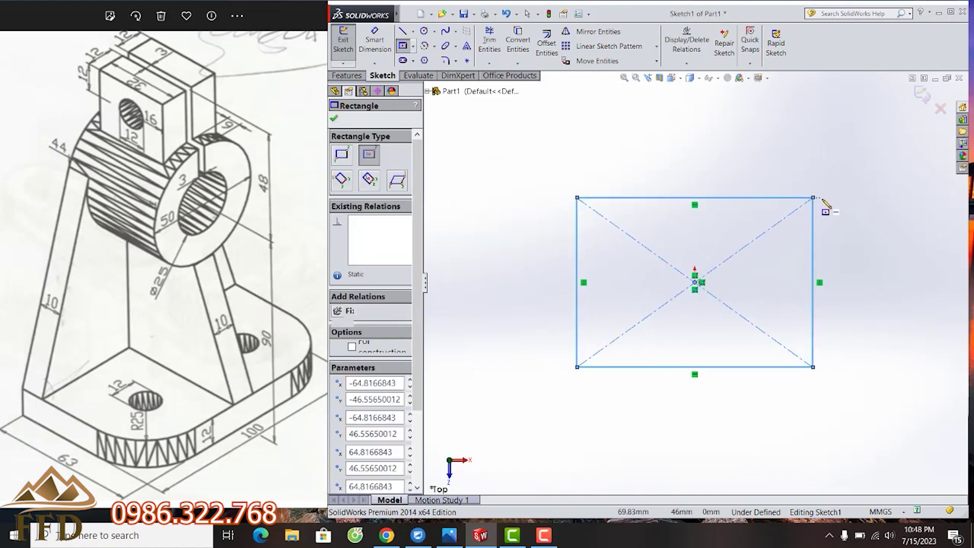
Step: Dimension the rectangle 63 mm wide and 100 mm long
click(376, 41)
click(713, 197)
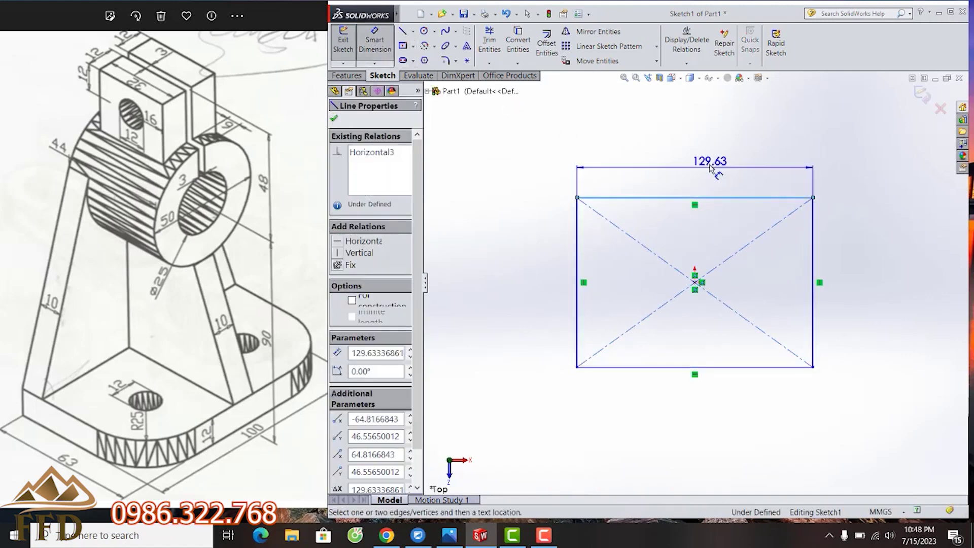
click(710, 168)
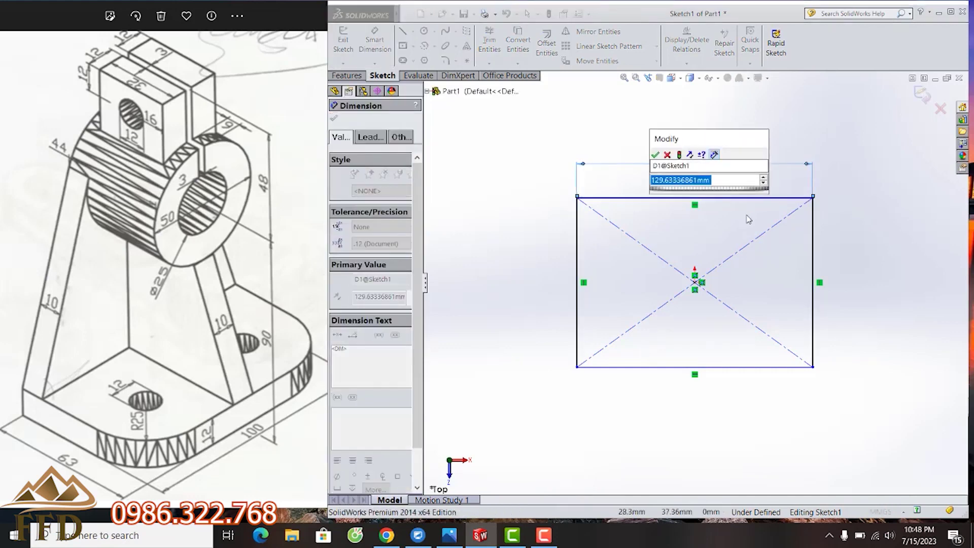
text(63)
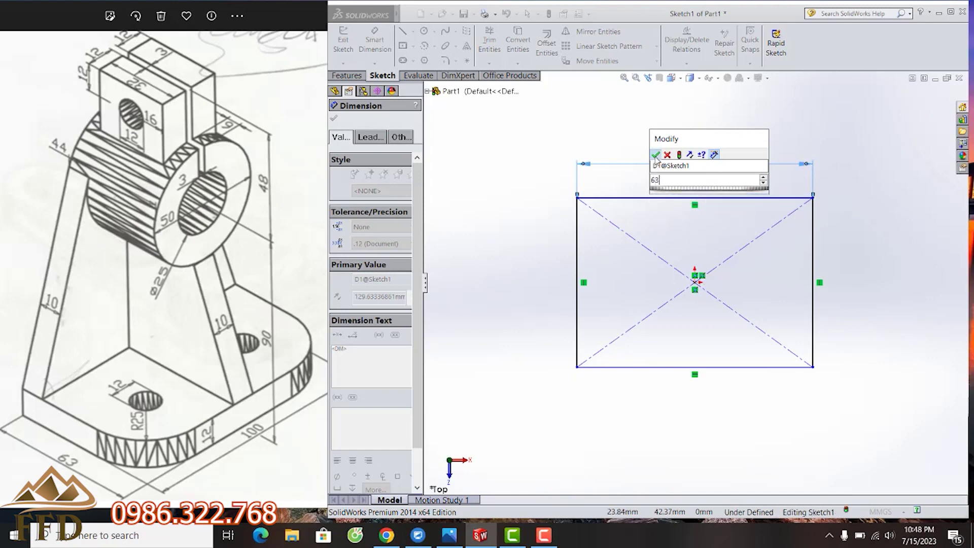
click(656, 156)
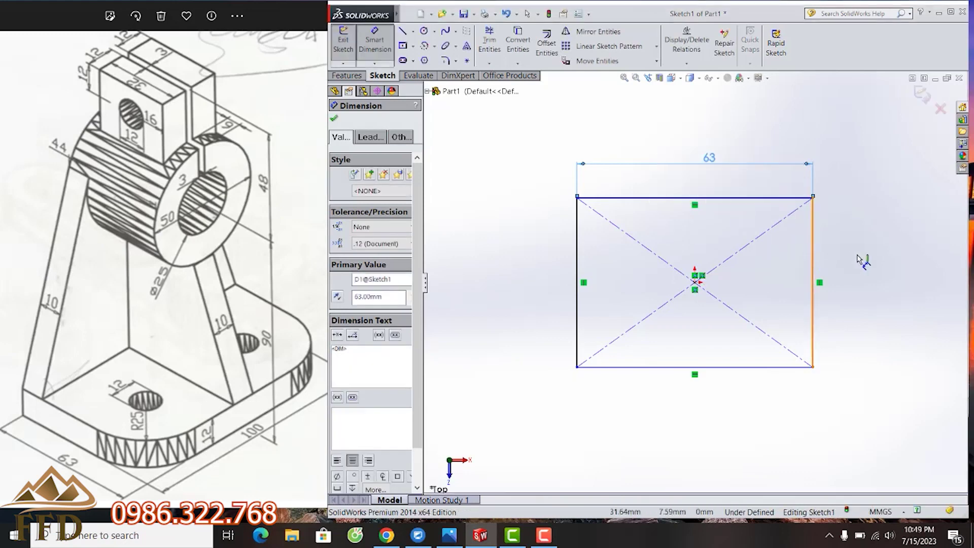
click(813, 260)
click(860, 282)
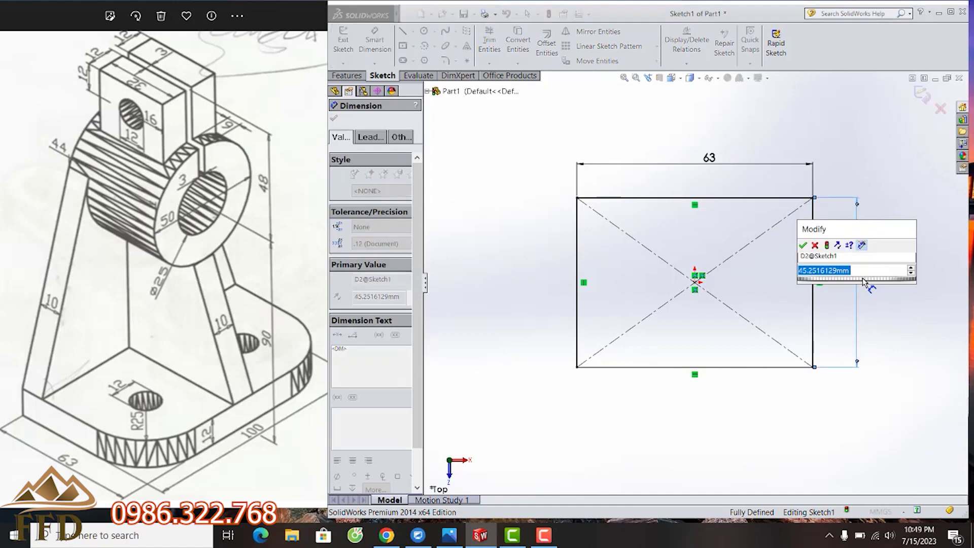
text(100)
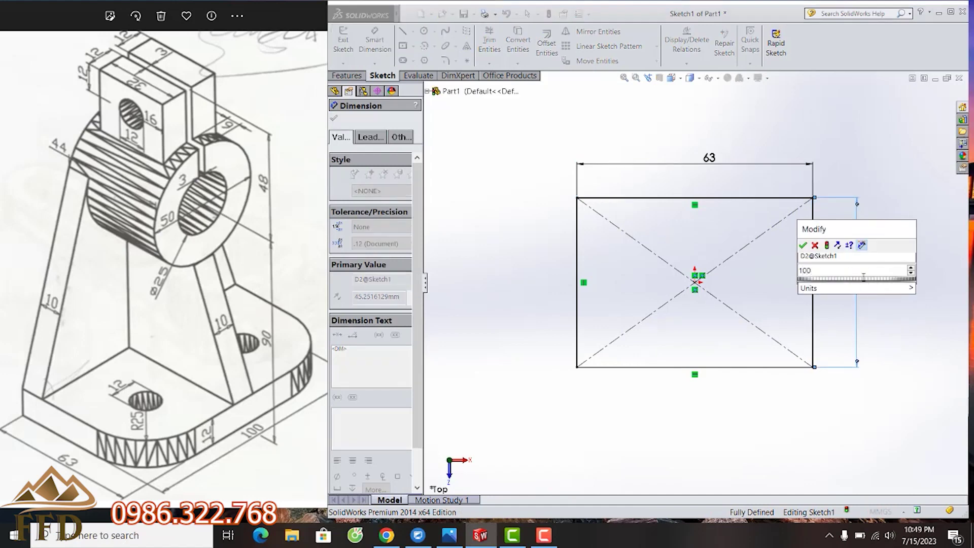
key(Return)
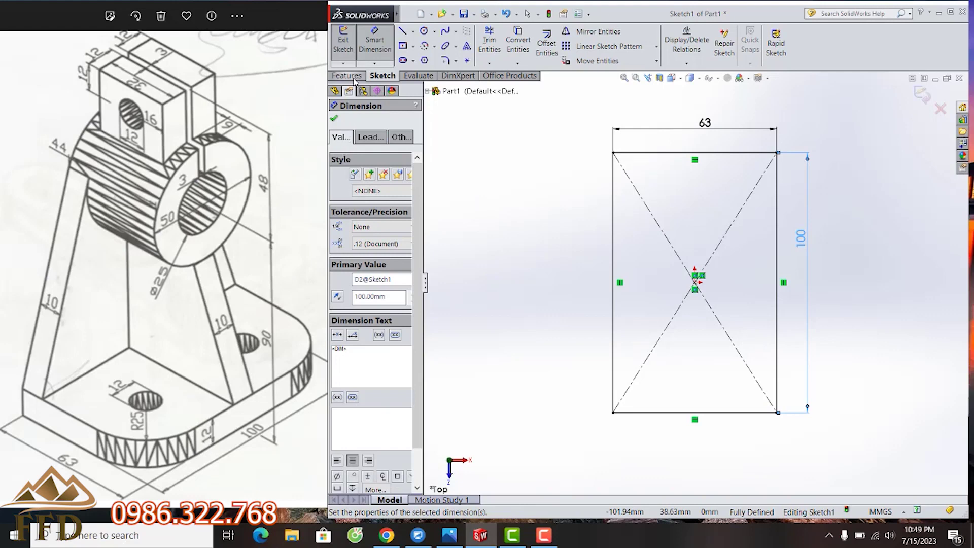
click(347, 75)
Step: Extrude the rectangle as a Blind boss 12 mm deep
click(349, 43)
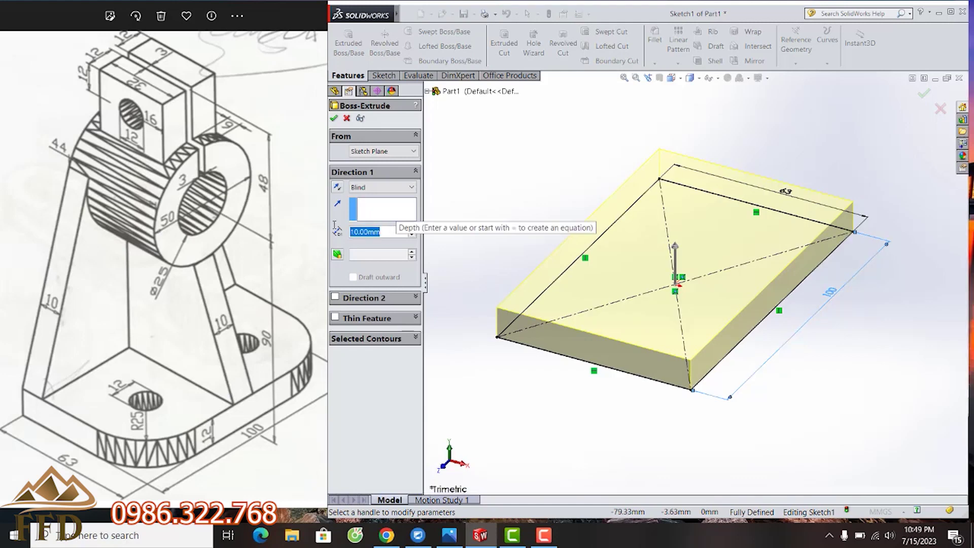
text(12)
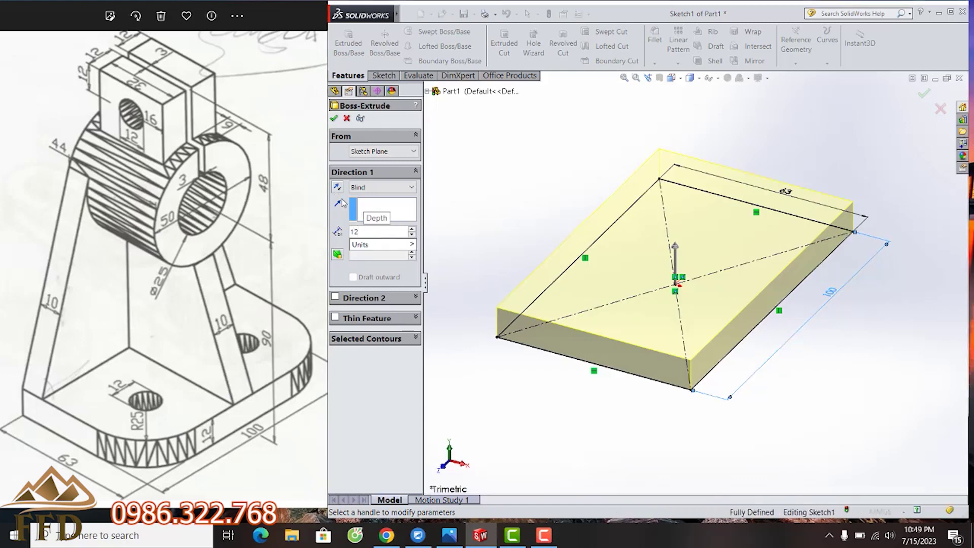
key(Return)
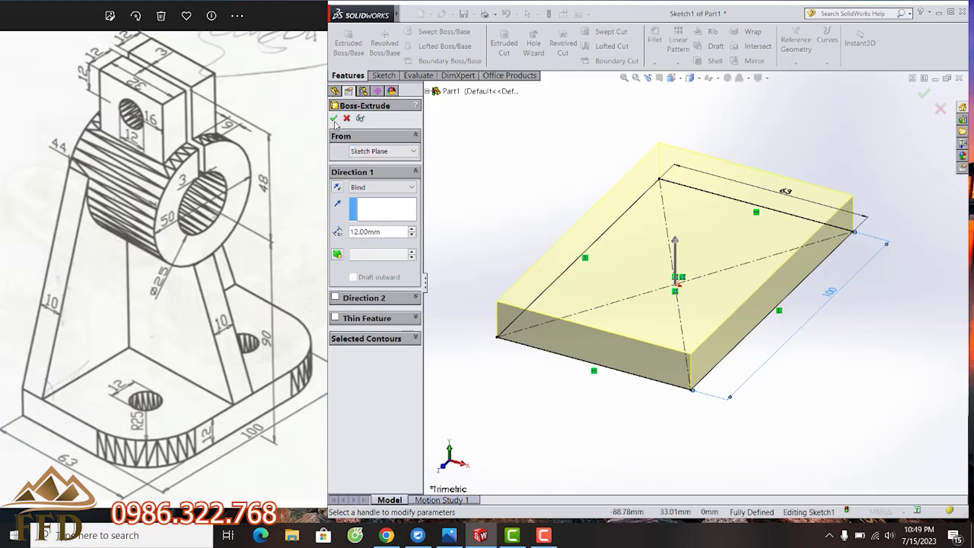
click(334, 118)
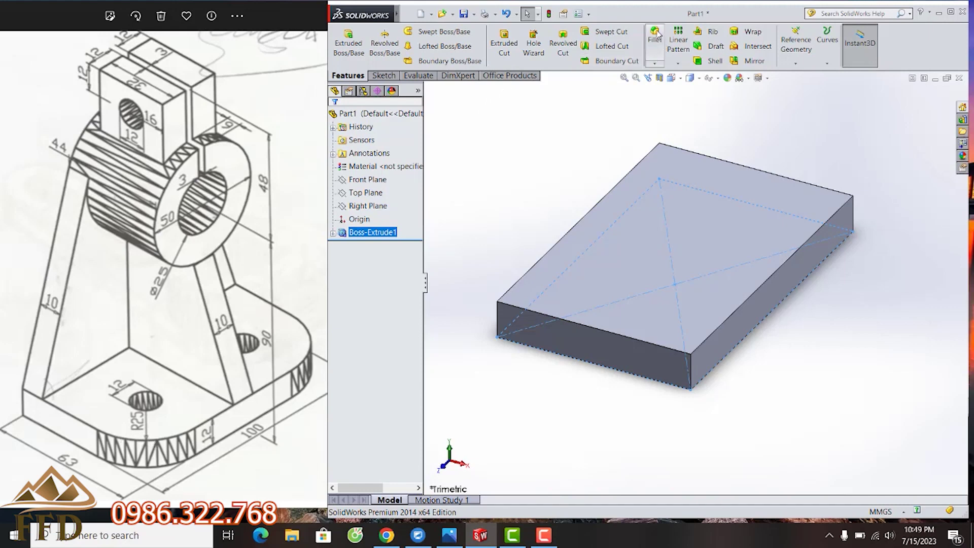
Step: Fillet the two vertical corner edges at one end with a 25 mm radius
click(656, 36)
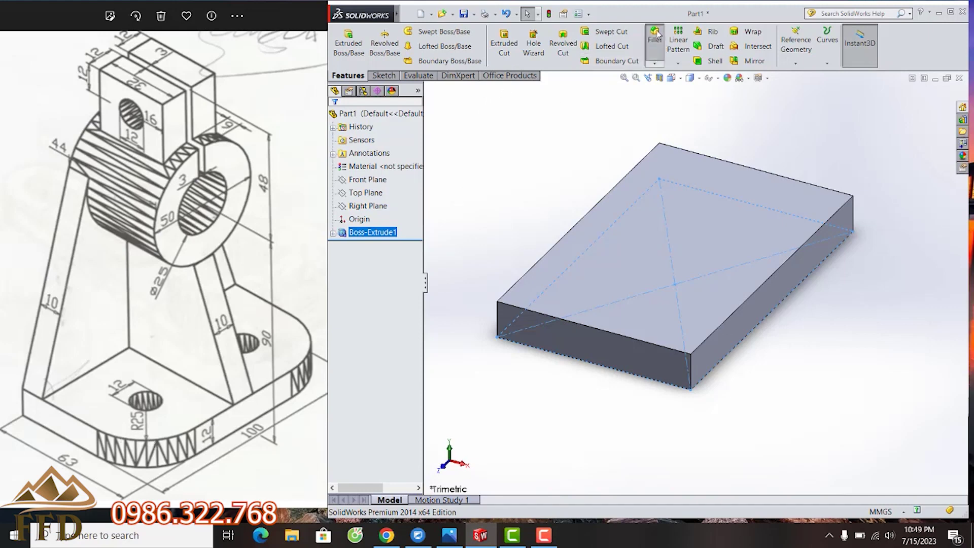
click(689, 367)
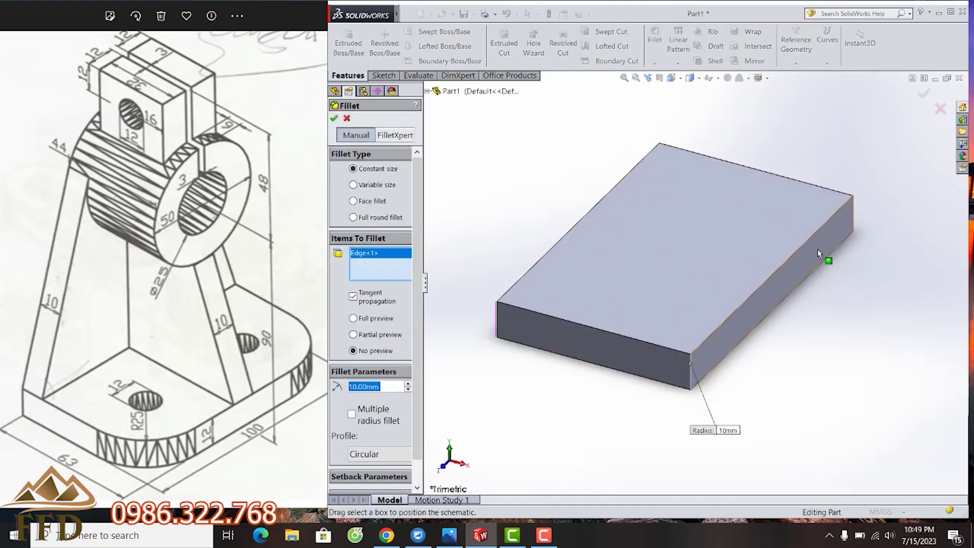
click(852, 211)
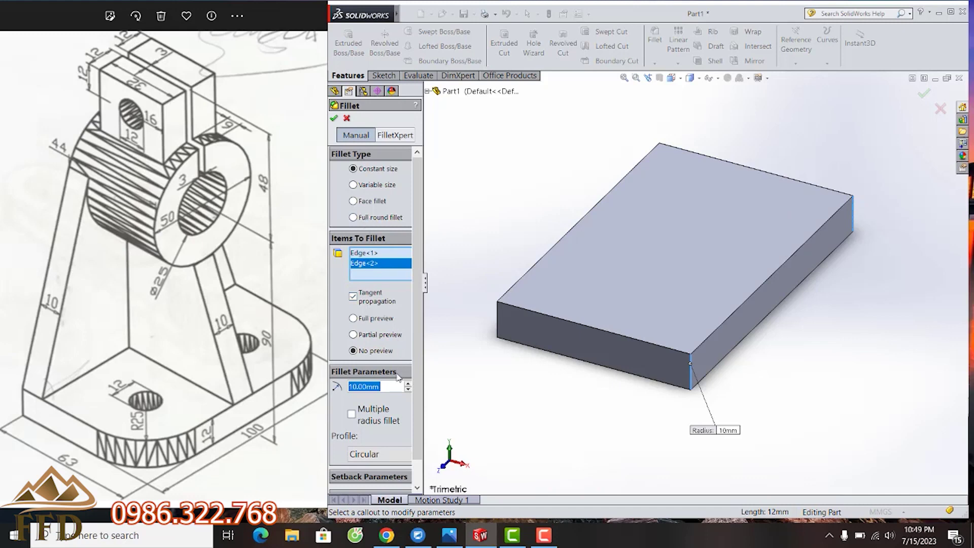
text(25)
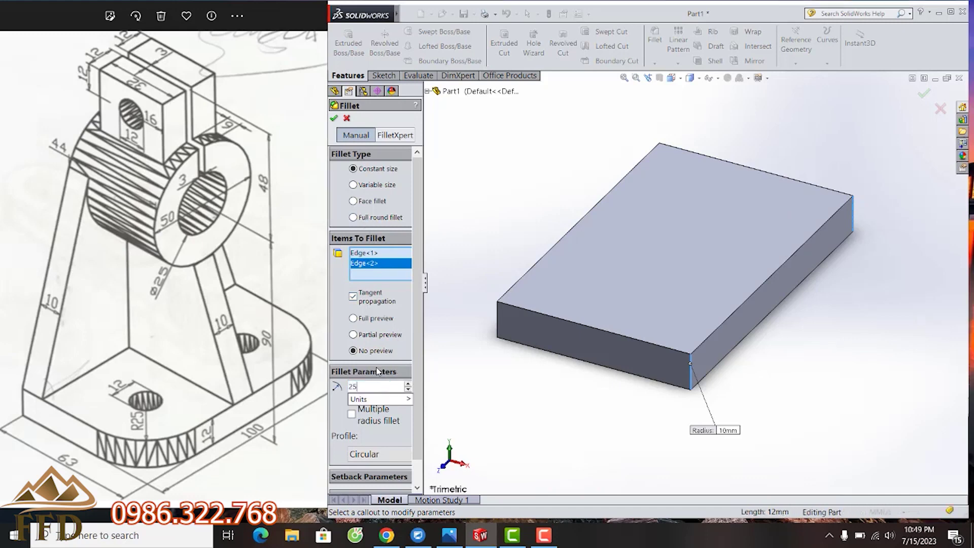
click(353, 318)
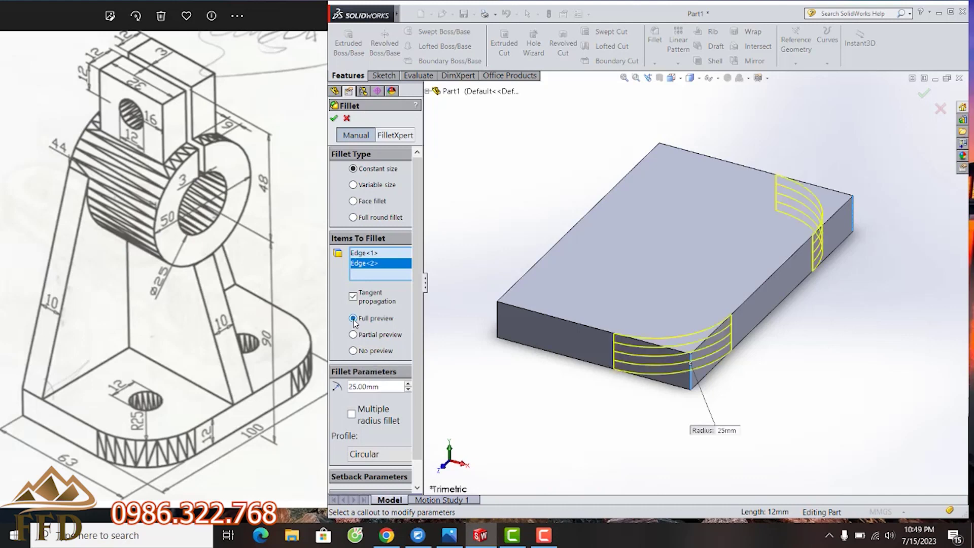
click(334, 119)
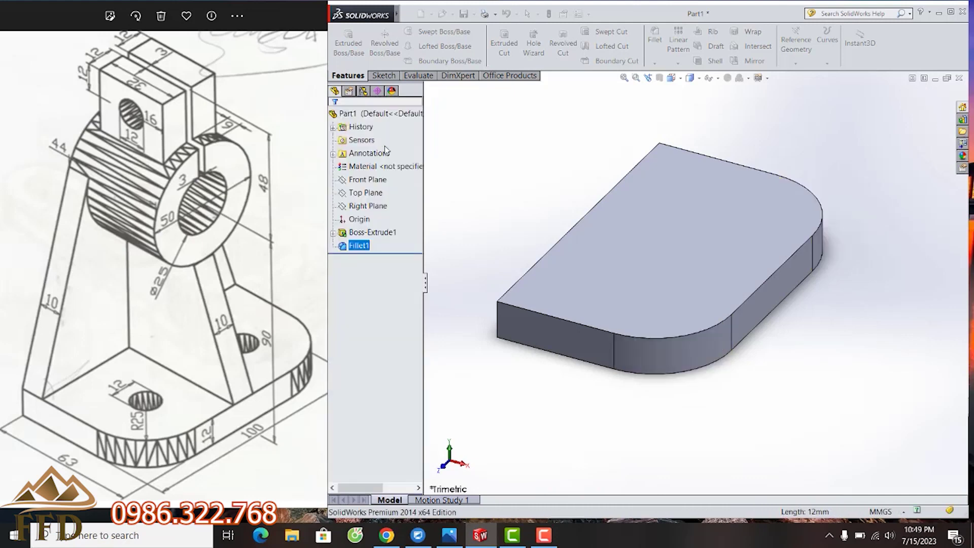
Step: Sketch two circles near opposite ends of the plate's top face
mouse_move(777, 321)
middle_down()
mouse_move(740, 340)
mouse_move(740, 350)
mouse_move(765, 335)
middle_up()
key(Escape)
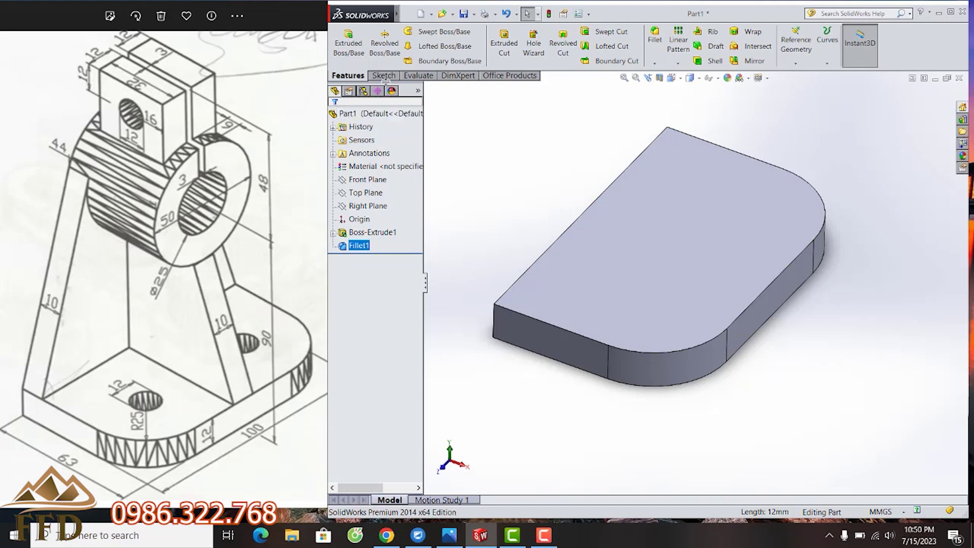
click(695, 191)
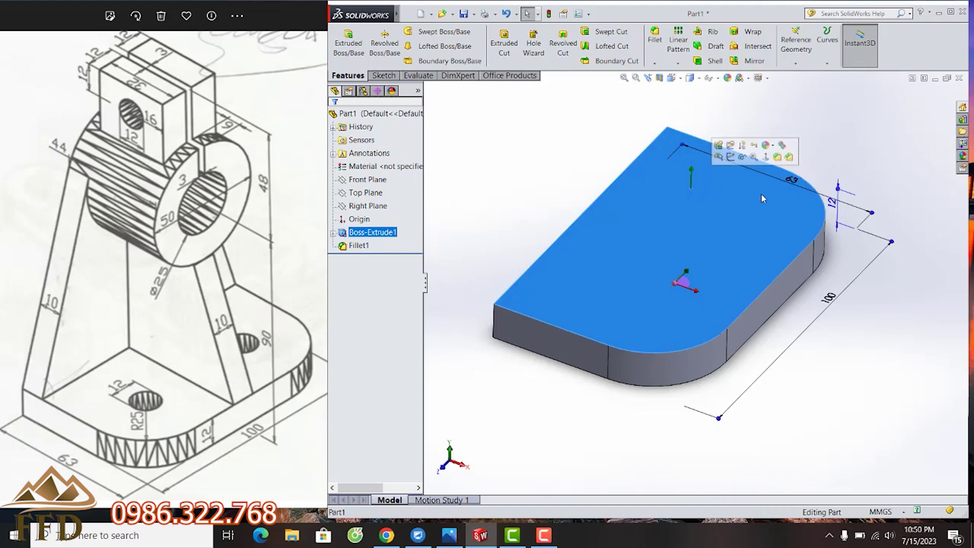
click(763, 155)
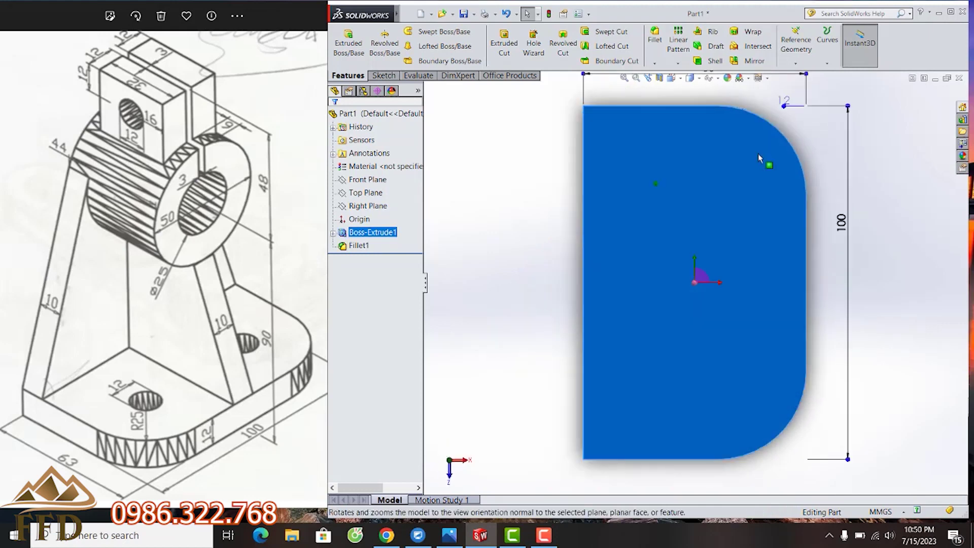
click(383, 75)
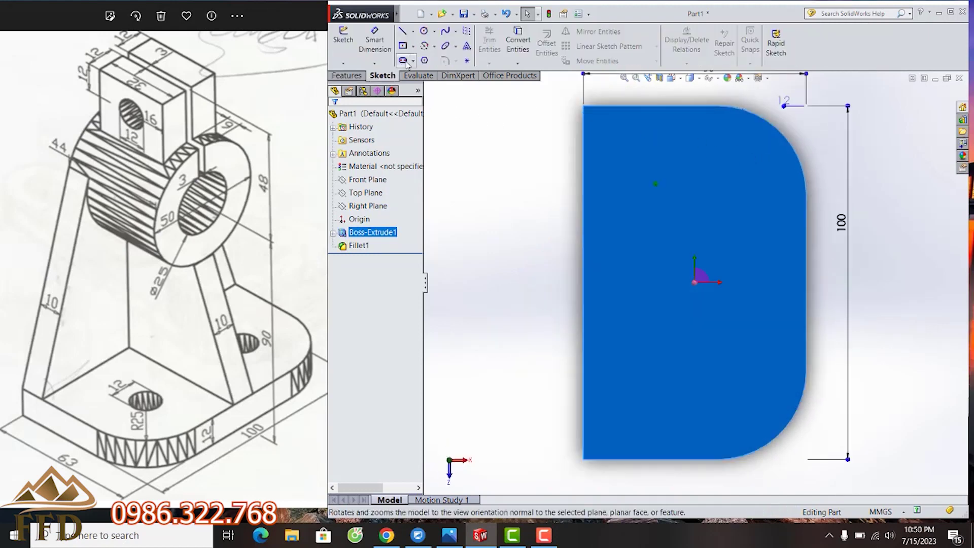
click(423, 30)
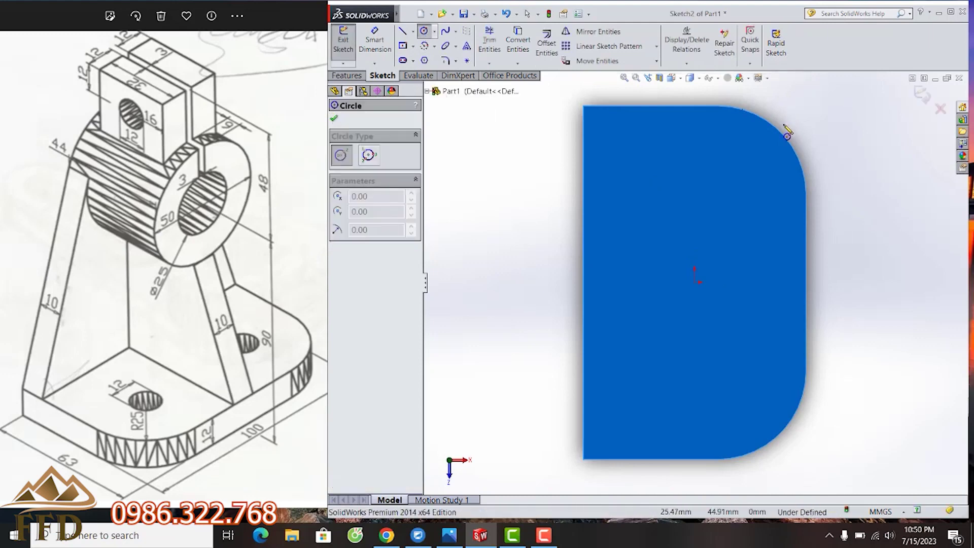
click(717, 195)
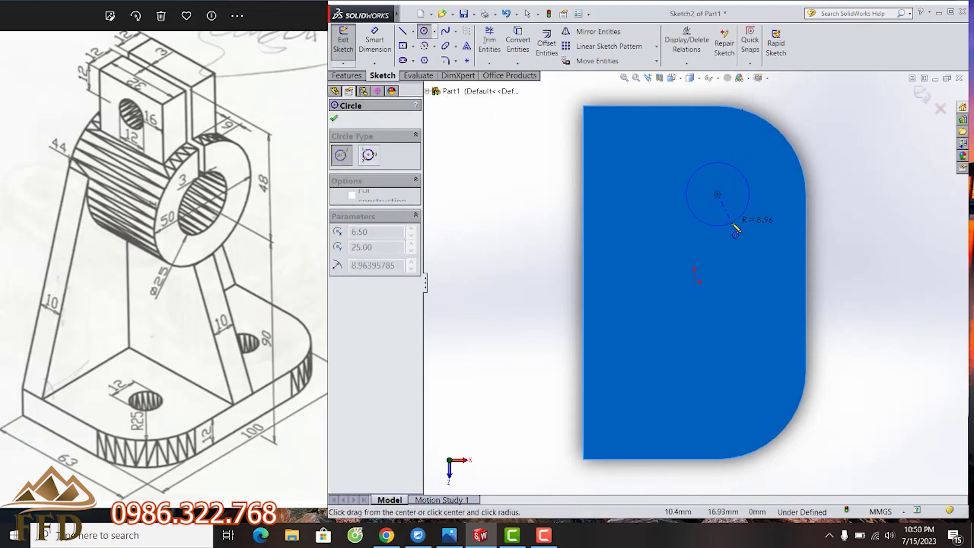
click(732, 226)
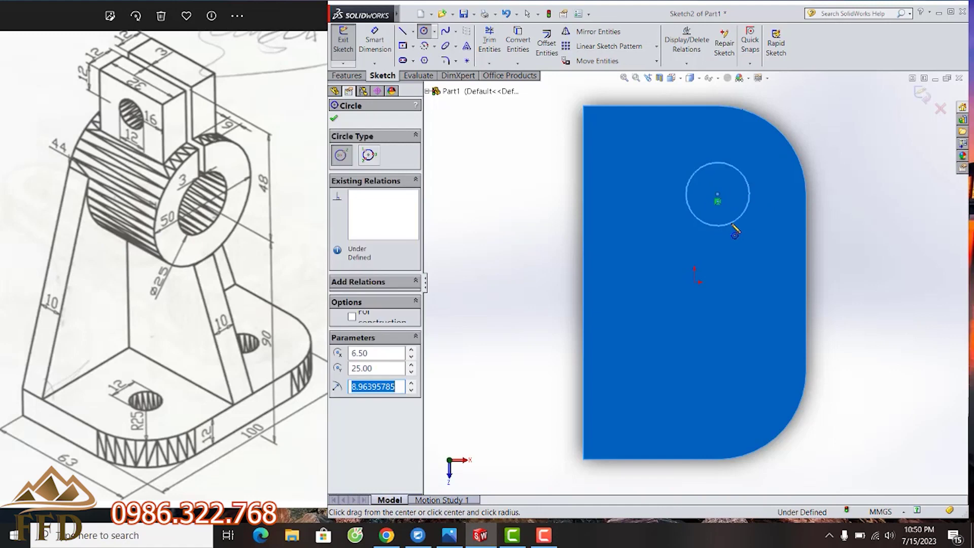
click(717, 371)
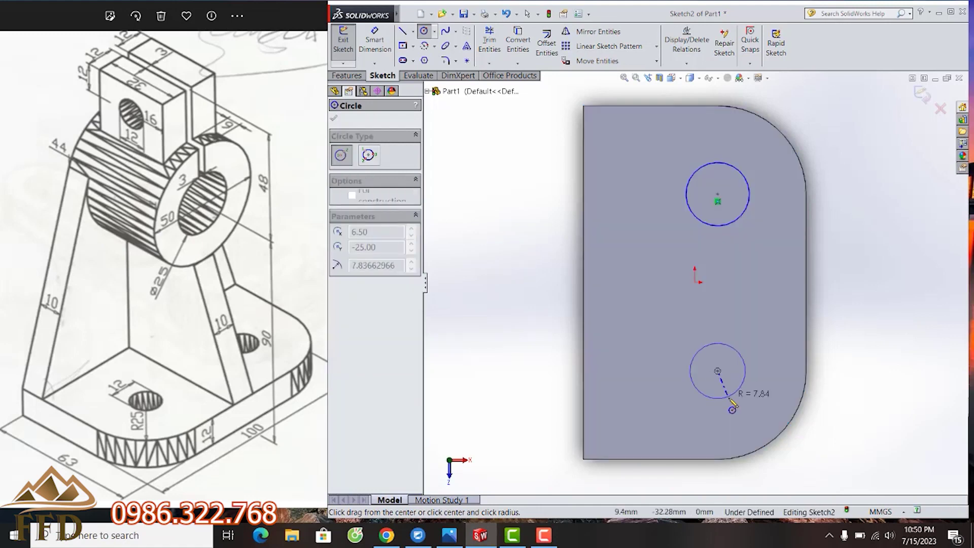
click(739, 393)
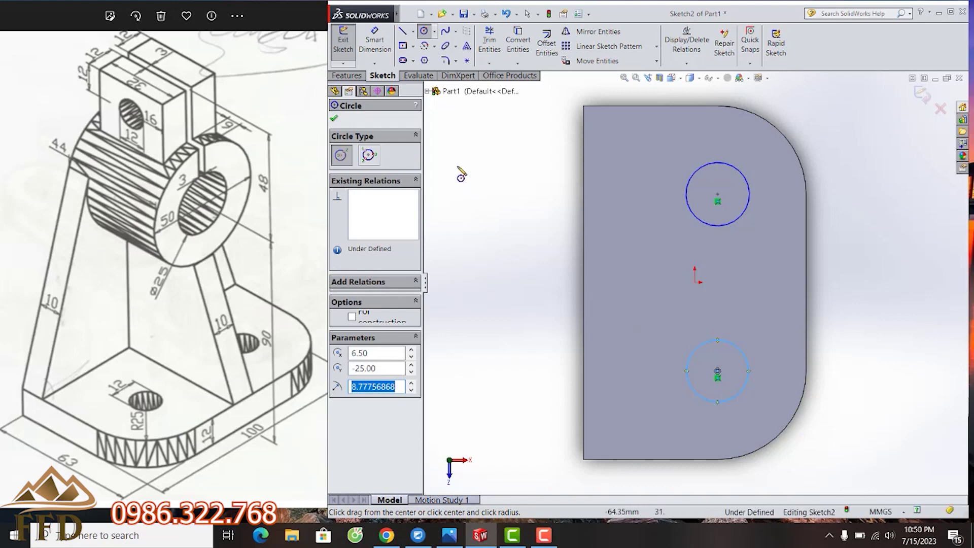
click(334, 121)
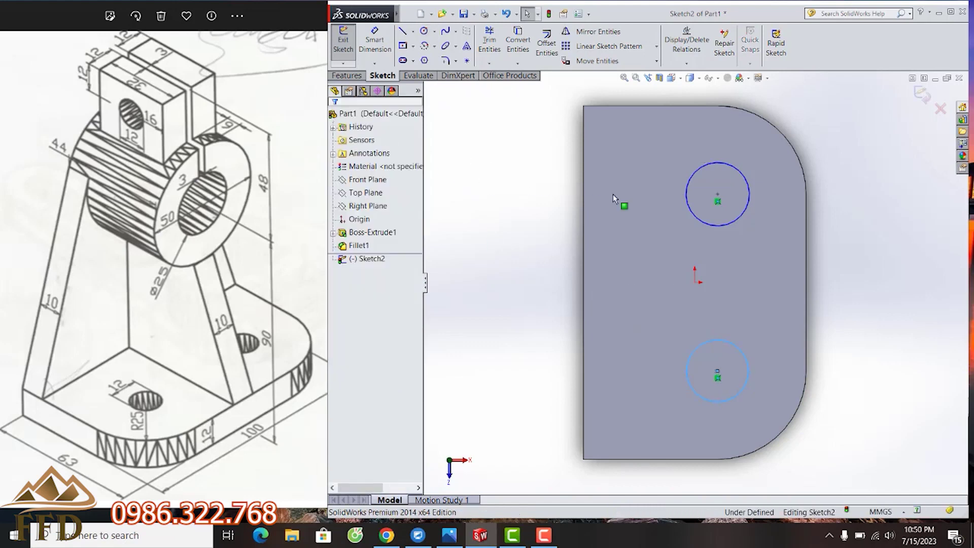
Step: Make the two circles Equal and dimension their diameter to 12 mm
click(728, 228)
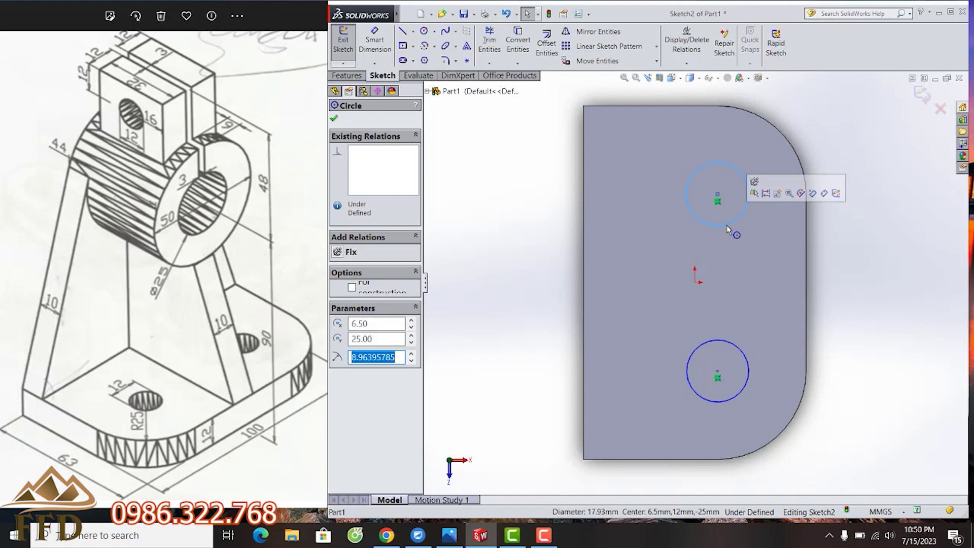
ctrl+click(741, 351)
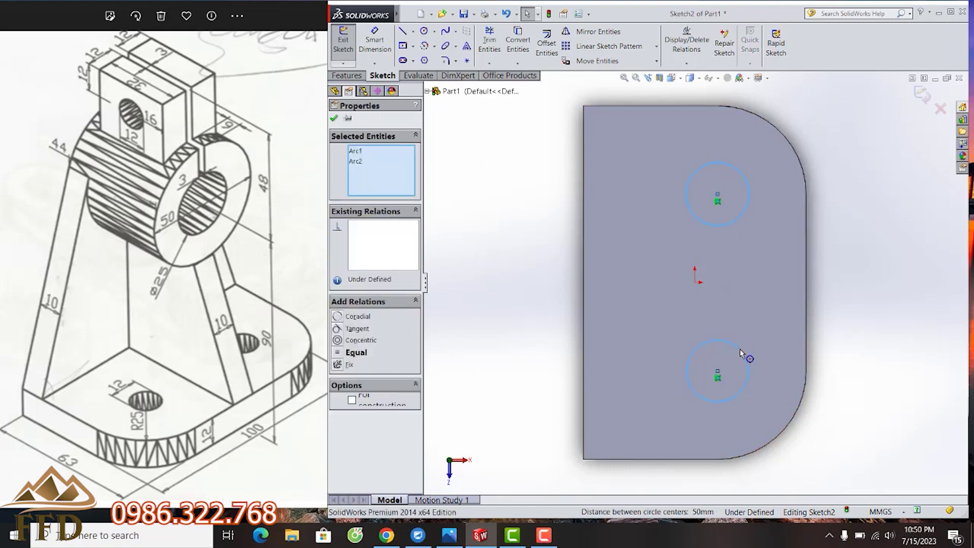
click(338, 354)
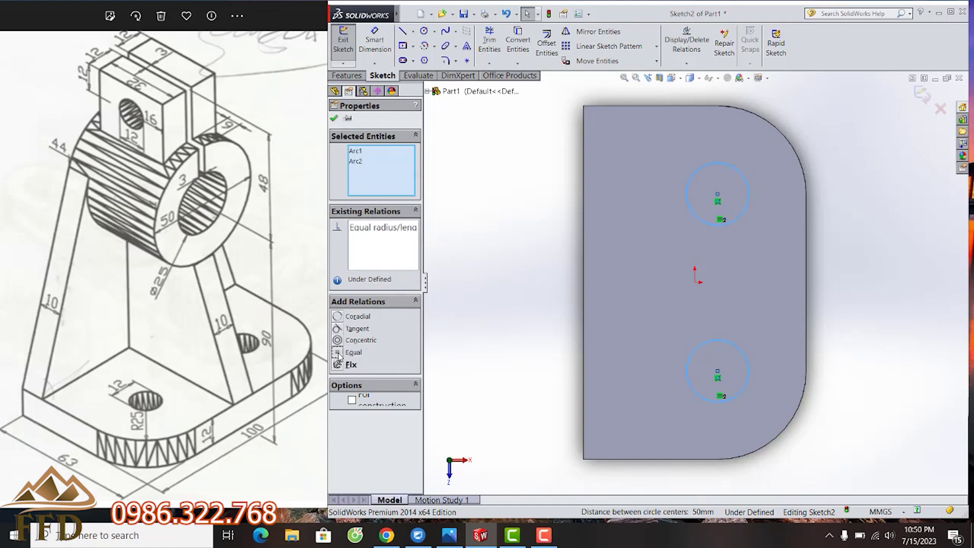
click(378, 49)
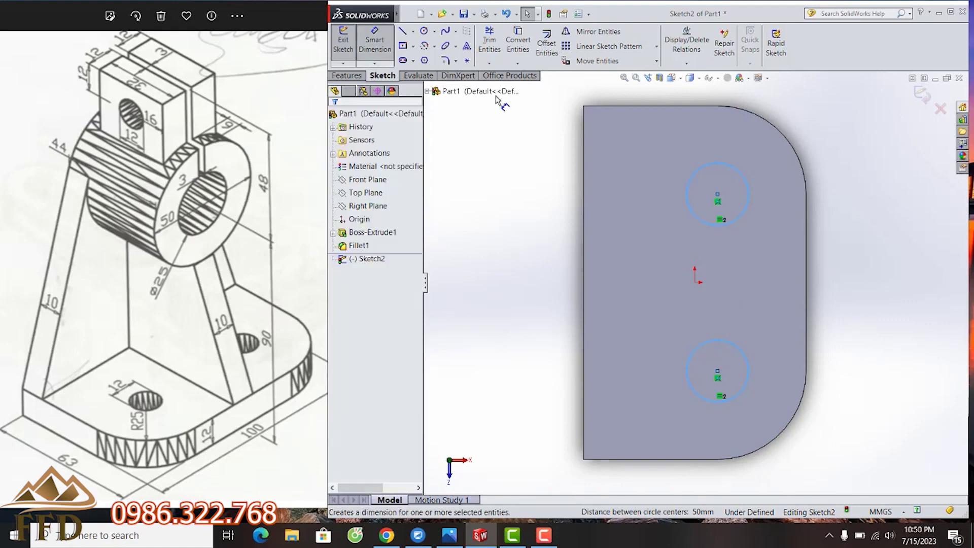
click(704, 342)
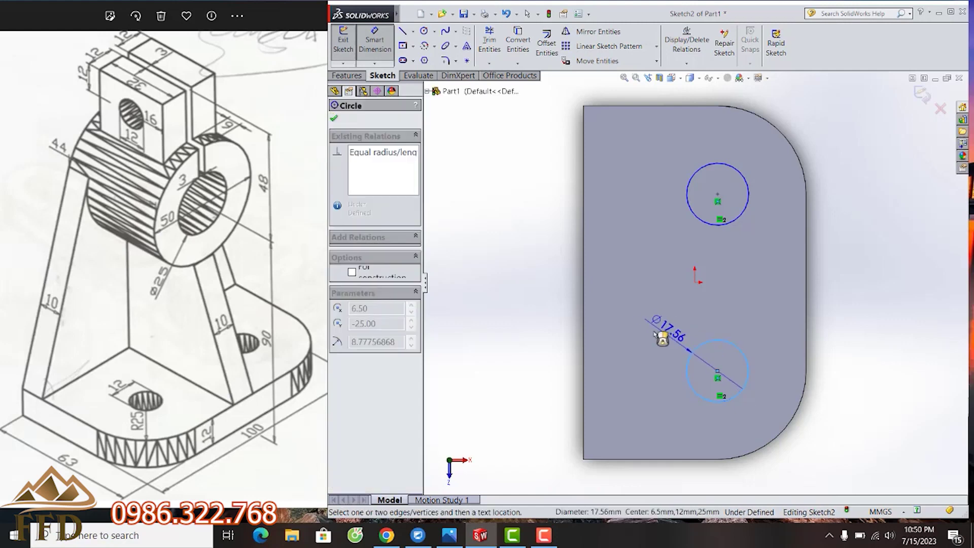
click(659, 361)
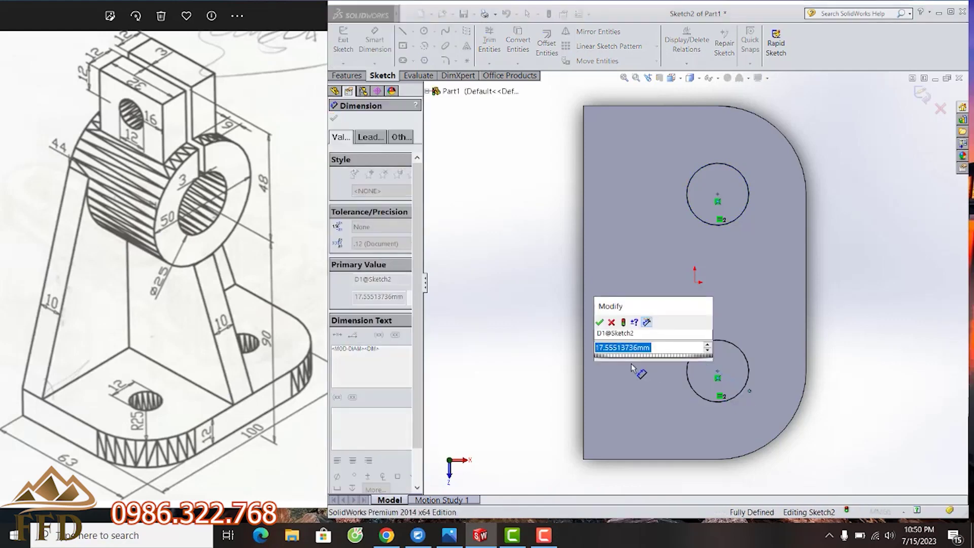
text(12)
click(599, 322)
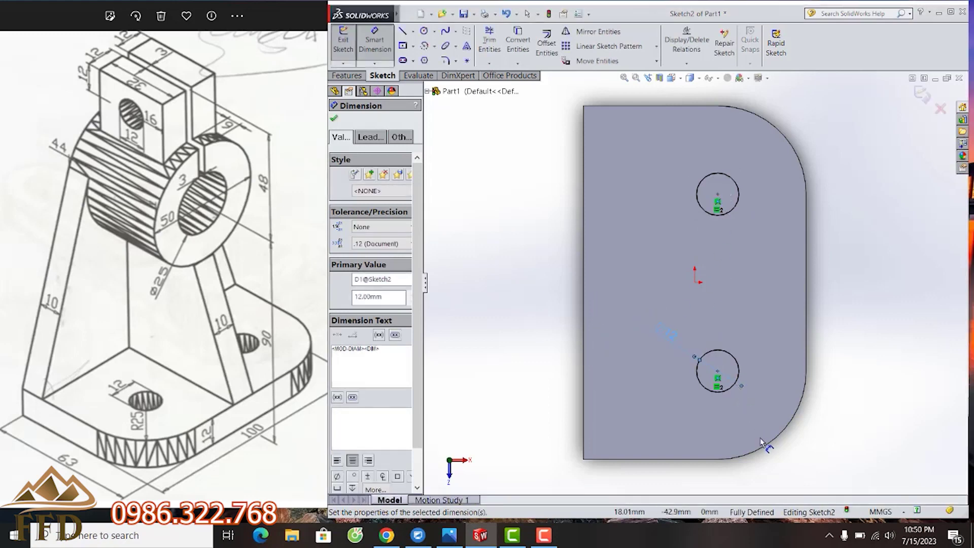
middle_drag(741, 398, 700, 365)
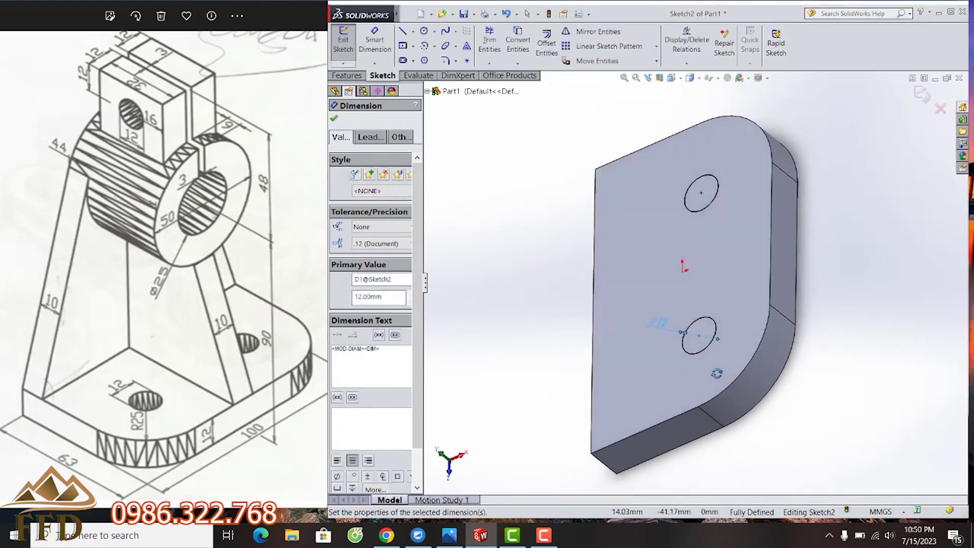
click(374, 43)
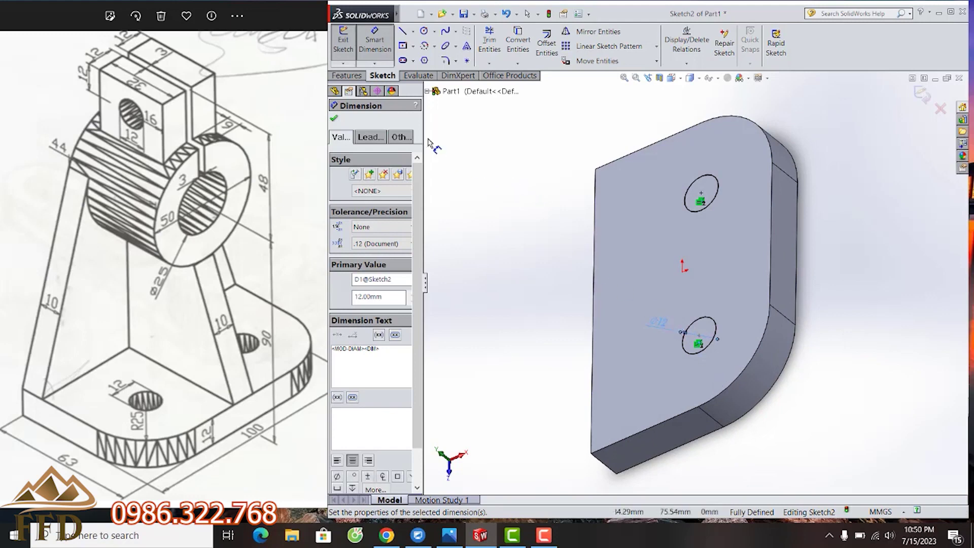
Step: Apply an Extruded Cut set to Through All on the two-circle sketch
click(359, 76)
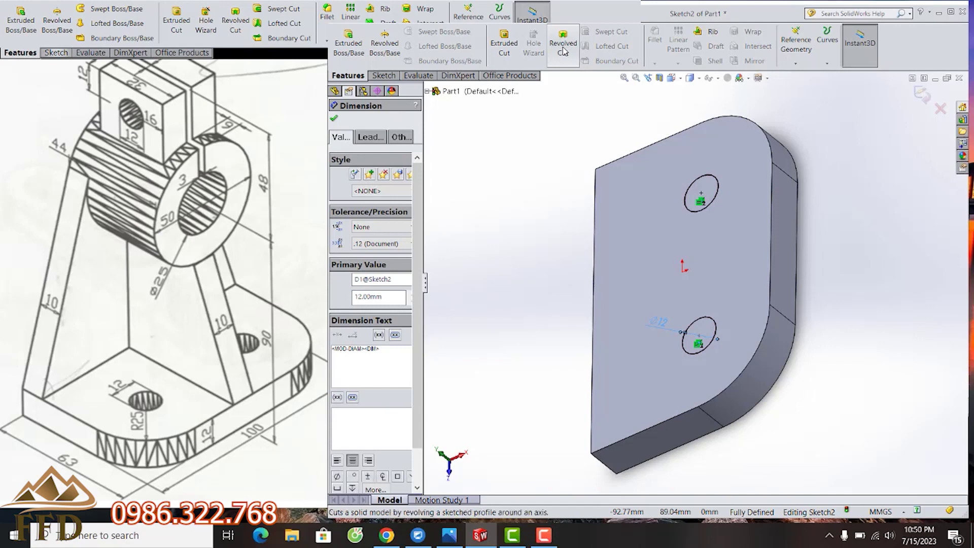
click(504, 43)
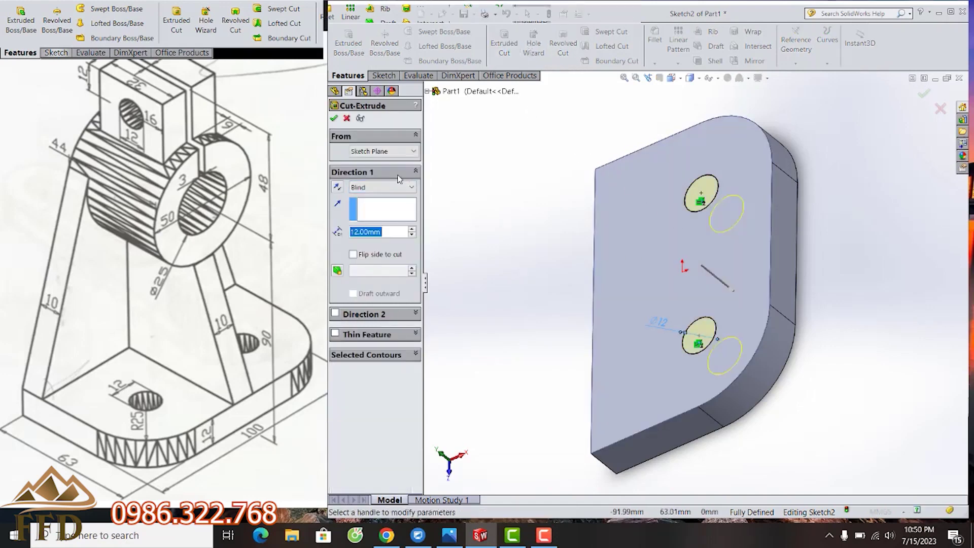
click(405, 187)
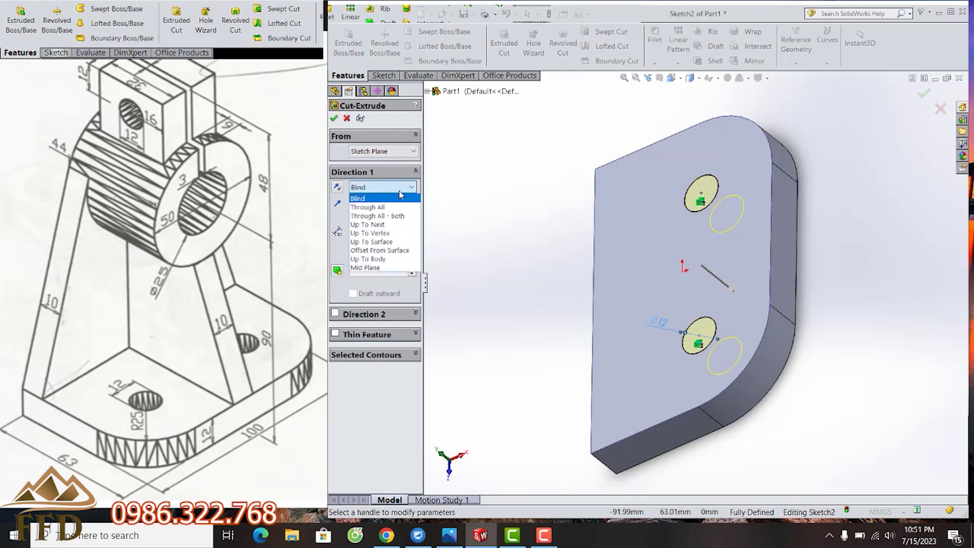
click(381, 207)
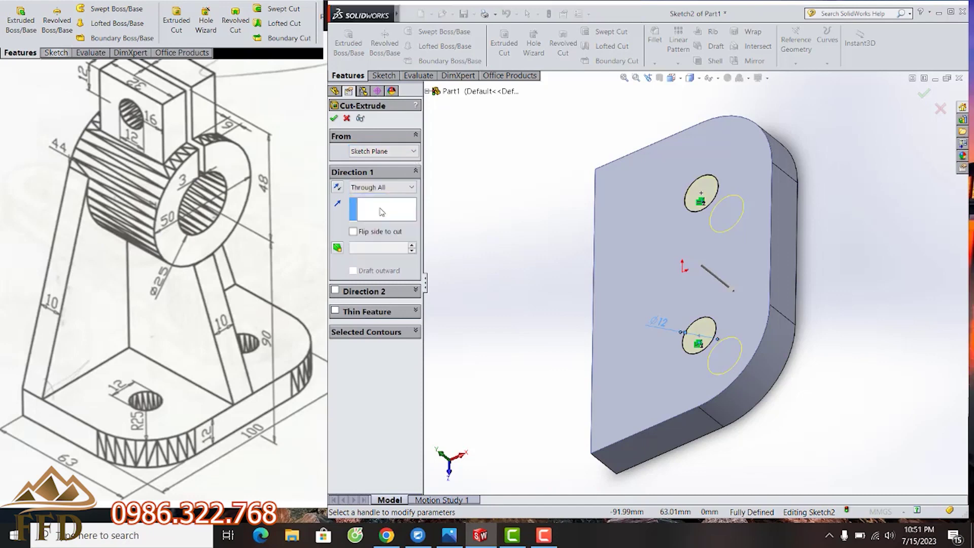
click(333, 119)
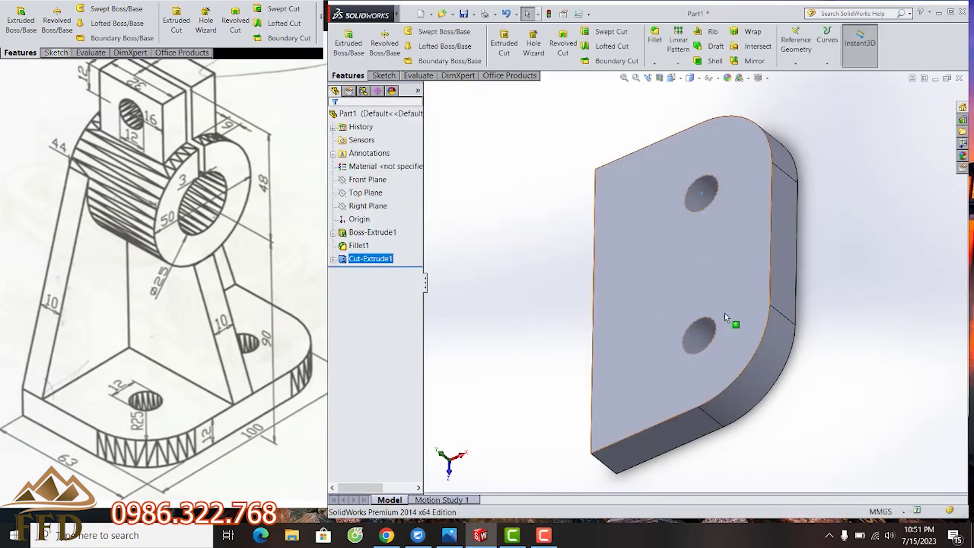
mouse_move(725, 312)
middle_down()
mouse_move(776, 230)
mouse_move(817, 341)
mouse_move(795, 362)
mouse_move(809, 256)
mouse_move(852, 265)
mouse_move(619, 304)
middle_up()
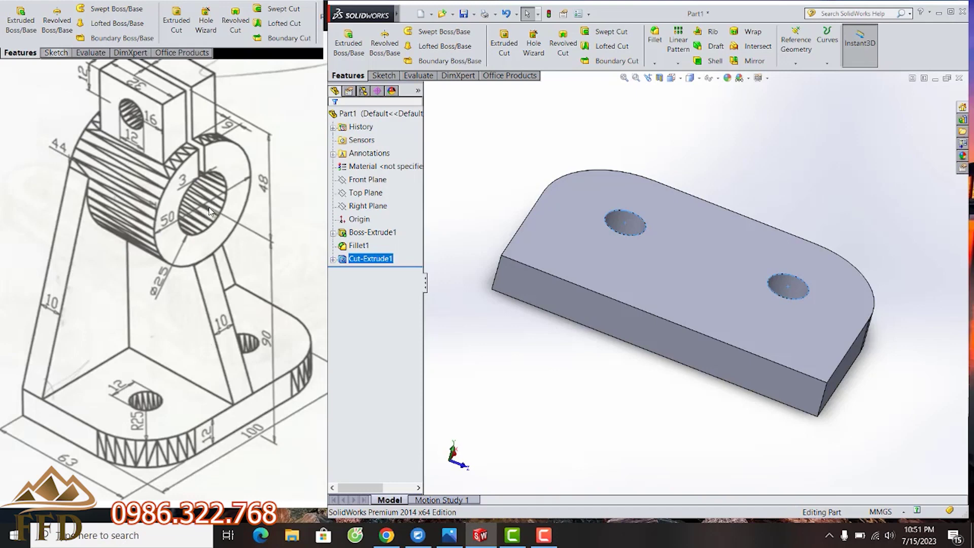
middle_drag(661, 264, 667, 354)
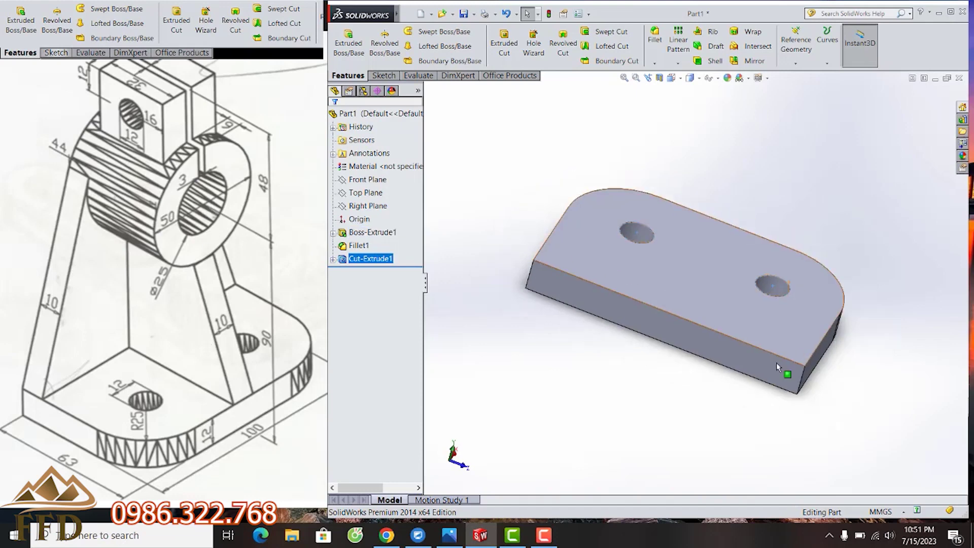
Step: Sketch a vertical centerline up from the midpoint of the plate's long side face
click(720, 254)
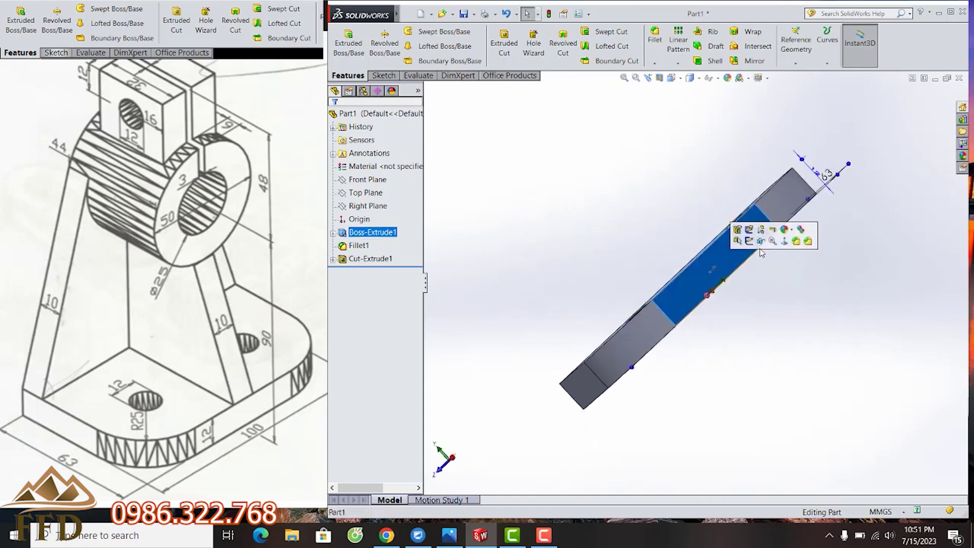
click(785, 241)
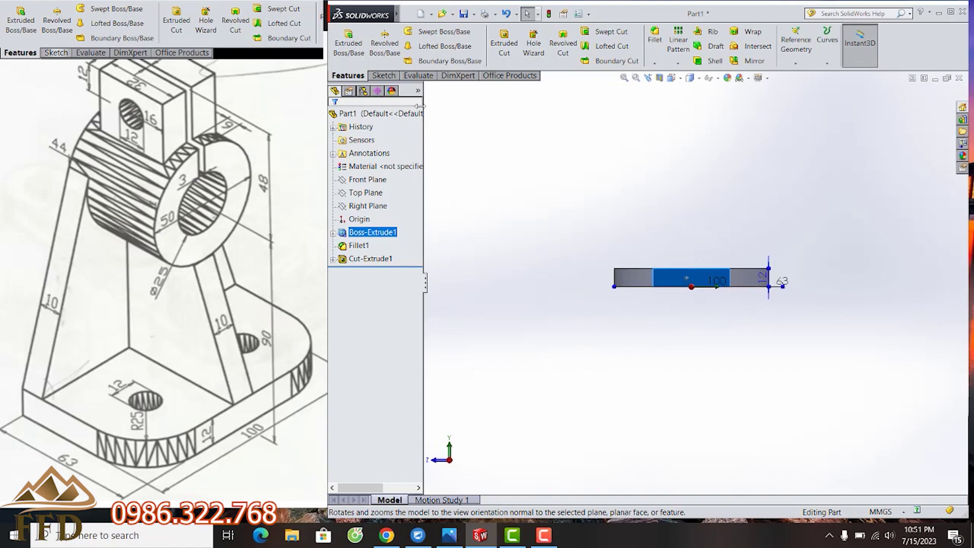
click(388, 77)
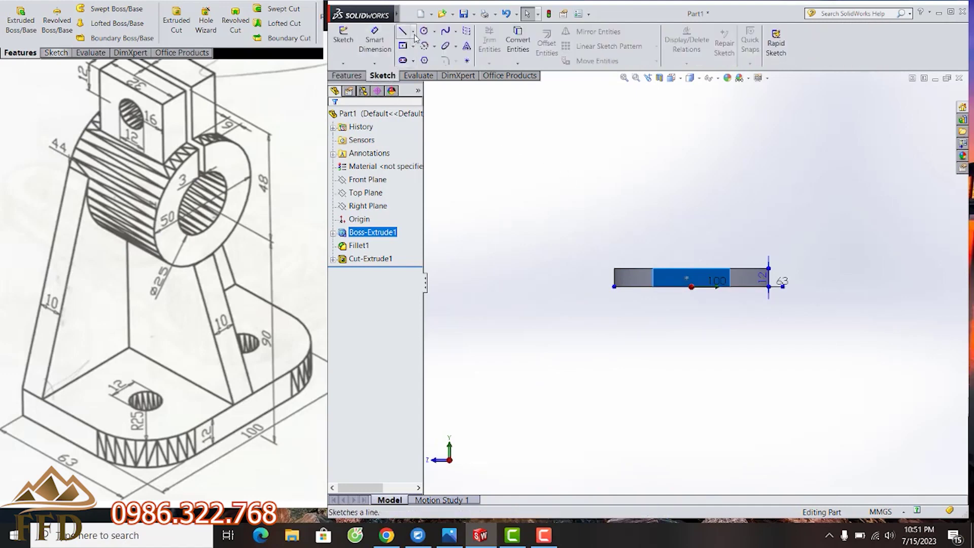
click(413, 32)
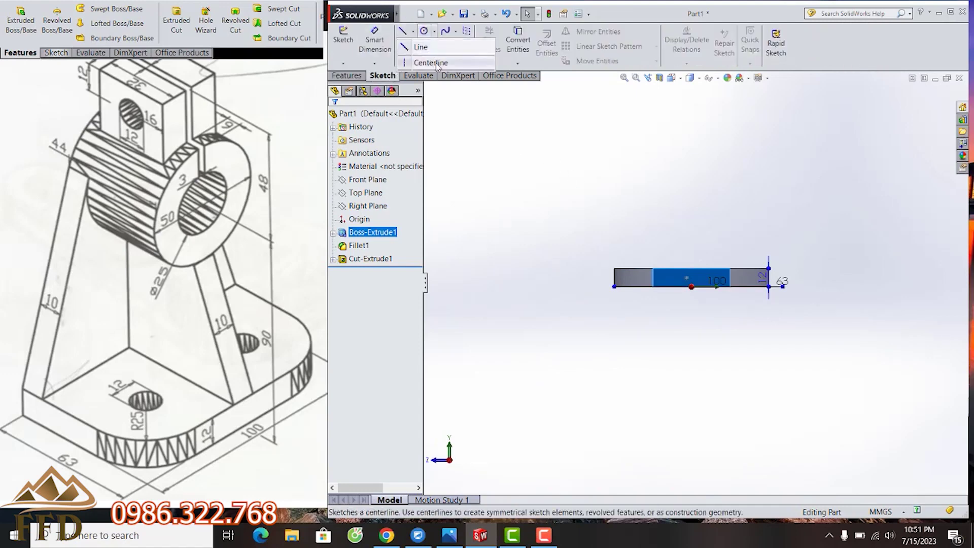
click(436, 63)
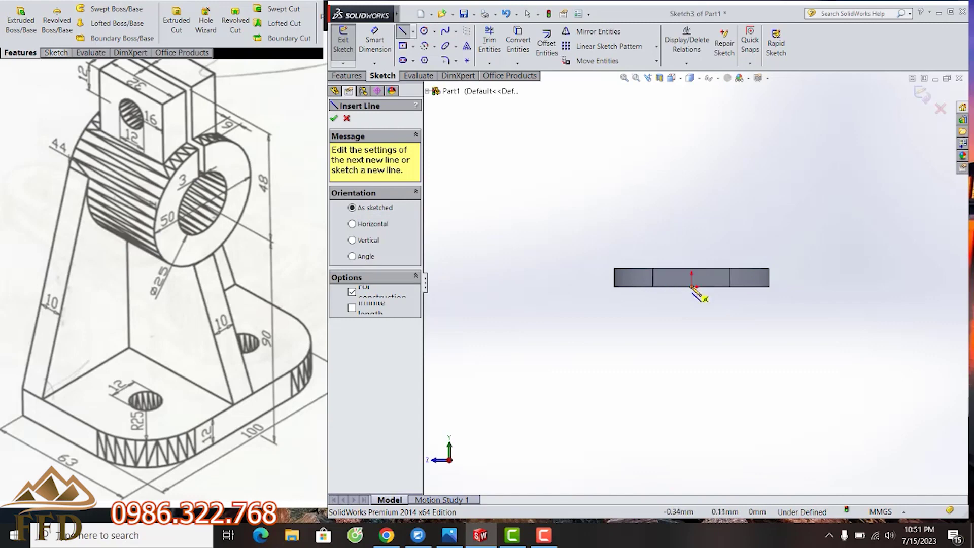
click(691, 286)
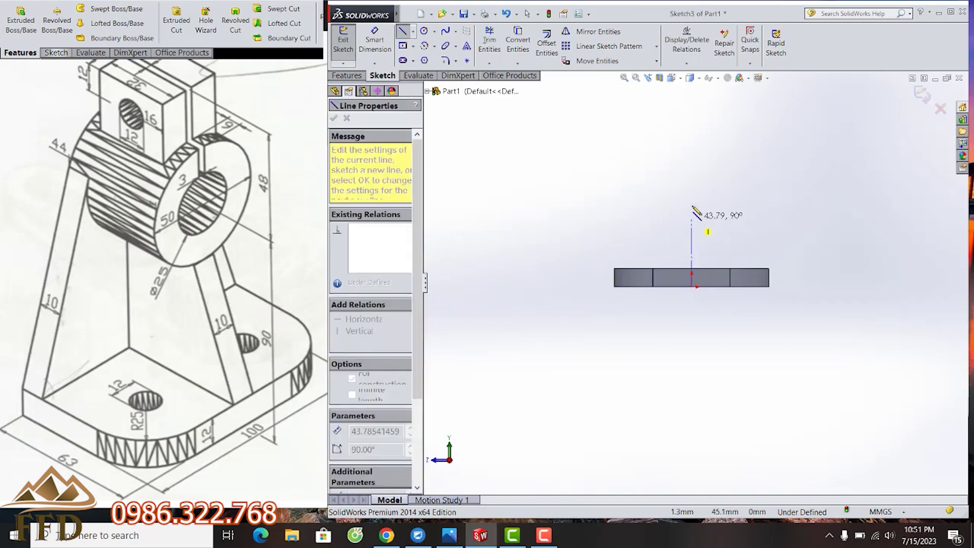
click(691, 161)
right_click(722, 158)
click(741, 171)
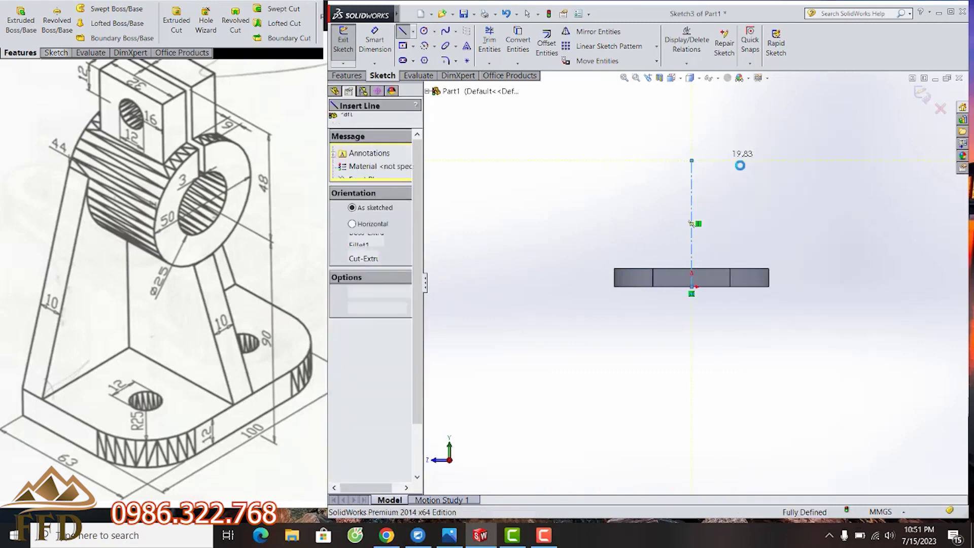
Step: Dimension the centerline to 90 mm
click(375, 43)
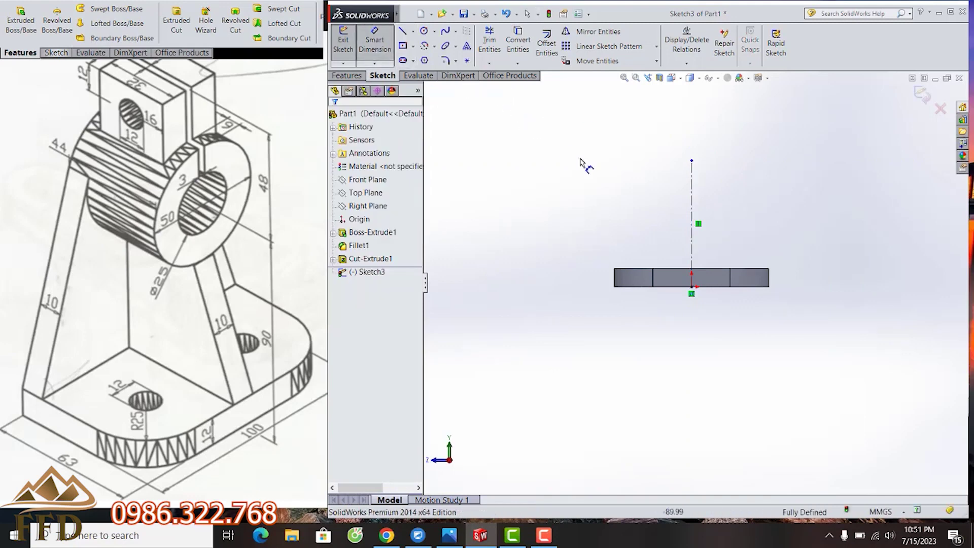
click(691, 218)
click(570, 233)
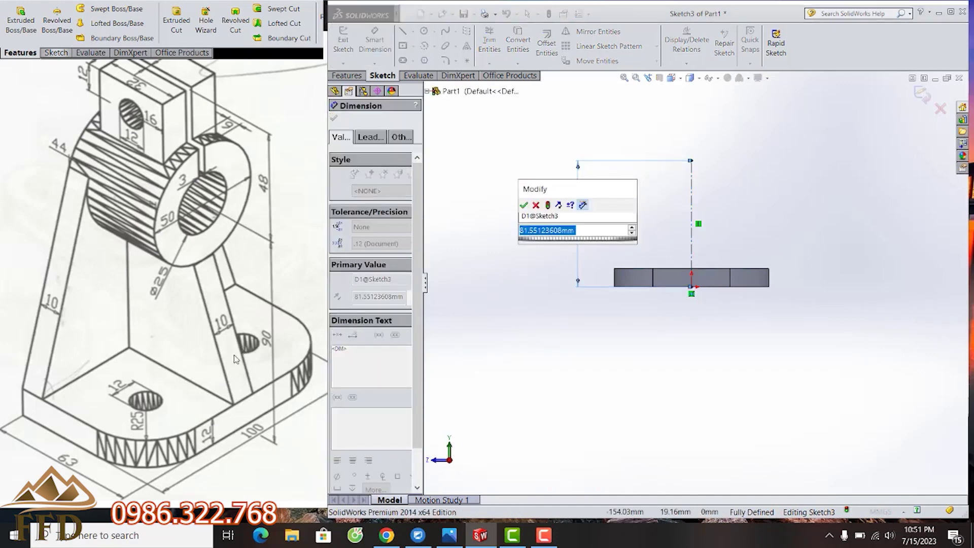
text(90)
key(Return)
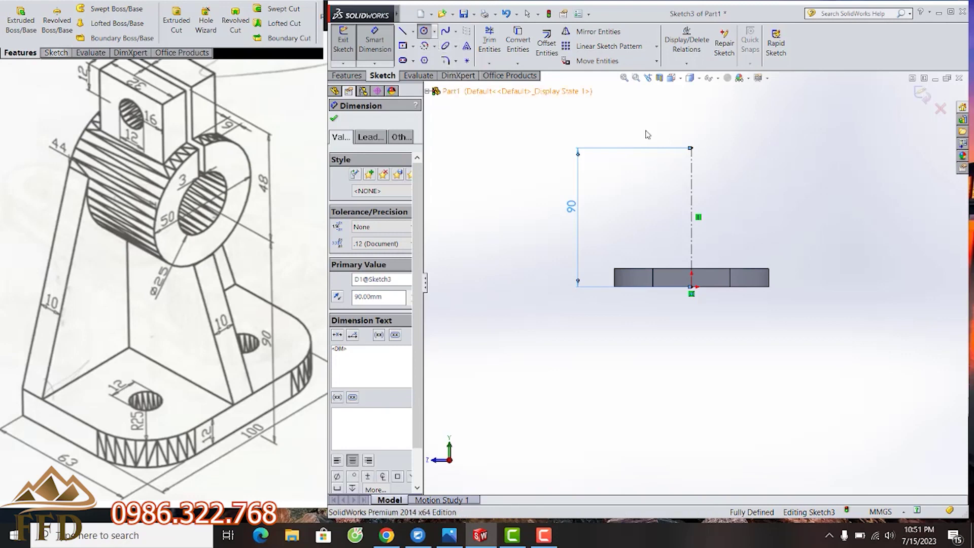
click(423, 30)
Step: Draw a circle on the centerline's top end and dimension it Ø50
click(691, 148)
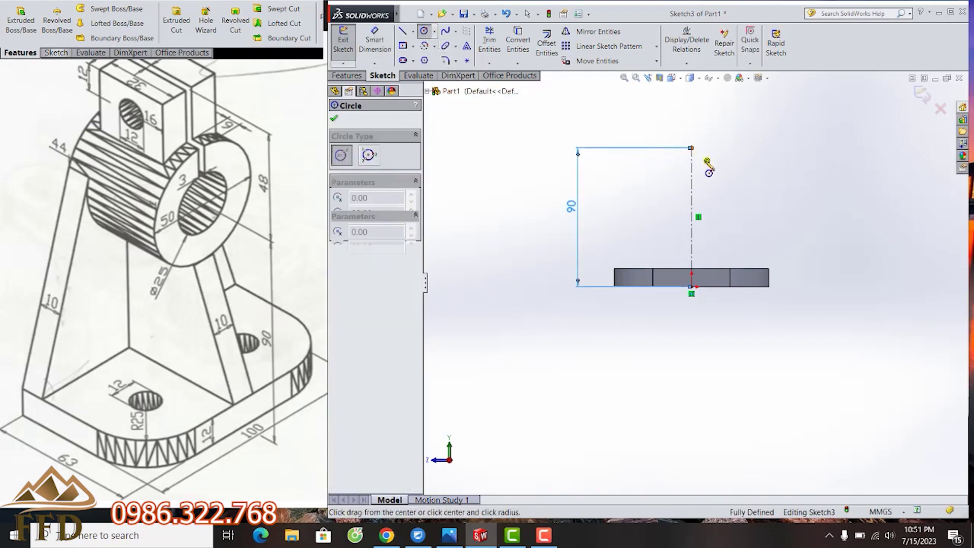
click(725, 181)
right_drag(670, 157, 669, 136)
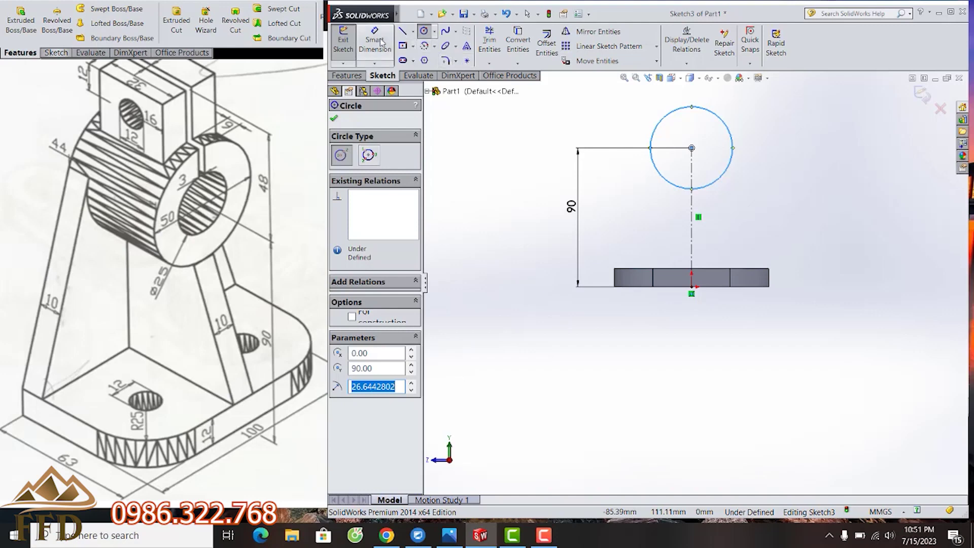
click(732, 138)
click(786, 196)
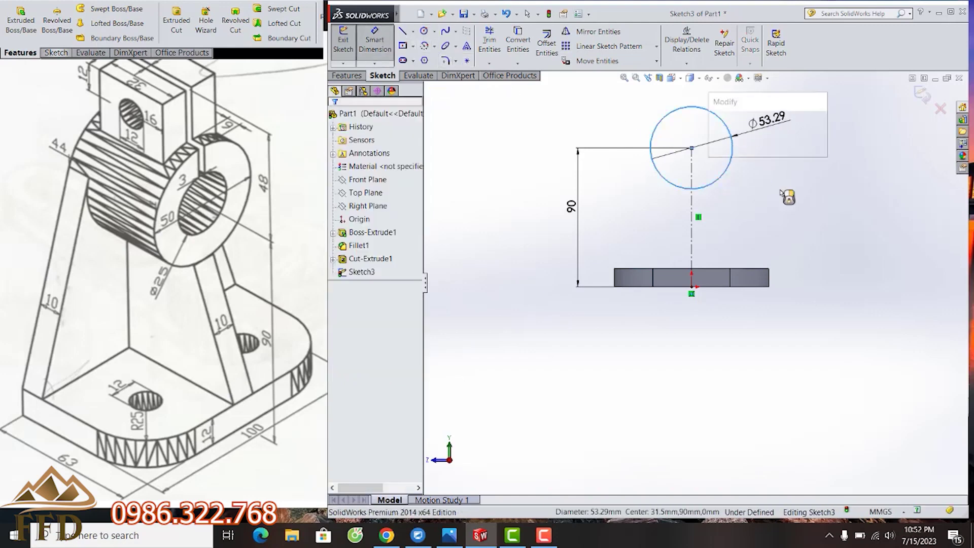
text(50)
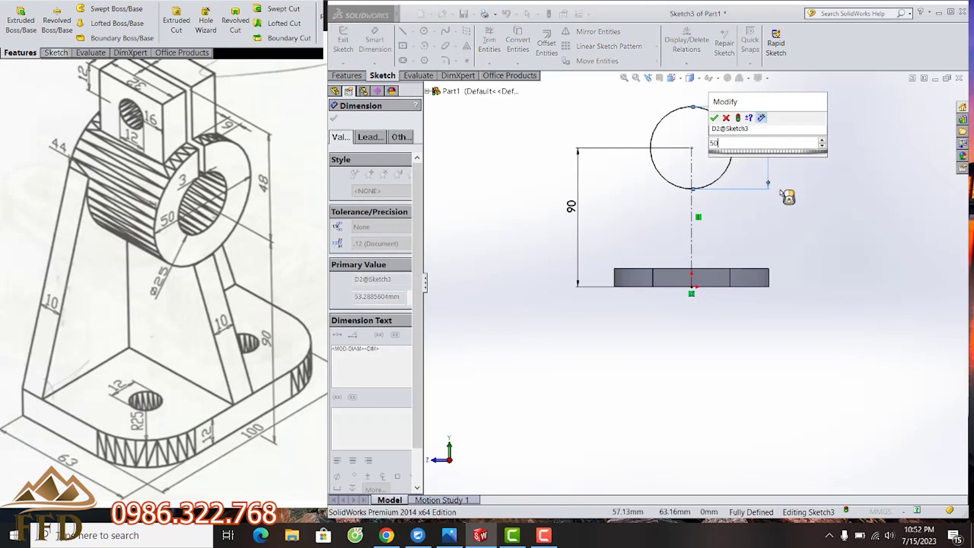
key(Escape)
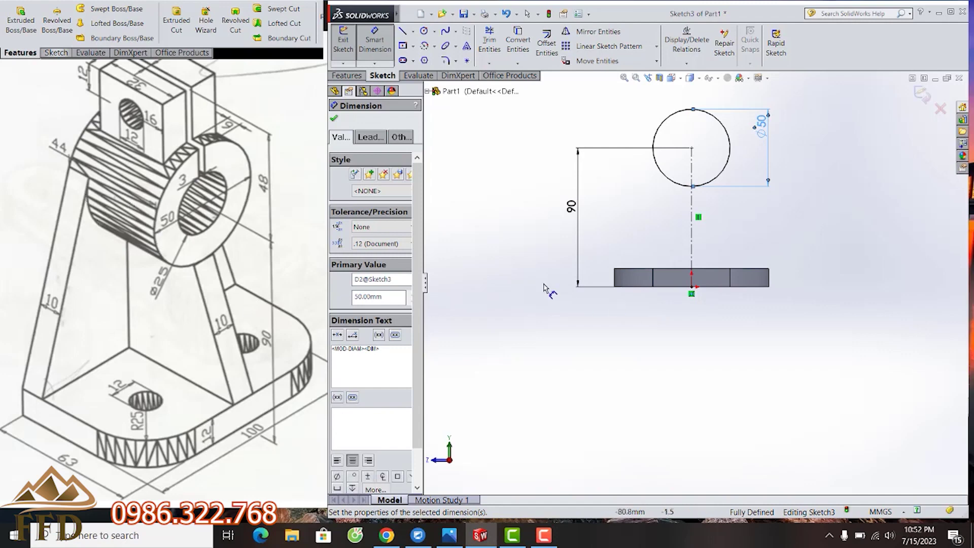
Step: Exit the sketch and discard its changes
mouse_move(569, 307)
middle_down()
mouse_move(669, 369)
mouse_move(658, 387)
middle_up()
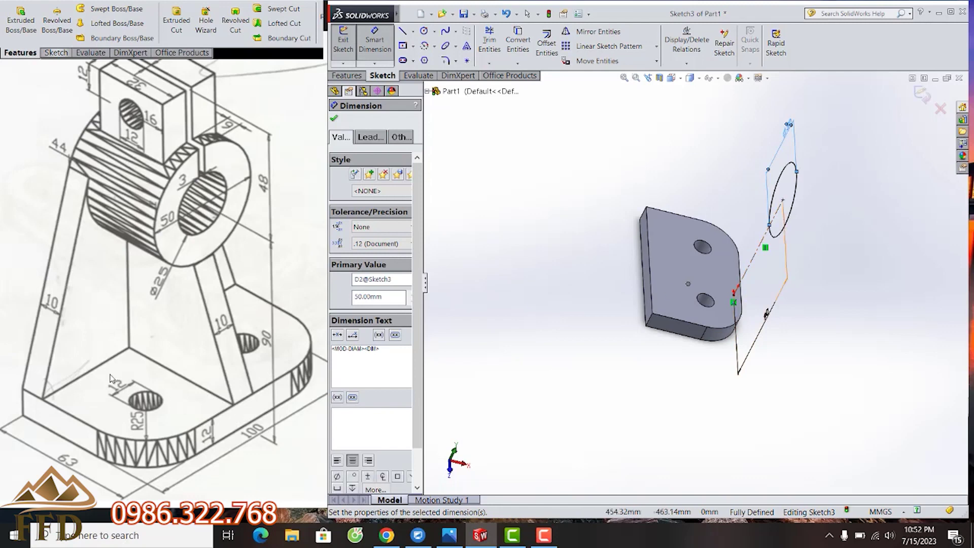
click(939, 108)
click(526, 282)
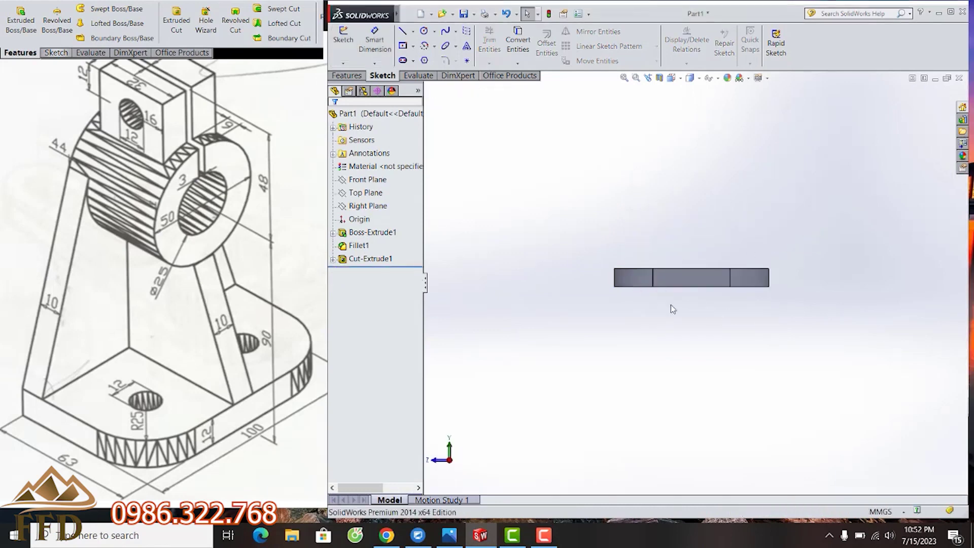
Step: Sketch a vertical centerline from the bottom midpoint of the plate's long side face
mouse_move(669, 306)
middle_down()
mouse_move(706, 348)
mouse_move(822, 391)
middle_up()
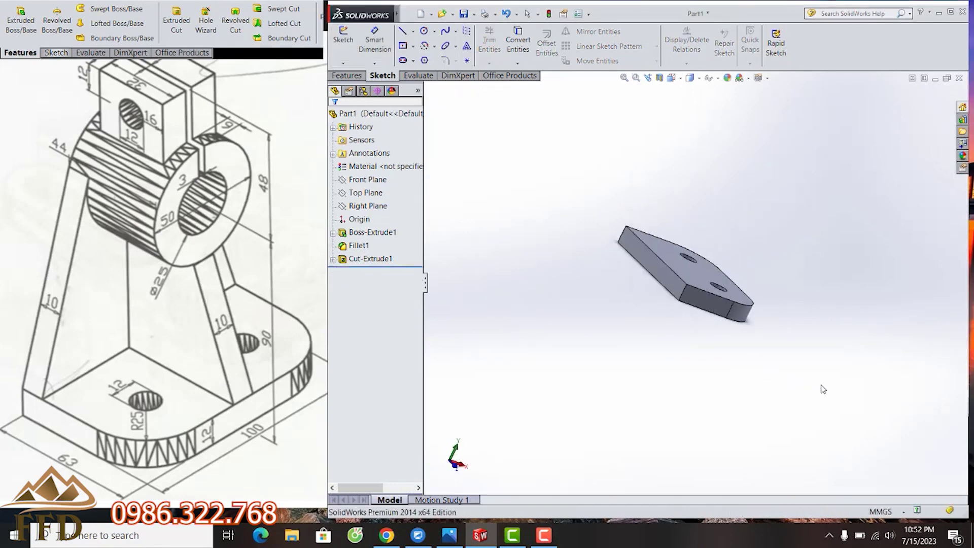
click(671, 281)
click(743, 253)
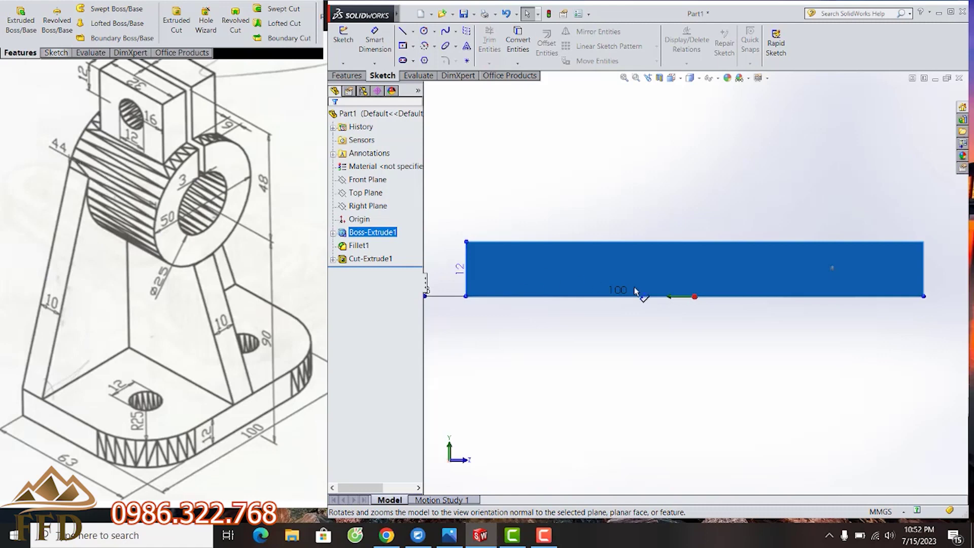
scroll(662, 354, up, 3)
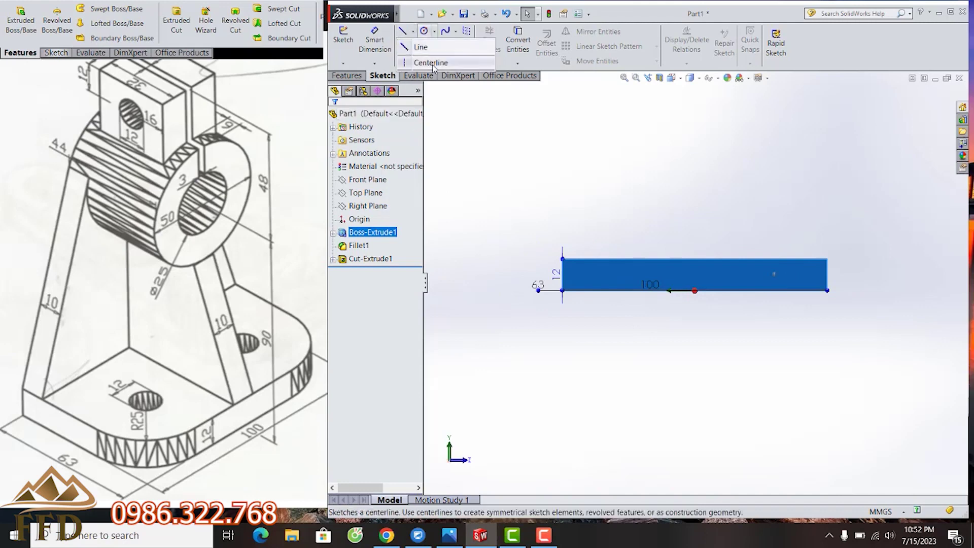
click(403, 31)
click(695, 290)
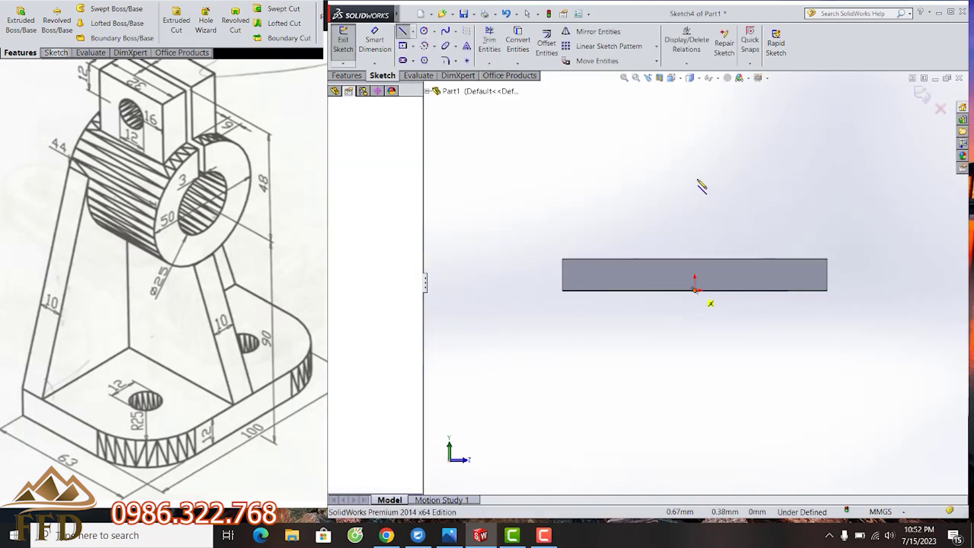
click(694, 148)
right_click(728, 158)
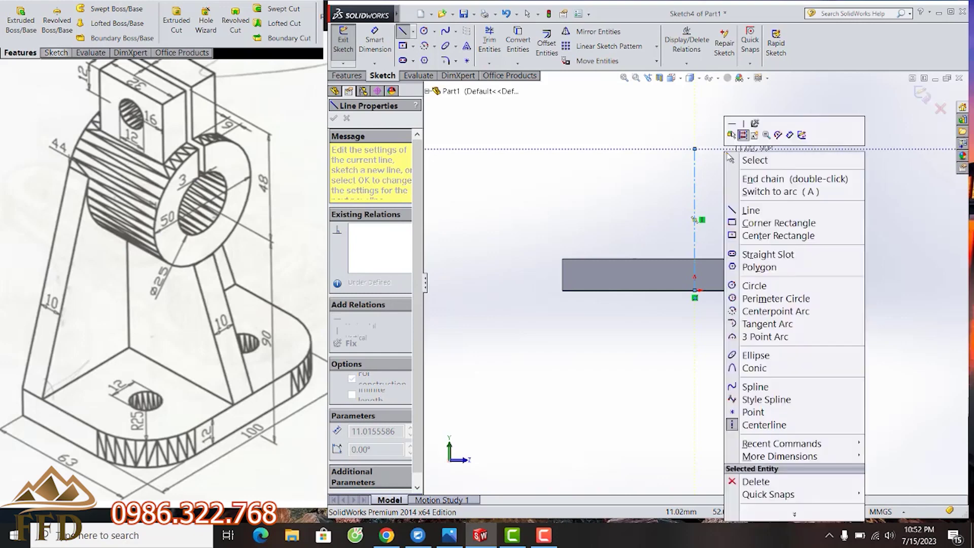
click(745, 162)
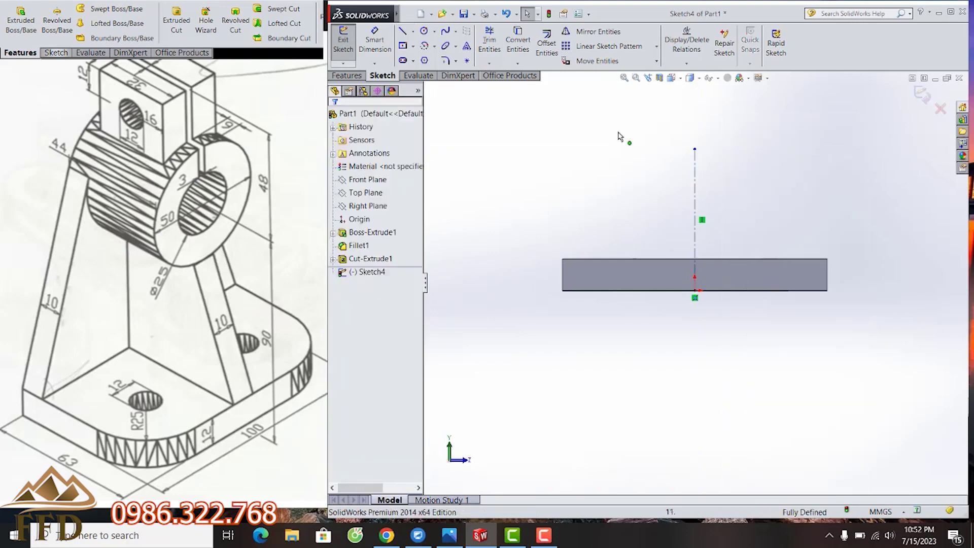
Step: Dimension the vertical centerline to 90 mm
click(374, 39)
click(696, 198)
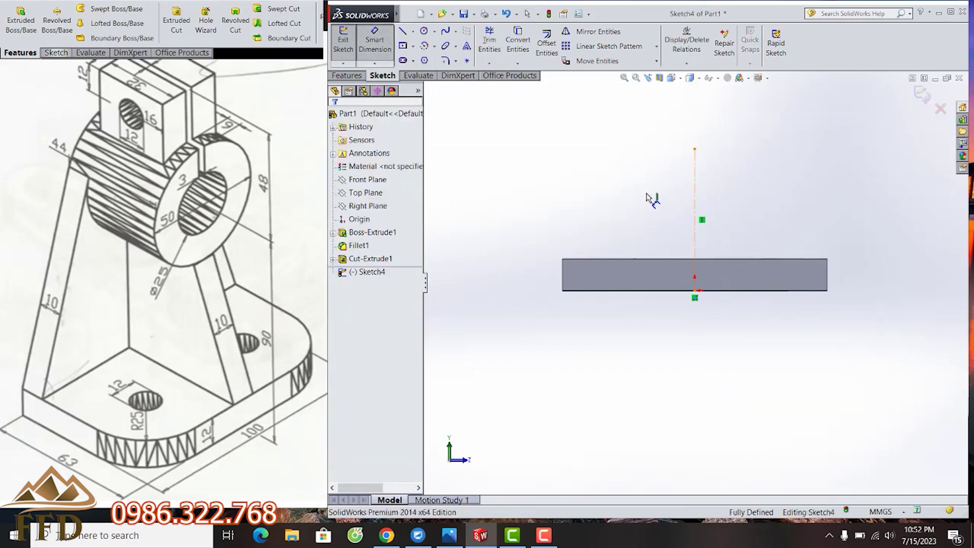
click(528, 253)
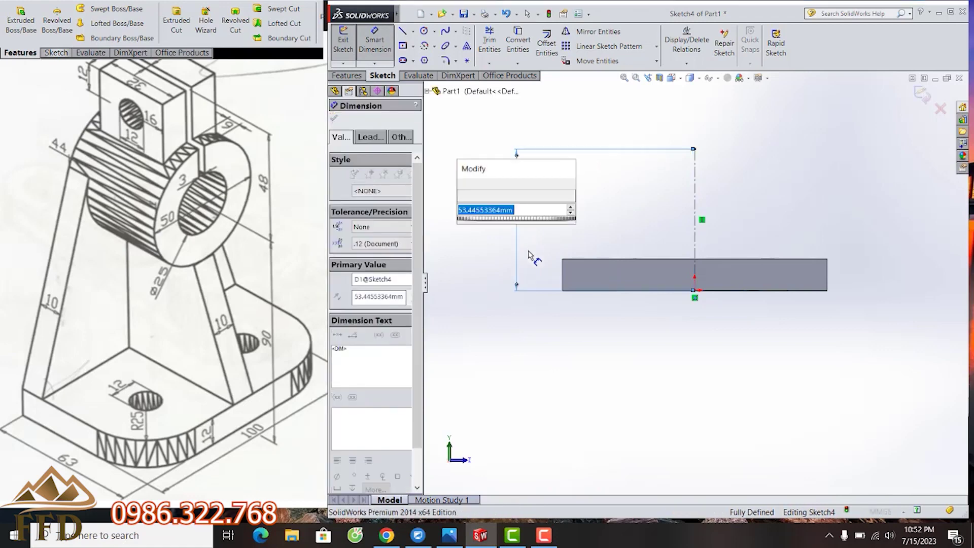
text(90)
key(Return)
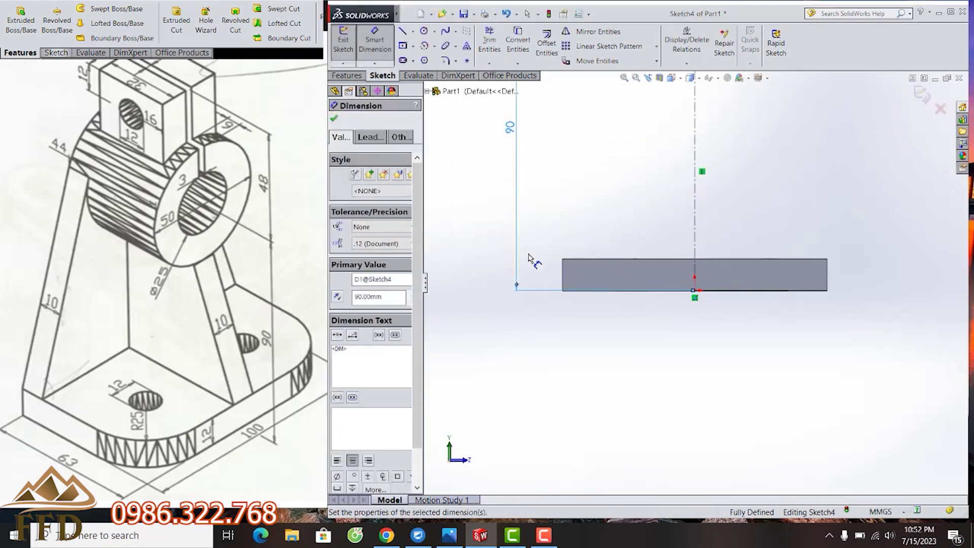
scroll(654, 301, down, 1)
scroll(654, 300, up, 3)
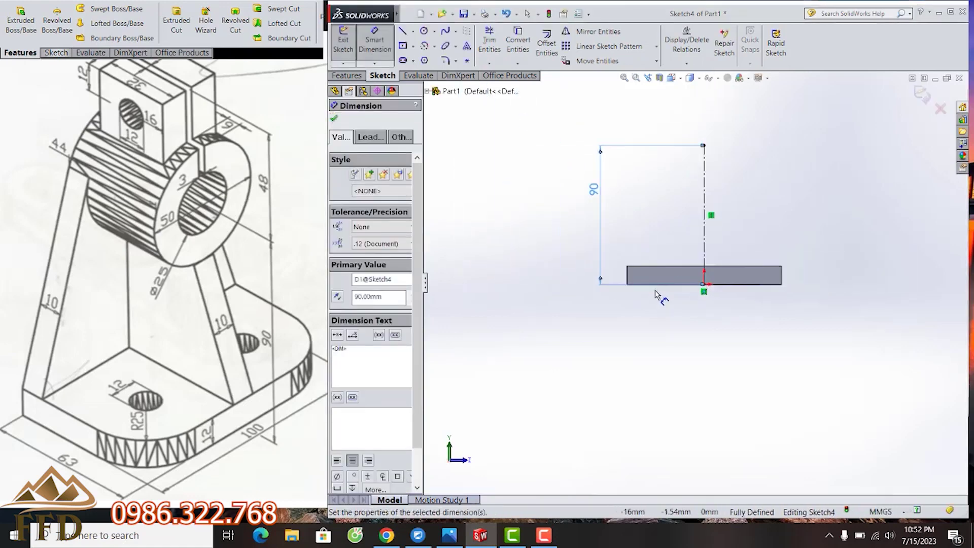
scroll(735, 124, down, 2)
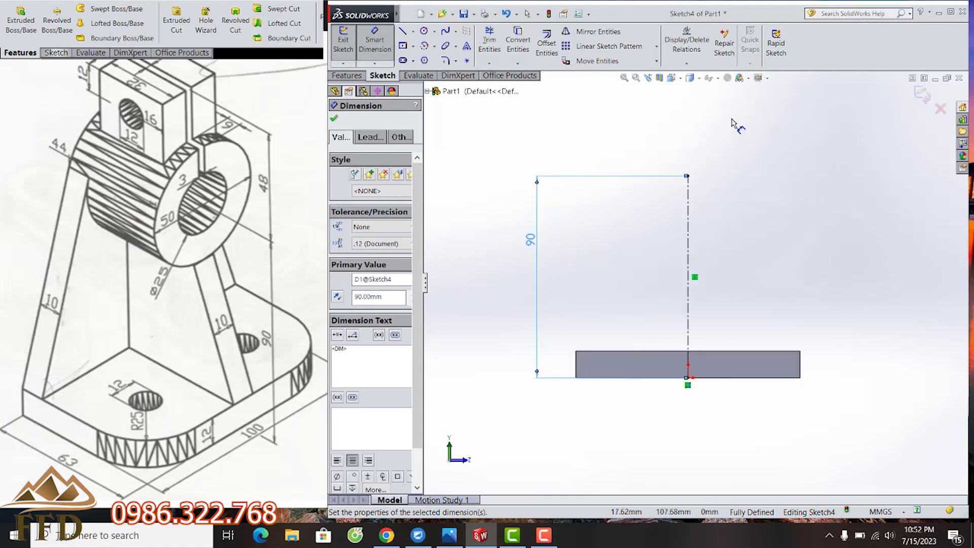
click(423, 31)
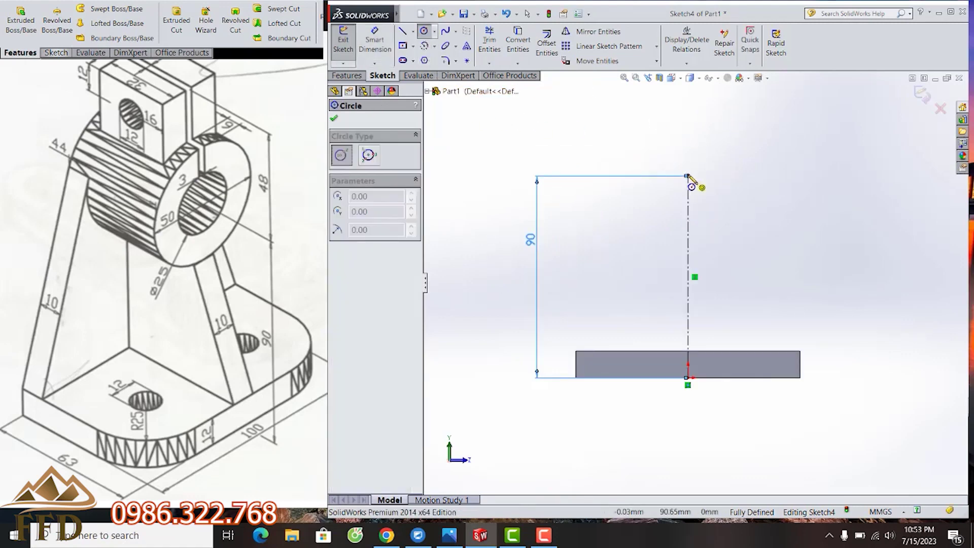
Step: Draw a circle centred on the centerline's top endpoint and dimension its diameter to 50 mm
click(687, 176)
click(728, 211)
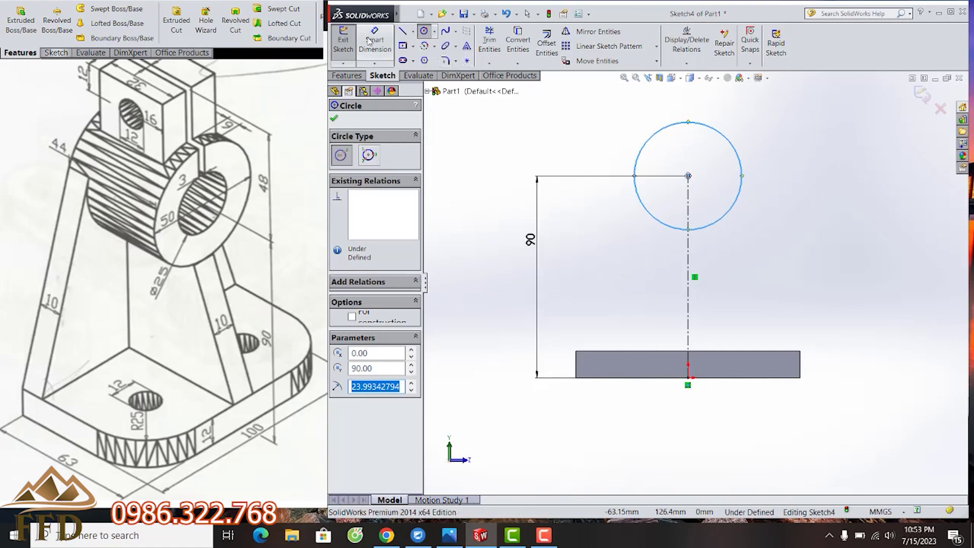
click(370, 41)
click(740, 158)
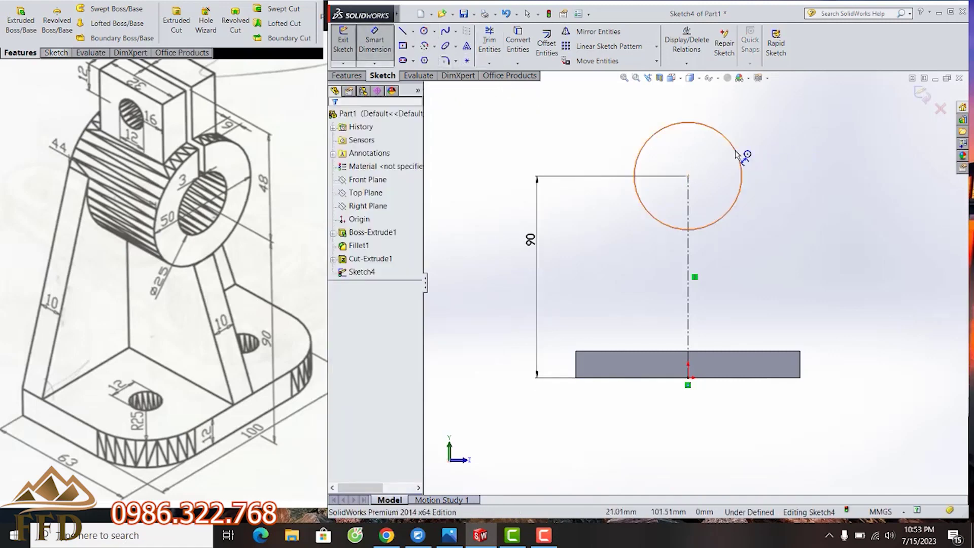
click(787, 148)
text(50)
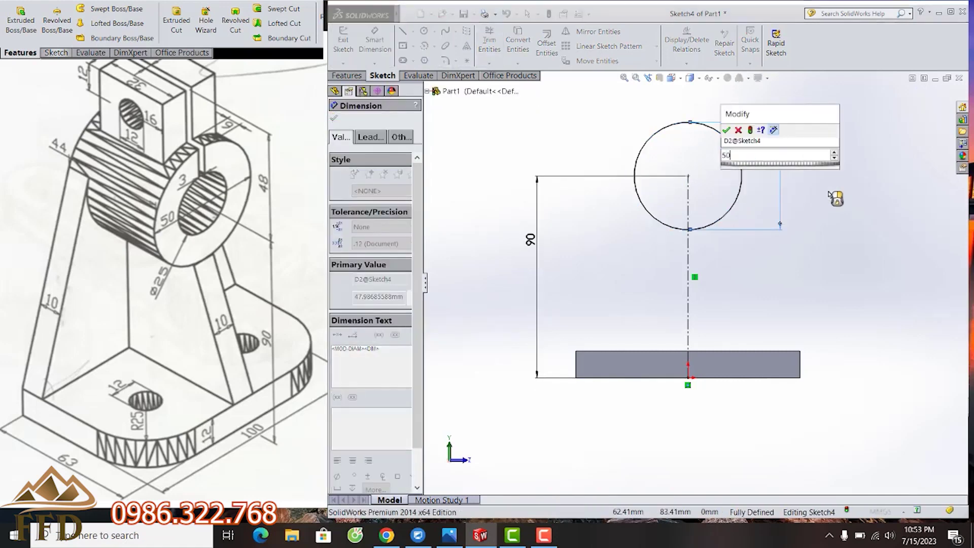
key(Return)
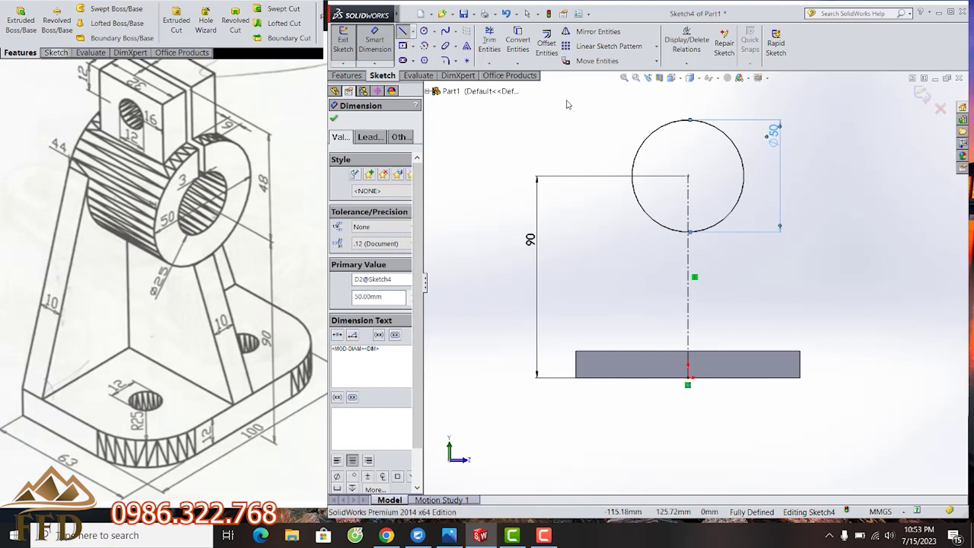
click(409, 35)
Step: Draw the right slanted line from the circle to the base plate's corner, checking tangency
click(743, 176)
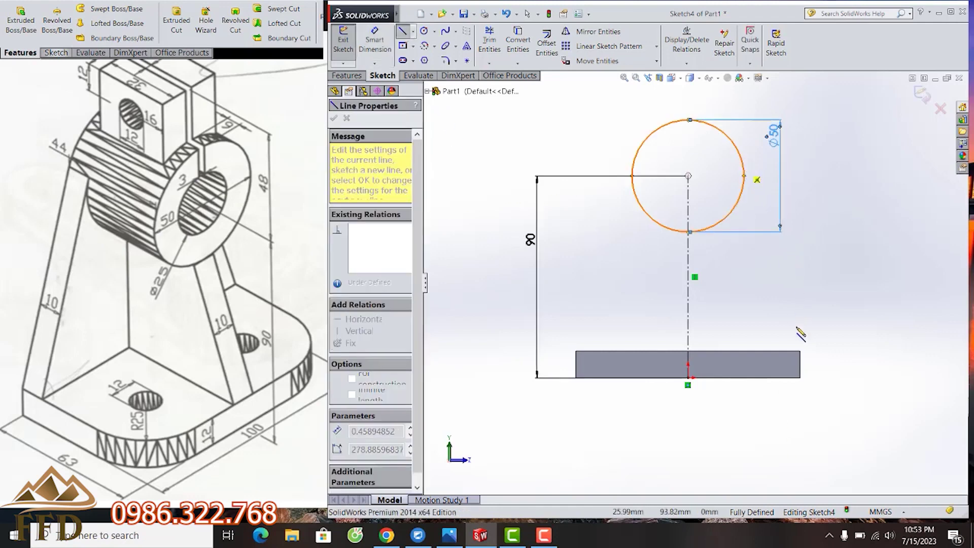
click(800, 351)
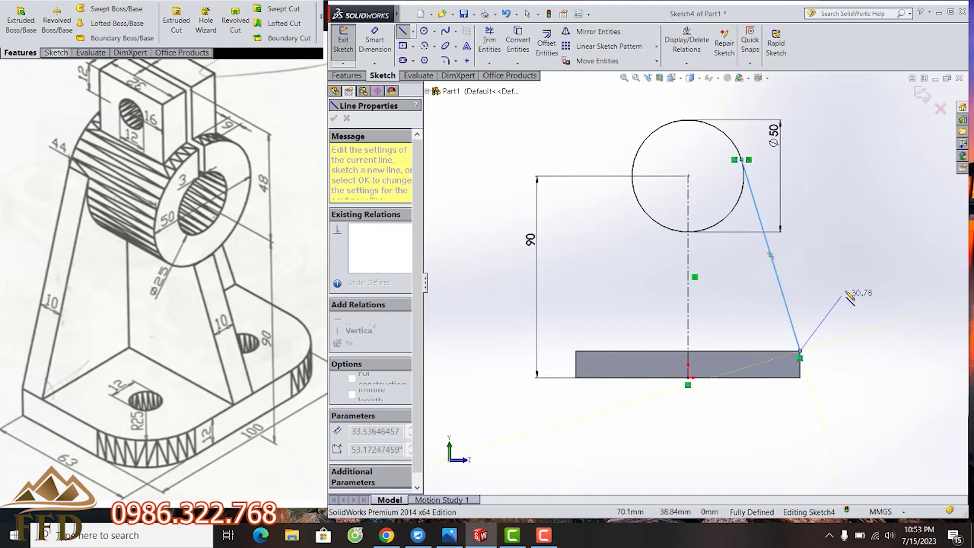
right_click(843, 293)
click(864, 169)
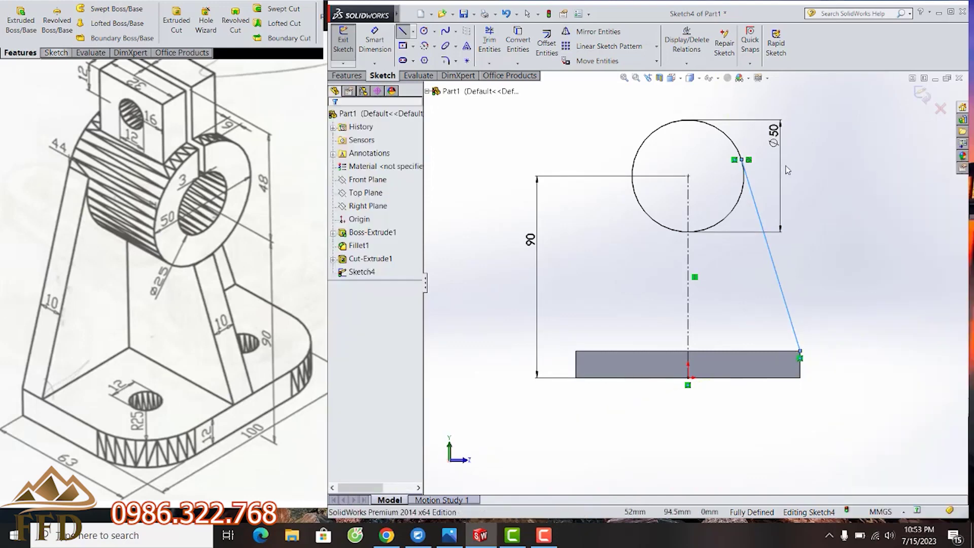
click(759, 217)
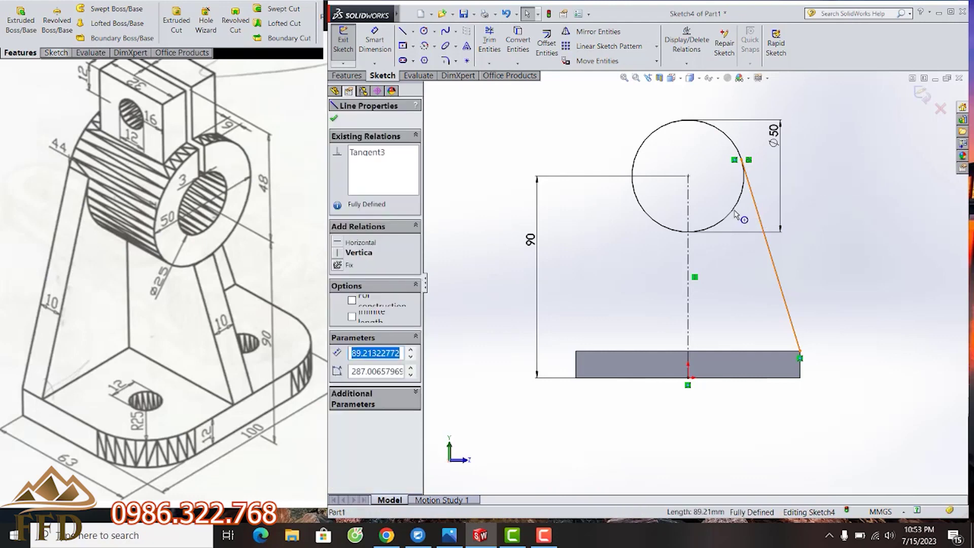
ctrl+click(736, 215)
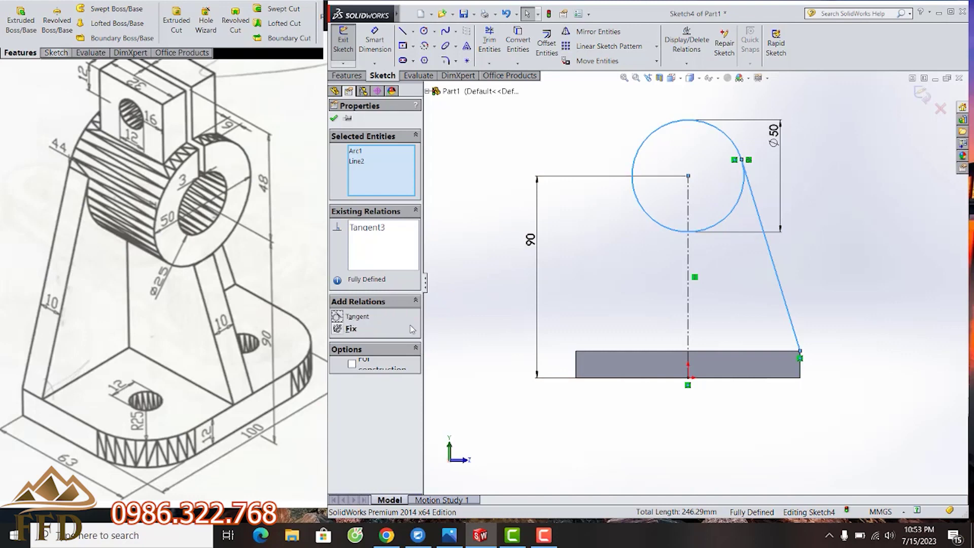
Step: Draw the left side line from the circle to the plate's bottom-left corner, tangent to the circle
click(403, 33)
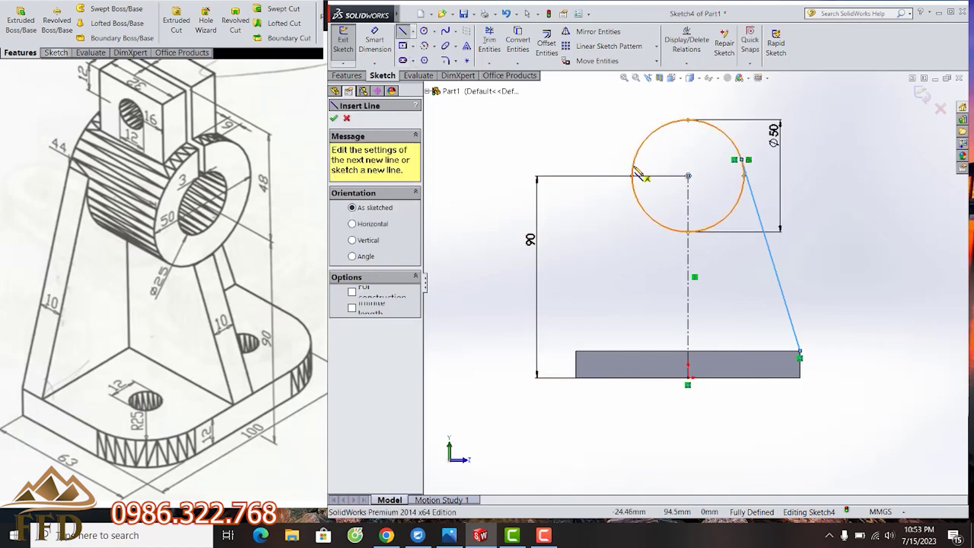
click(633, 173)
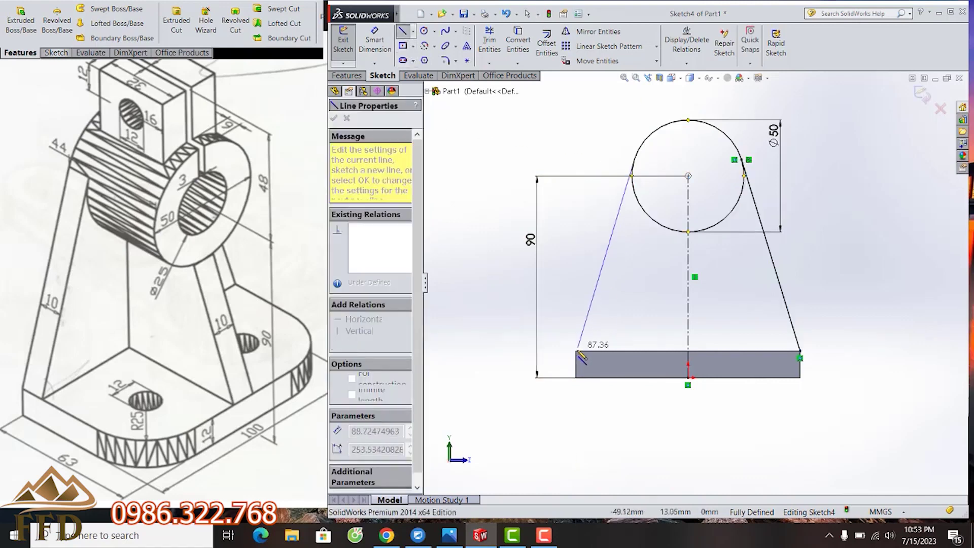
click(577, 350)
right_click(640, 158)
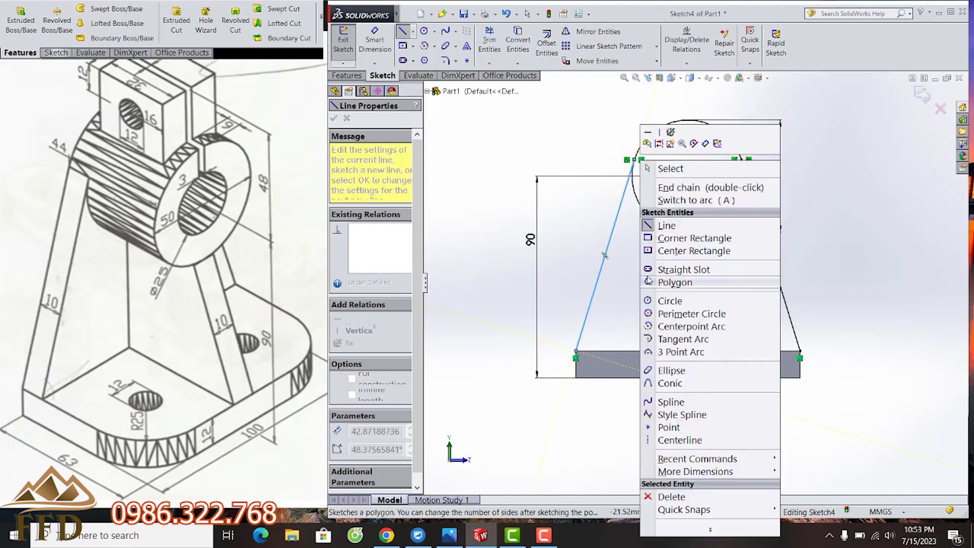
click(670, 169)
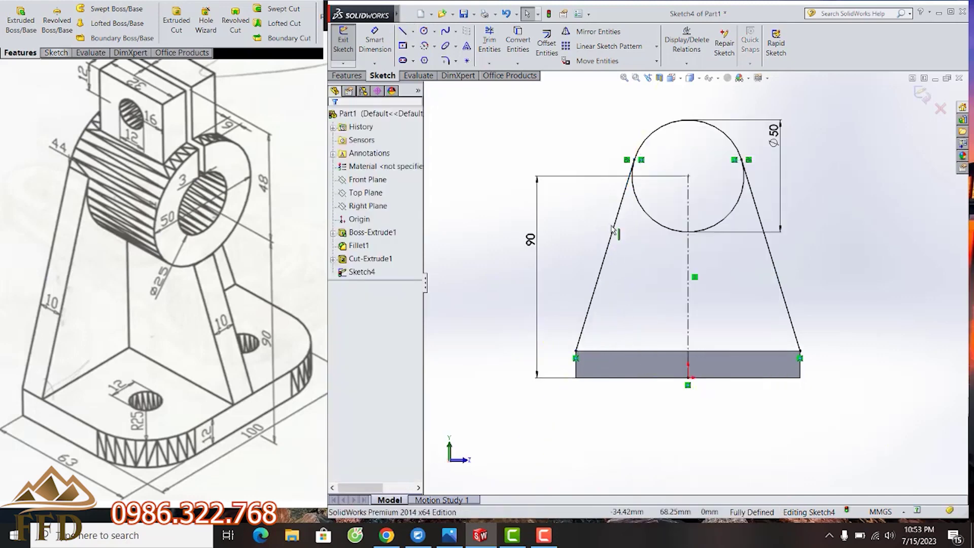
click(615, 229)
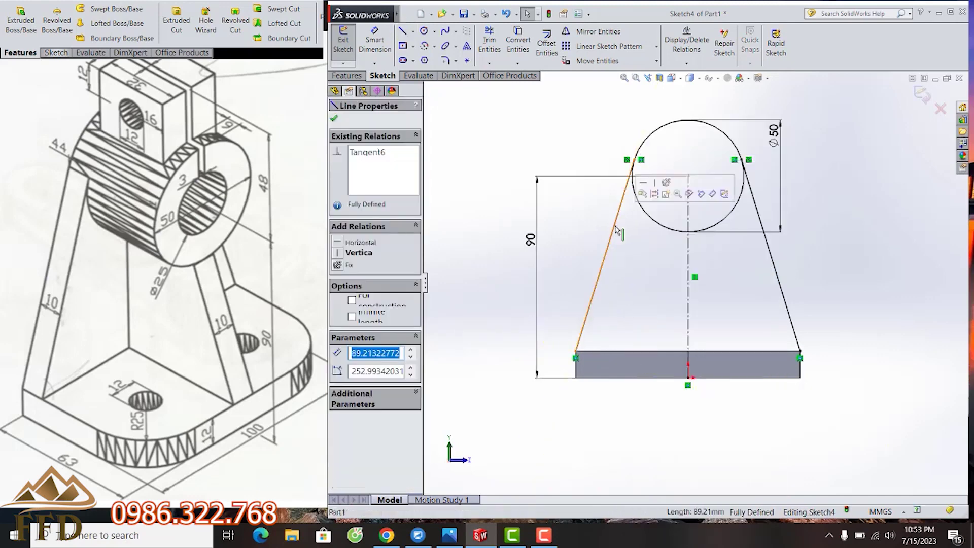
ctrl+click(649, 220)
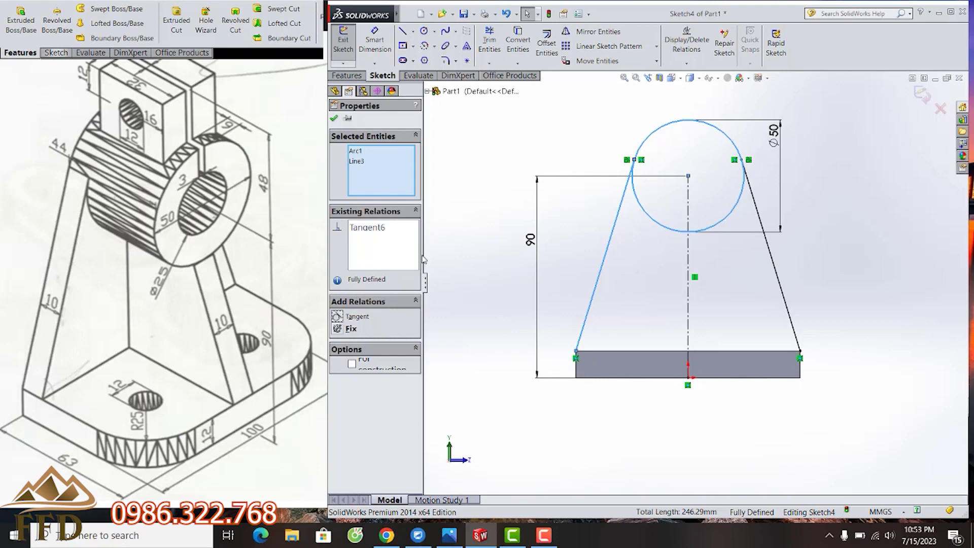
click(336, 120)
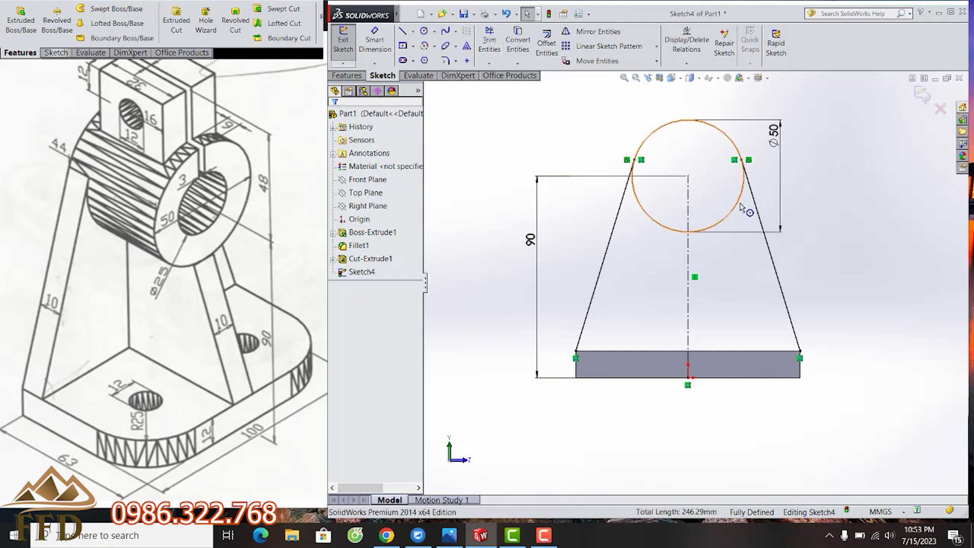
Step: Delete the vertical centerline and its 90 mm dimension from Sketch4
mouse_move(657, 256)
middle_down()
mouse_move(686, 319)
mouse_move(659, 315)
middle_up()
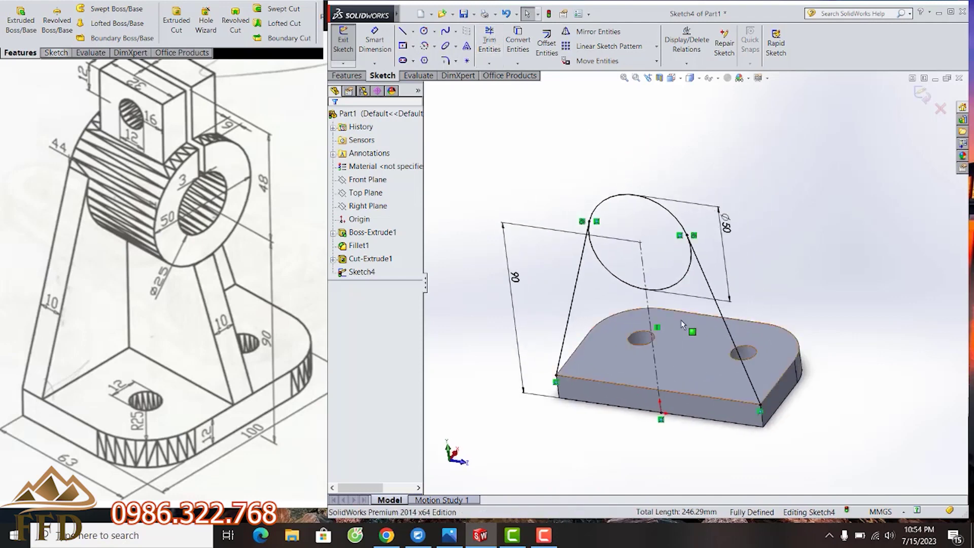
click(650, 304)
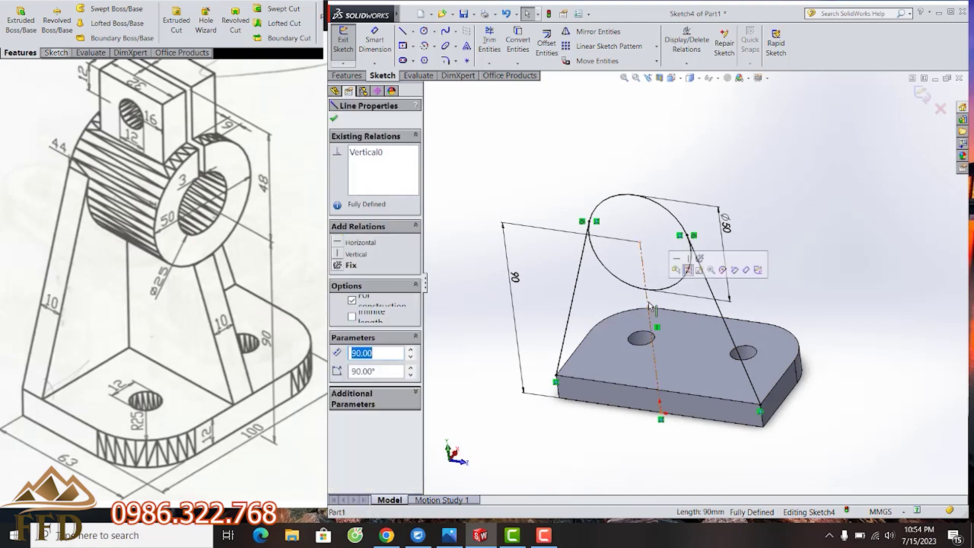
key(Delete)
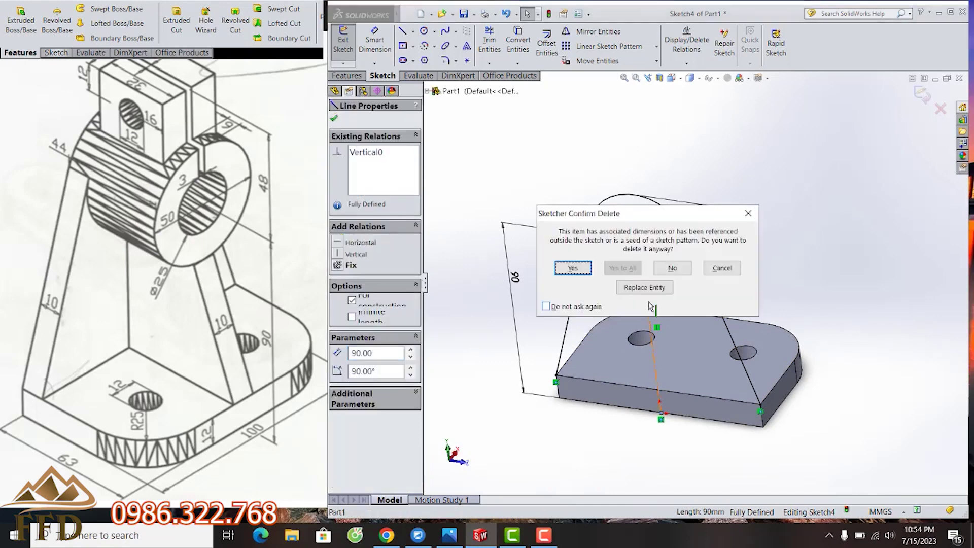
click(572, 267)
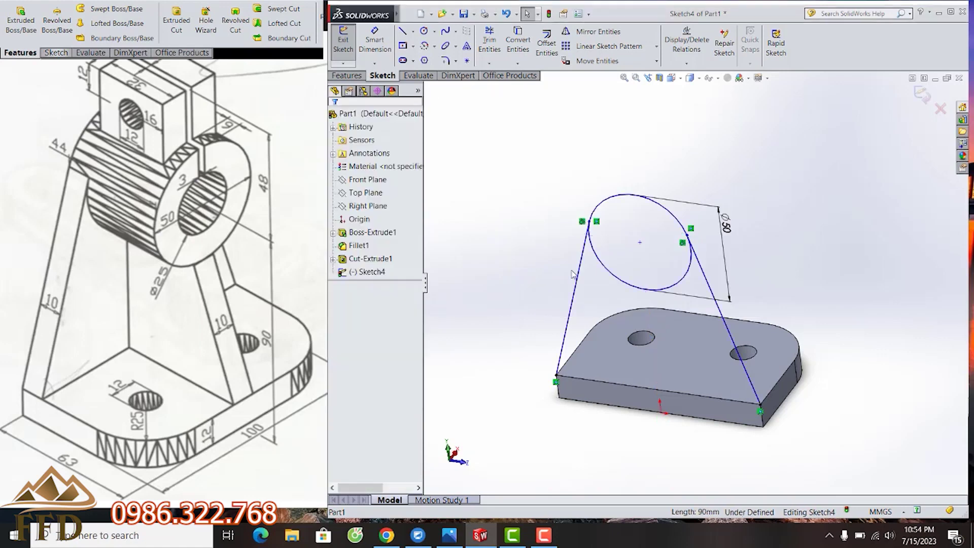
mouse_move(706, 339)
middle_down()
mouse_move(729, 284)
mouse_move(714, 315)
middle_up()
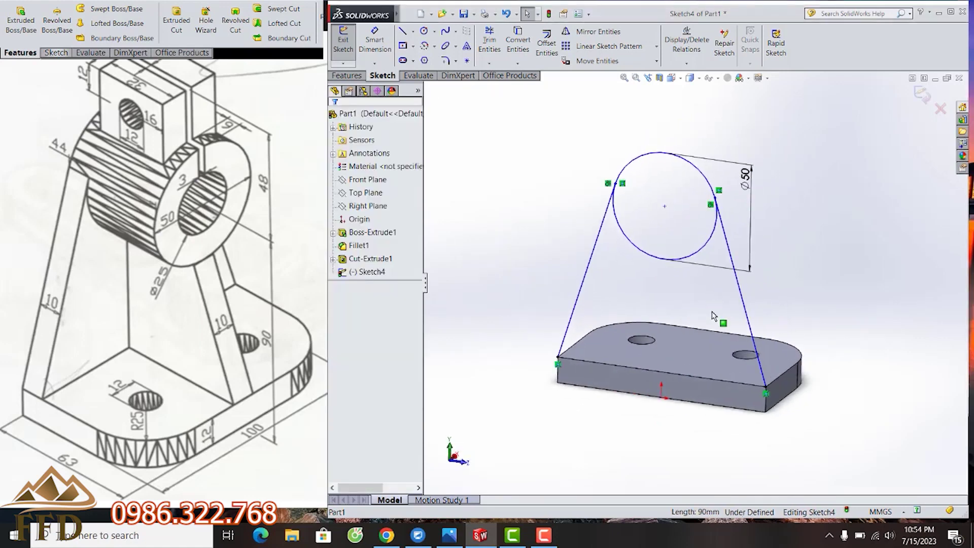
click(359, 81)
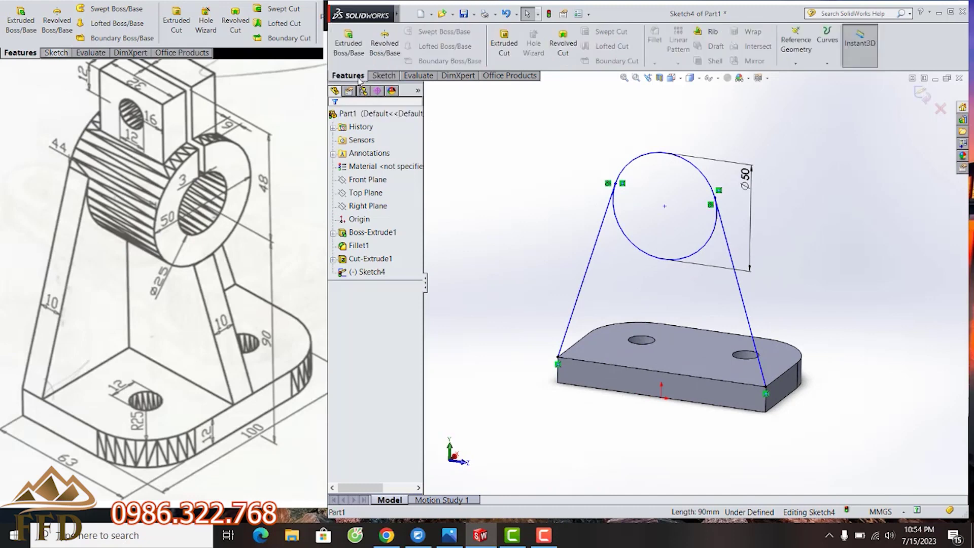
Step: Extrude the Sketch4 upright outline 10 mm in reversed direction onto the base plate
click(357, 48)
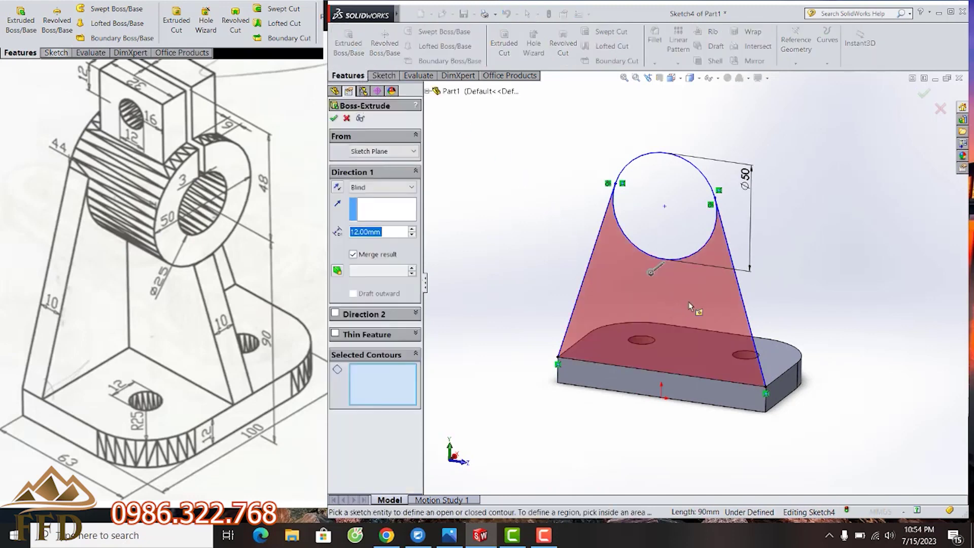
click(696, 310)
middle_drag(696, 309, 674, 355)
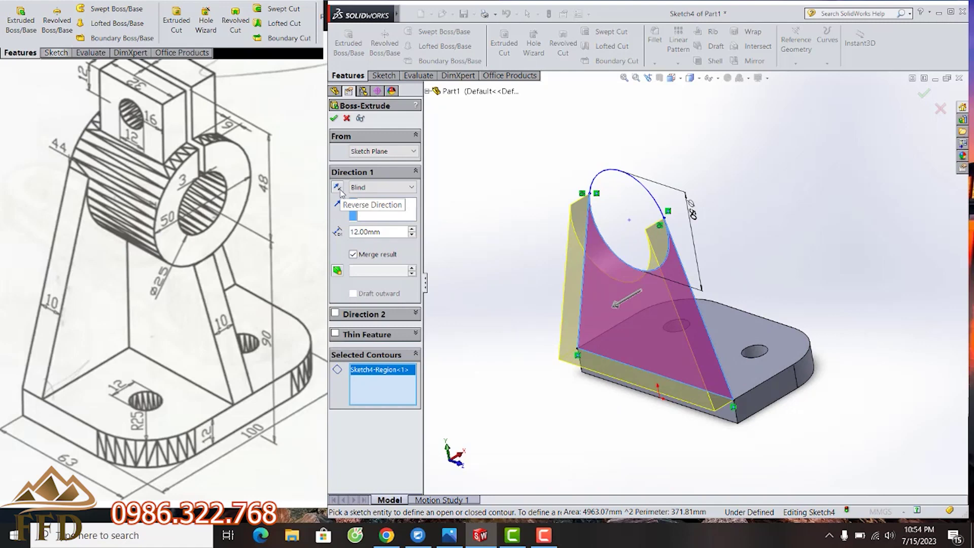
click(337, 187)
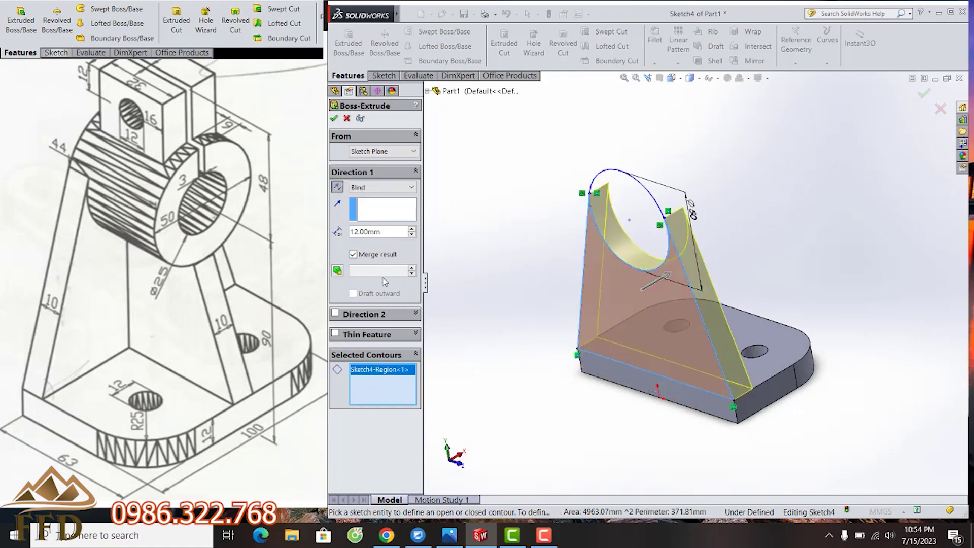
double_click(381, 232)
text(1)
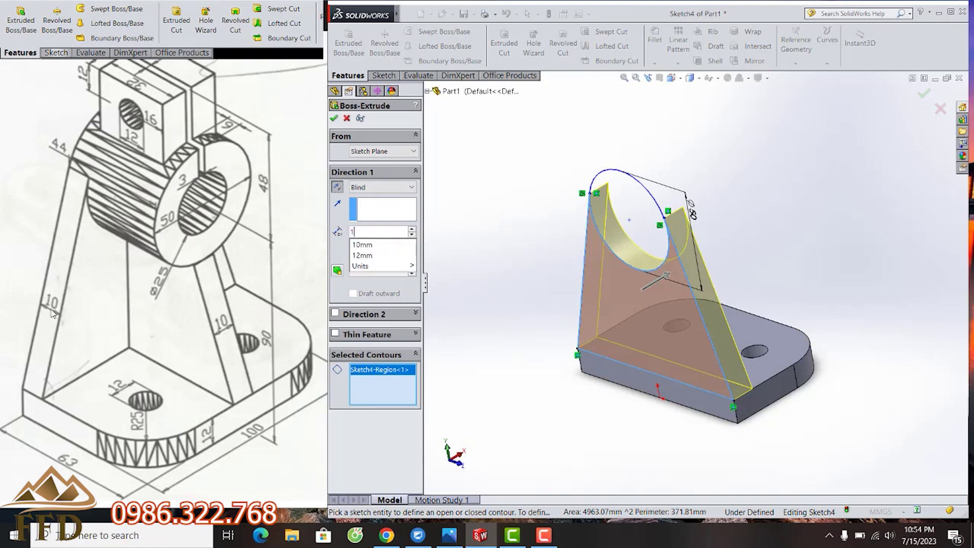
text(0)
key(Return)
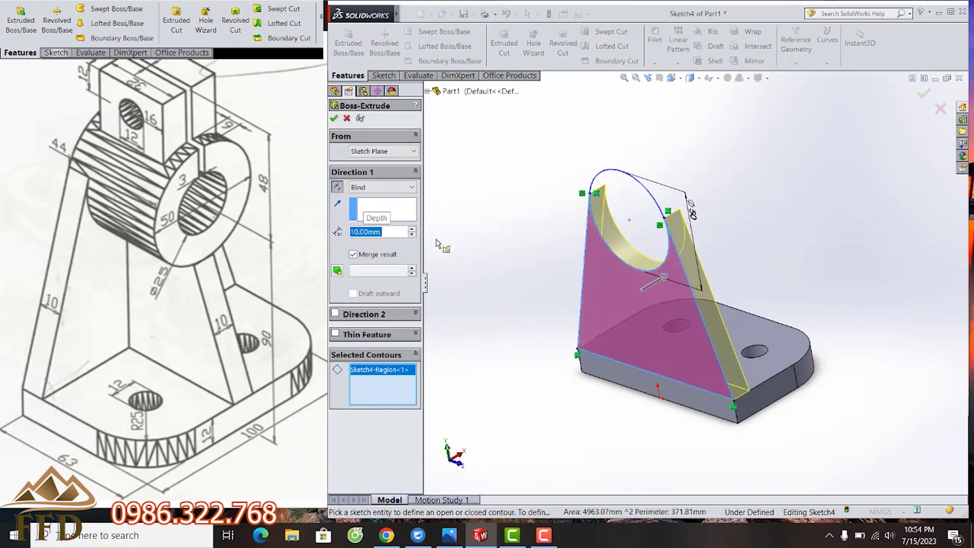
click(334, 119)
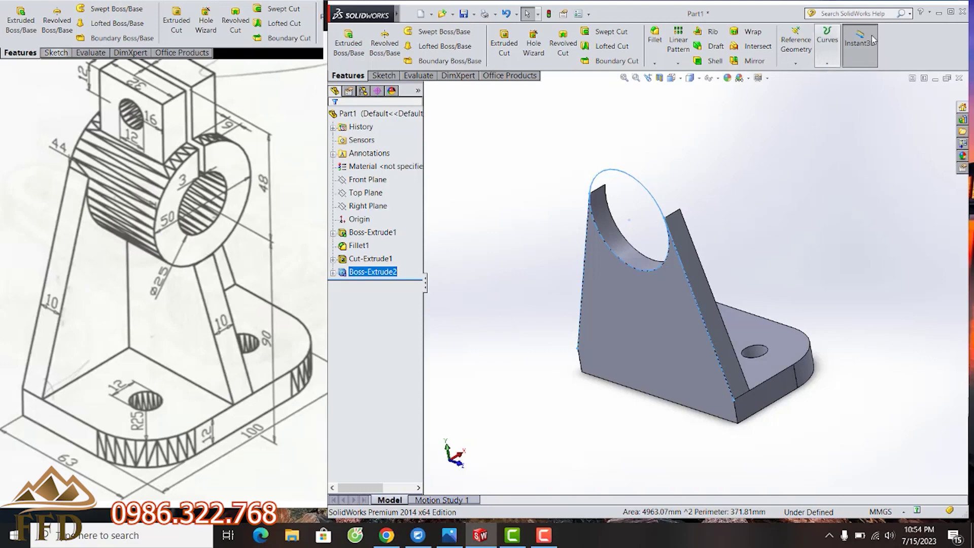
Step: Make the SolidWorks window taller and view the upright's front face Normal To
click(950, 11)
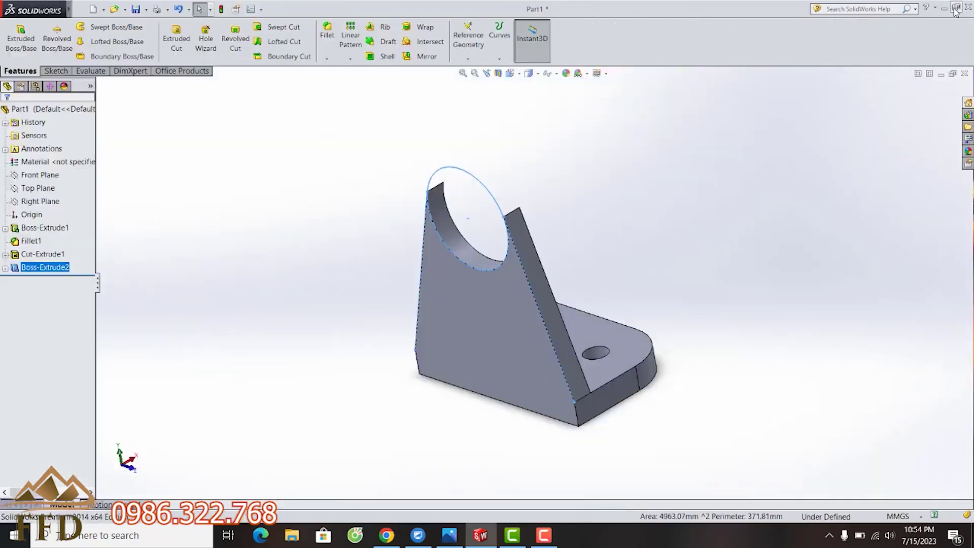
click(954, 9)
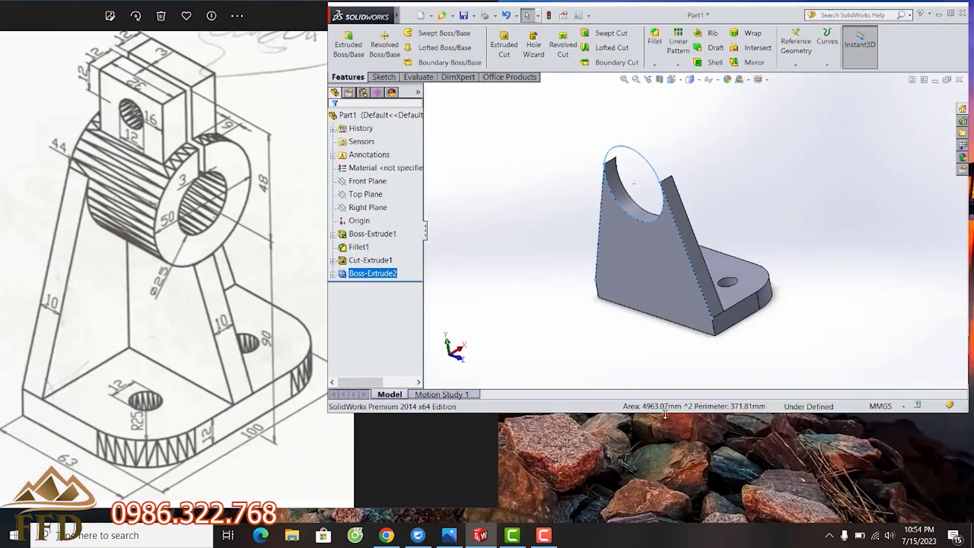
drag(668, 411, 668, 522)
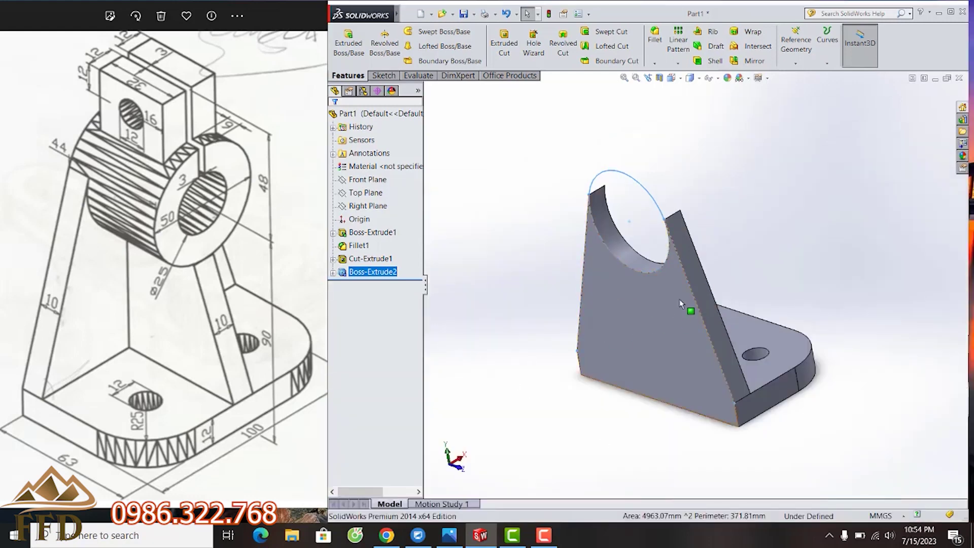
click(676, 303)
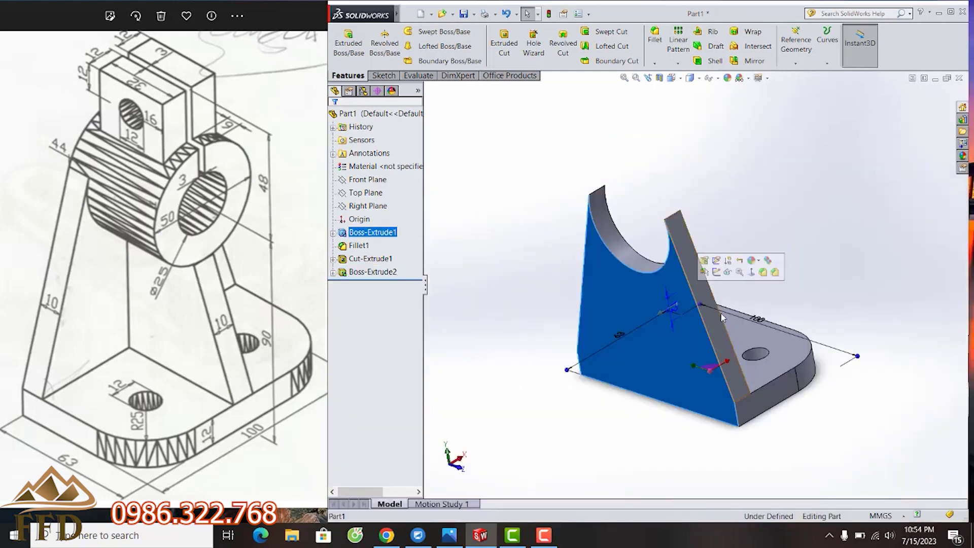
click(751, 273)
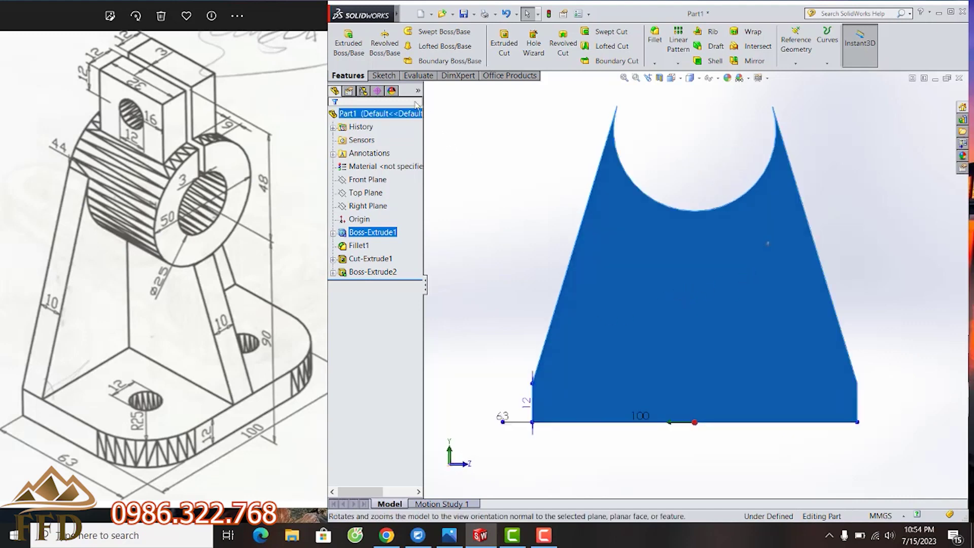
click(384, 75)
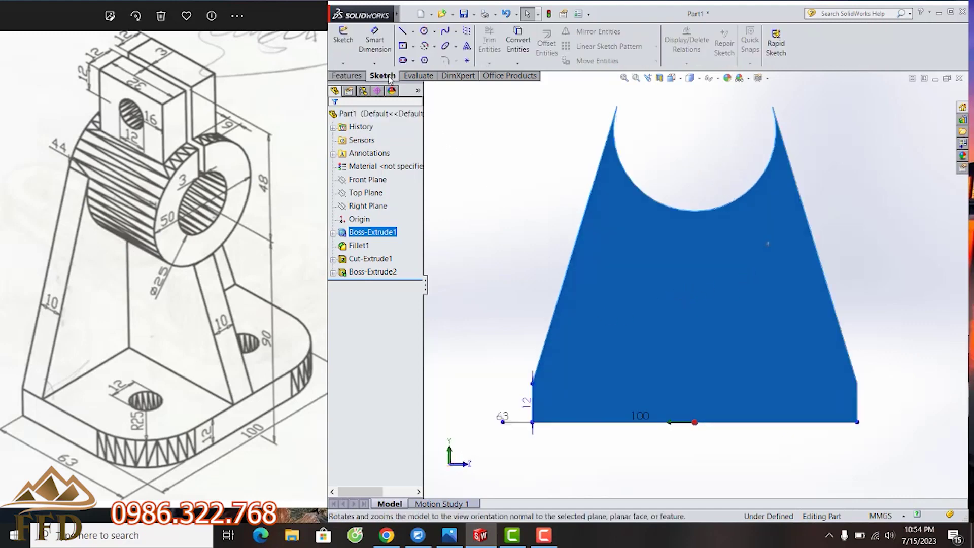
Step: Sketch a circle at the notch's arc centre on the upright face and dimension it Ø50
click(423, 31)
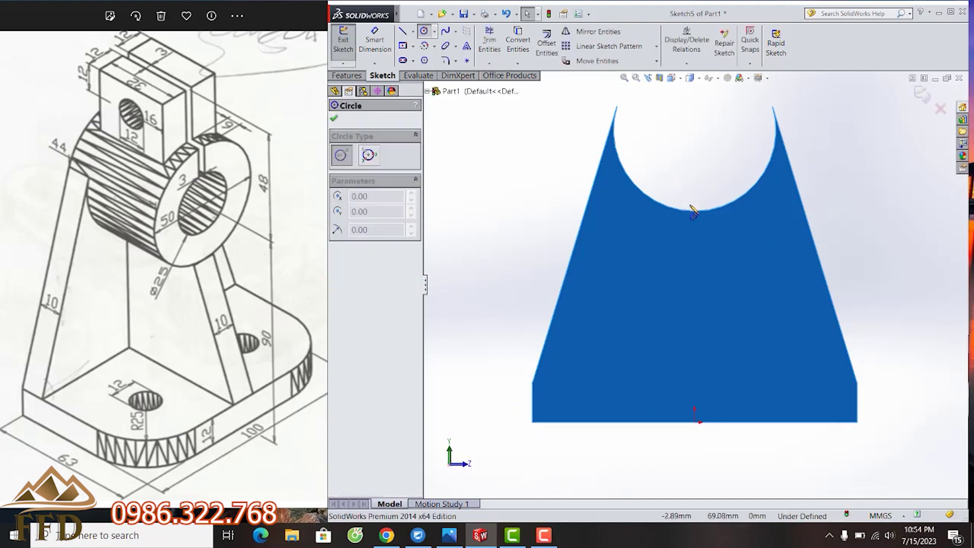
click(694, 130)
click(719, 173)
scroll(639, 259, up, 1)
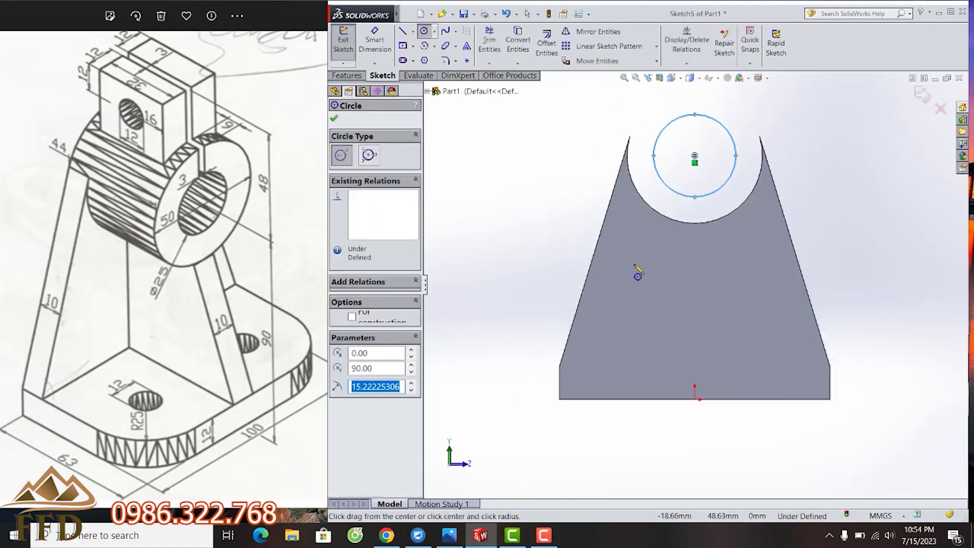
scroll(637, 274, up, 2)
click(374, 35)
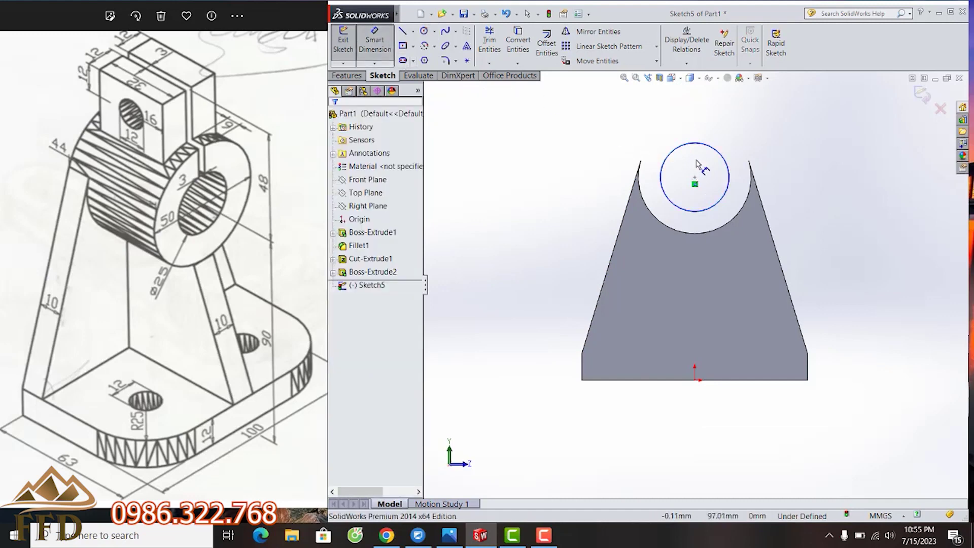
click(723, 158)
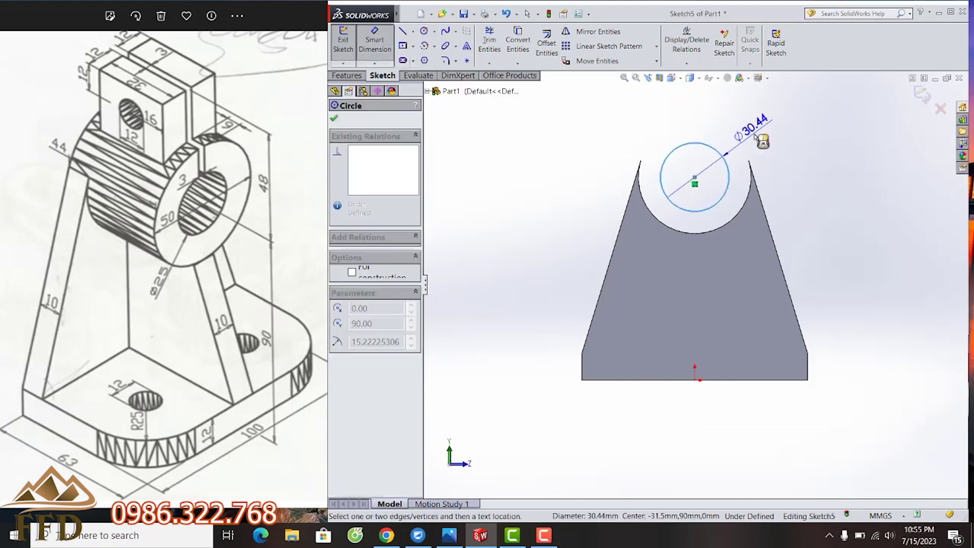
click(791, 167)
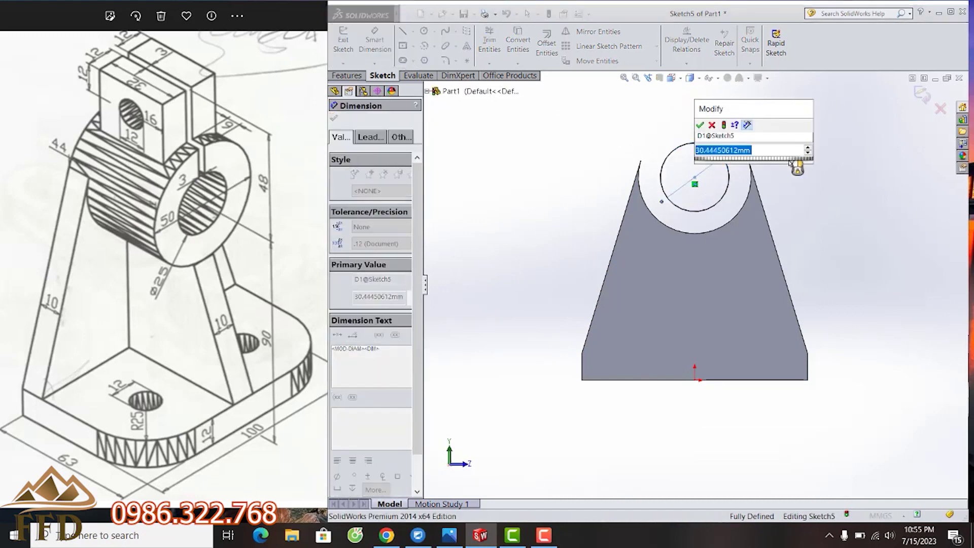
text(50)
click(700, 125)
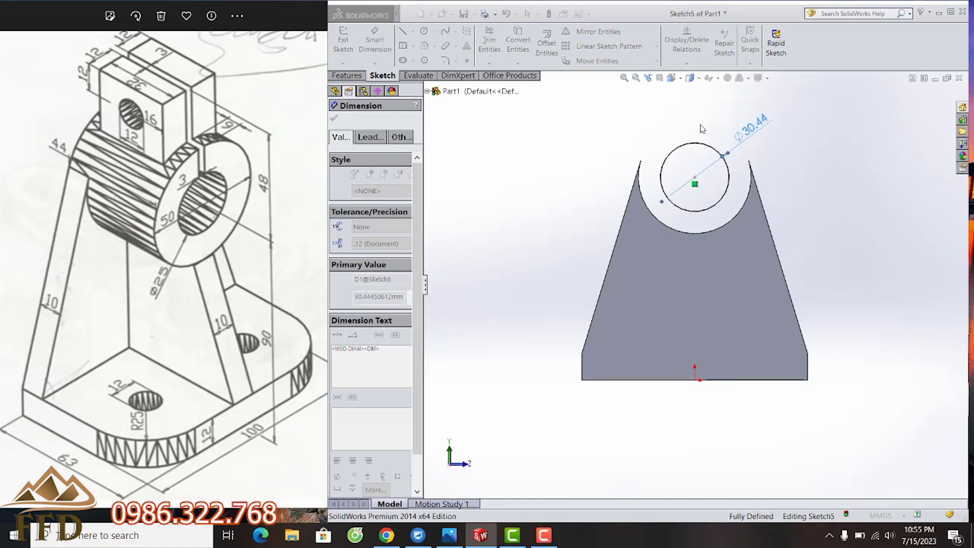
mouse_move(810, 186)
middle_down()
mouse_move(718, 250)
mouse_move(728, 295)
mouse_move(717, 294)
middle_up()
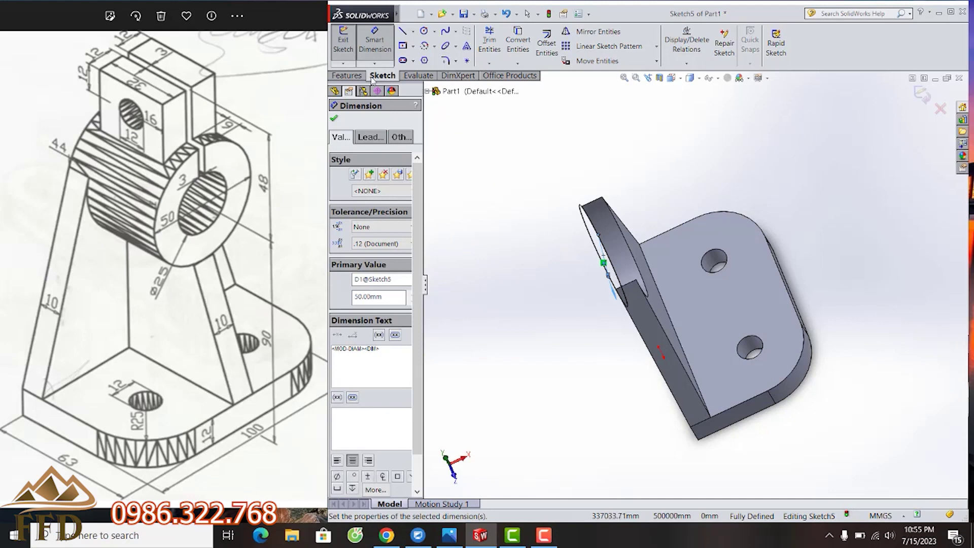
Step: Extrude the Sketch5 circle 44 mm in reversed direction to form the cylindrical boss
click(357, 77)
click(357, 49)
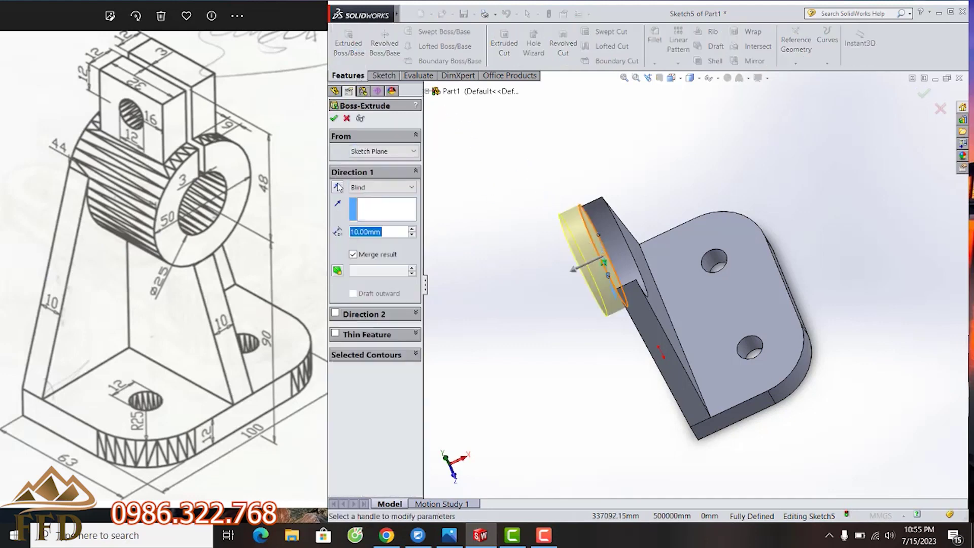
click(337, 186)
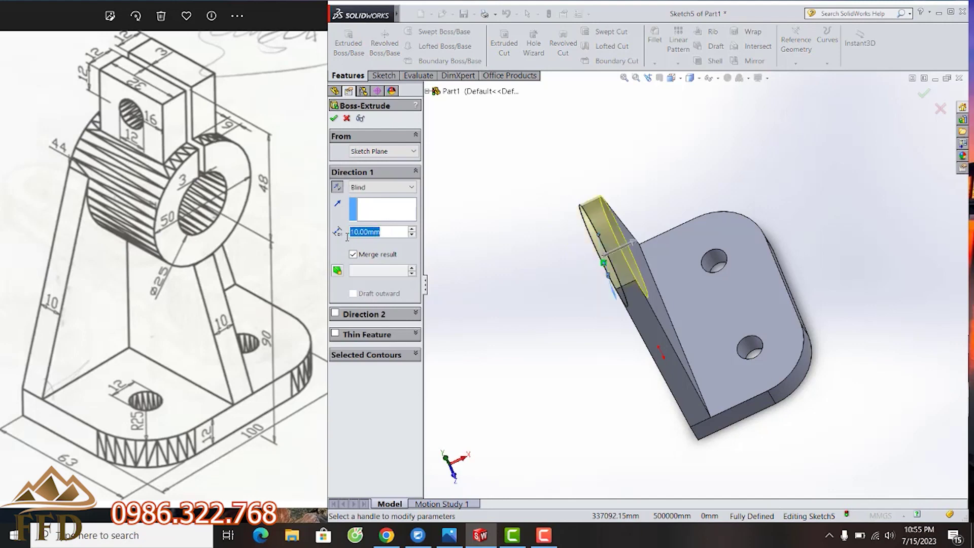
text(44)
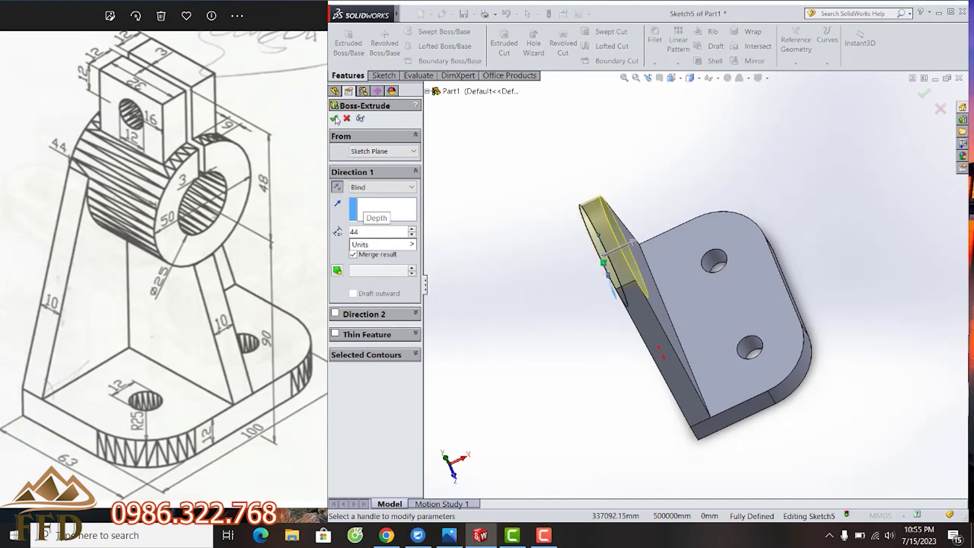
key(Return)
click(335, 122)
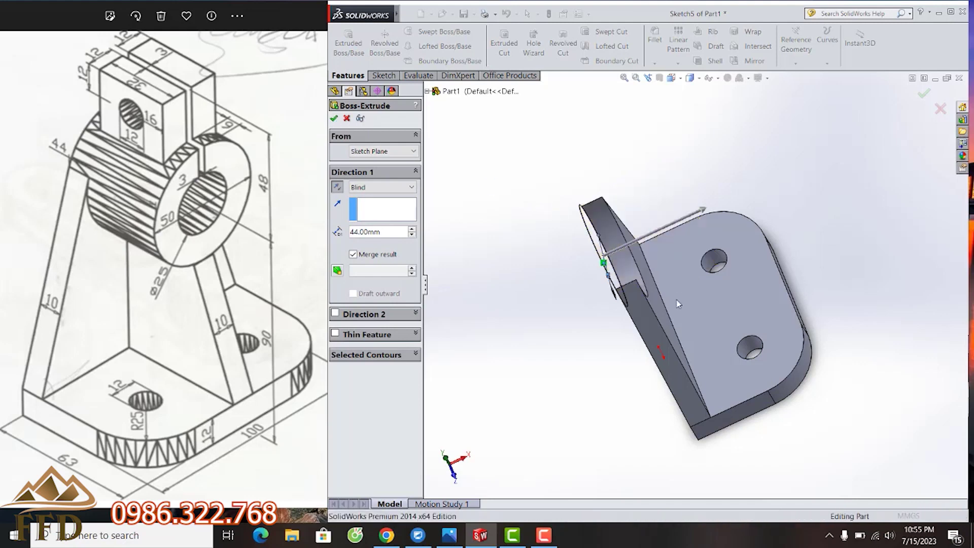
Step: Reorient to isometric with the cylinder on the left and start a new line sketch
middle_drag(634, 322, 668, 205)
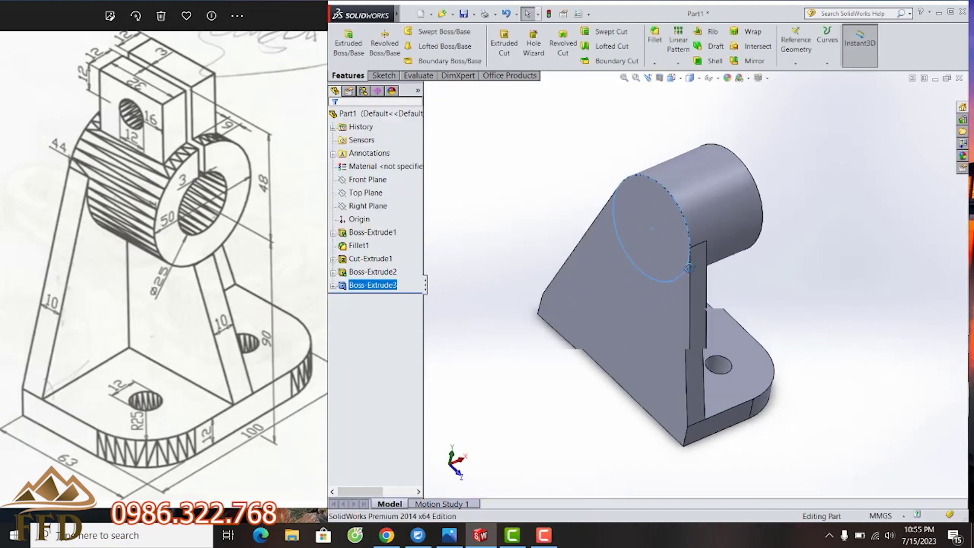
key(ctrl+7)
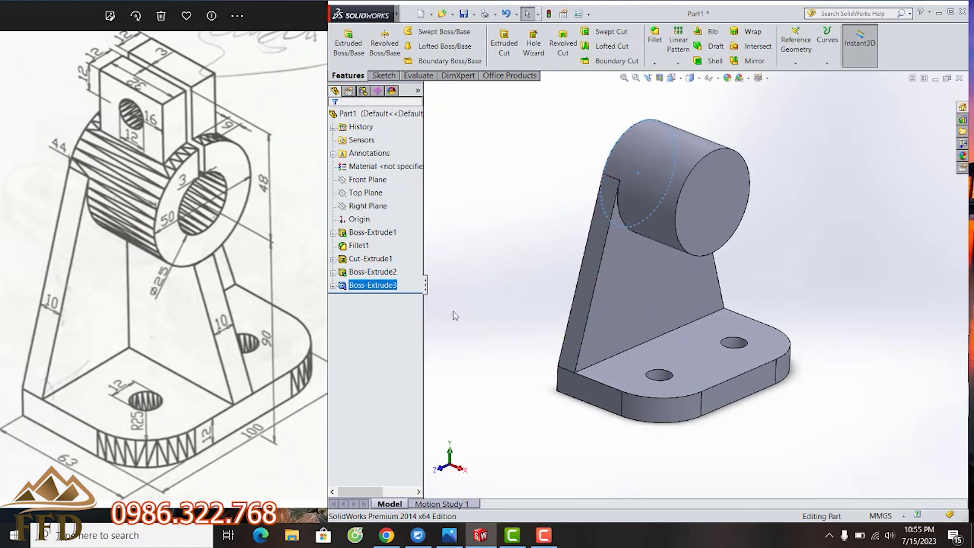
middle_drag(821, 274, 615, 267)
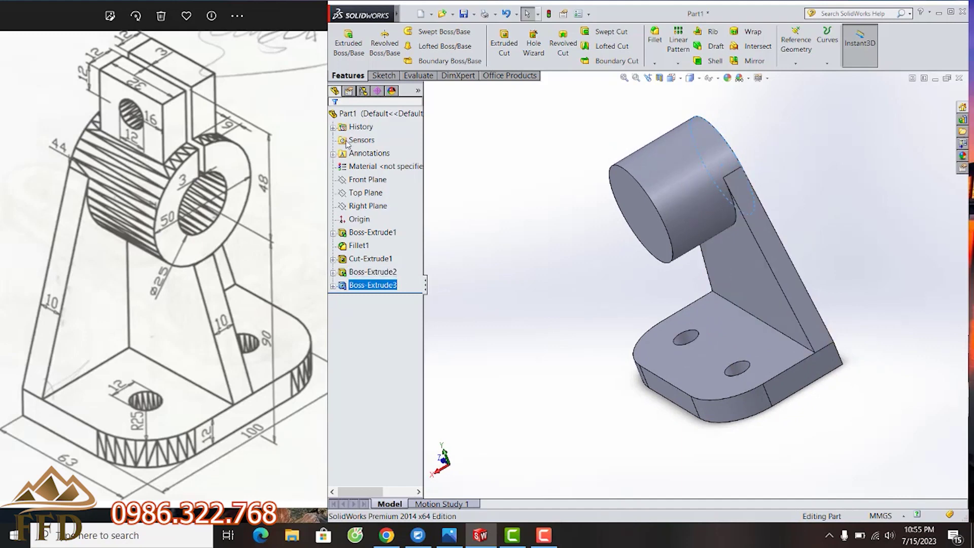
click(383, 76)
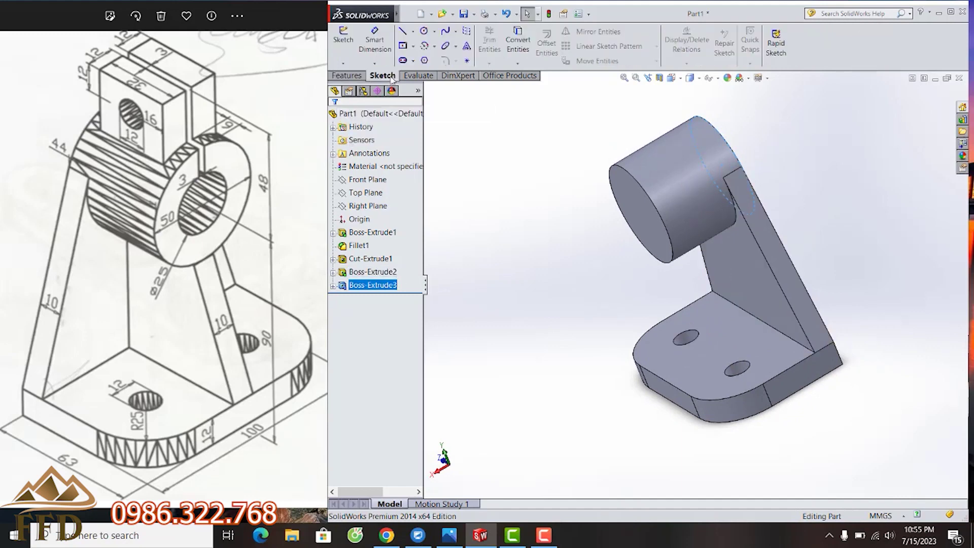
click(404, 34)
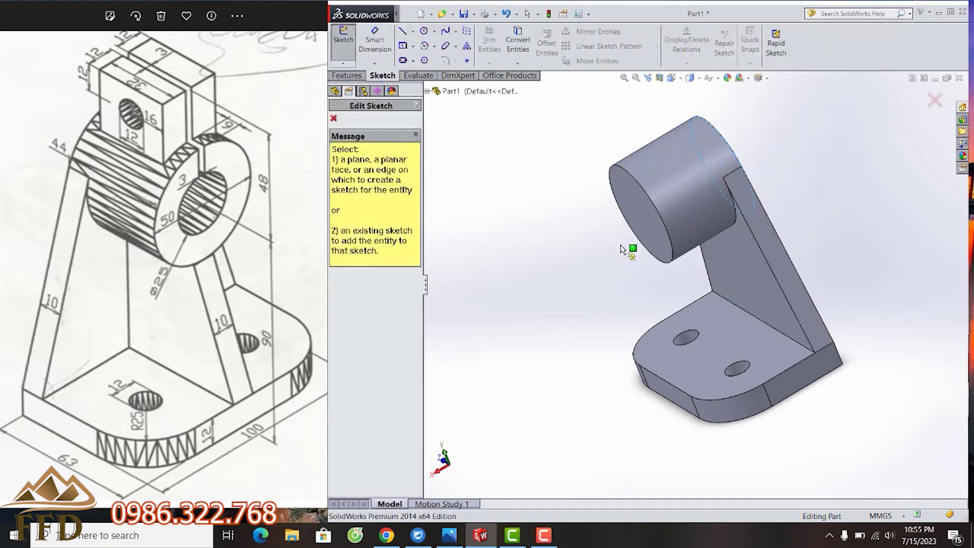
Step: On the base plate's top face, sketch a line from the front edge to the upright
click(673, 381)
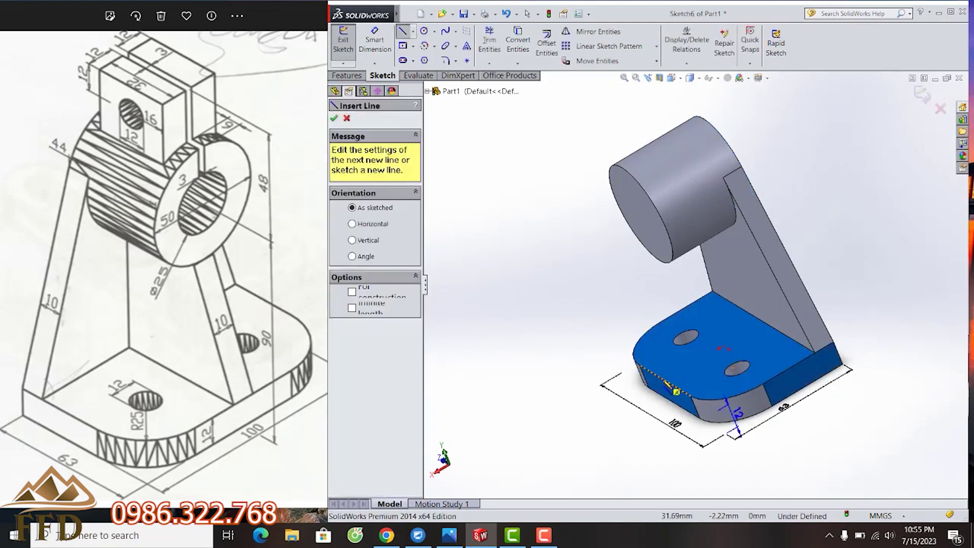
click(669, 386)
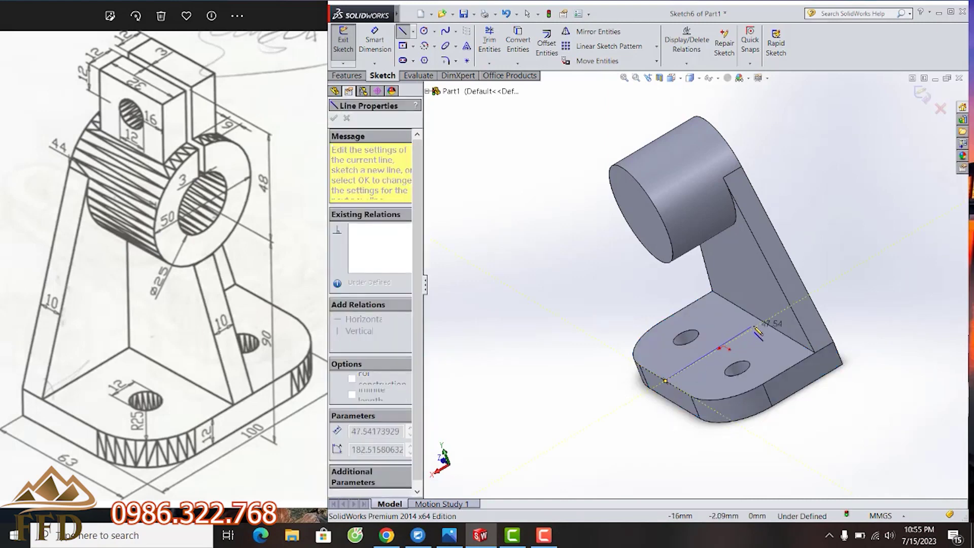
click(763, 318)
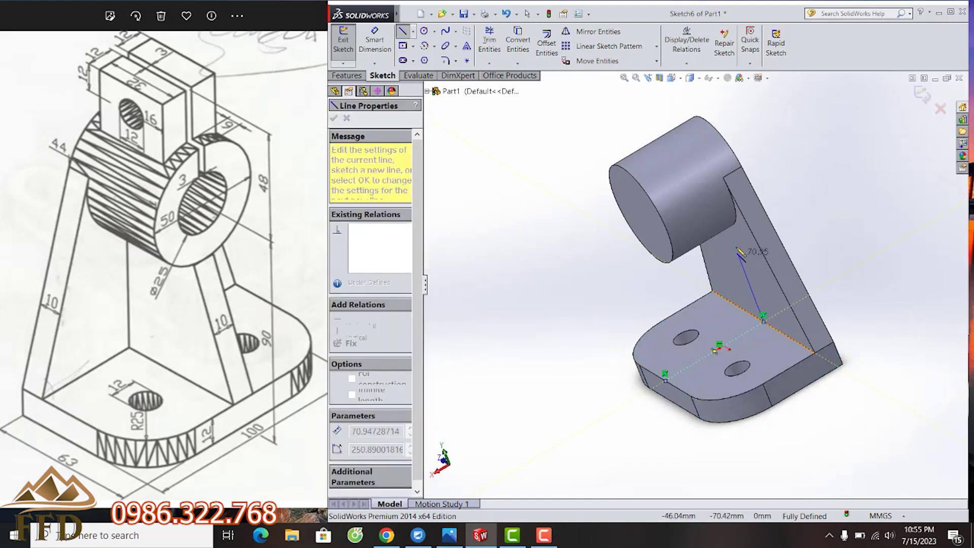
key(Down)
key(Down)
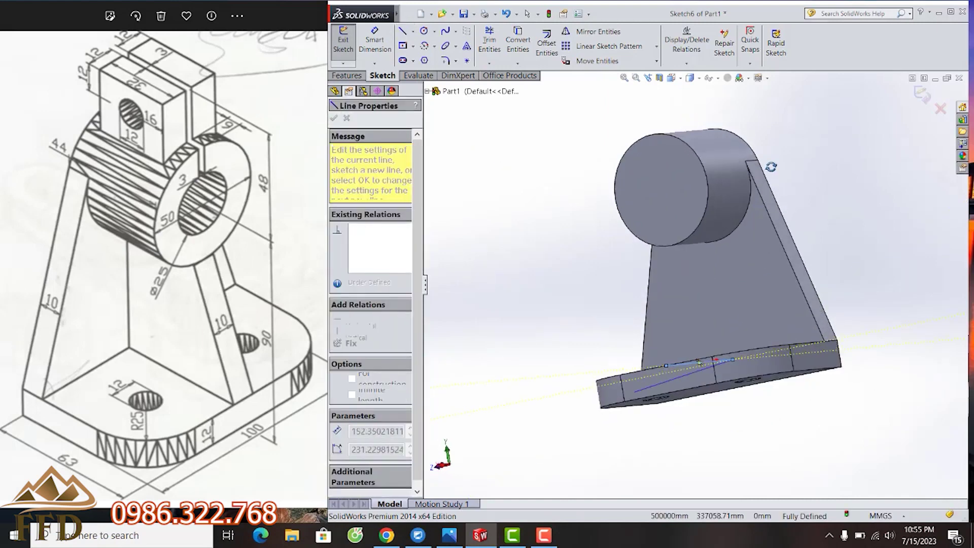
key(Up)
key(Up)
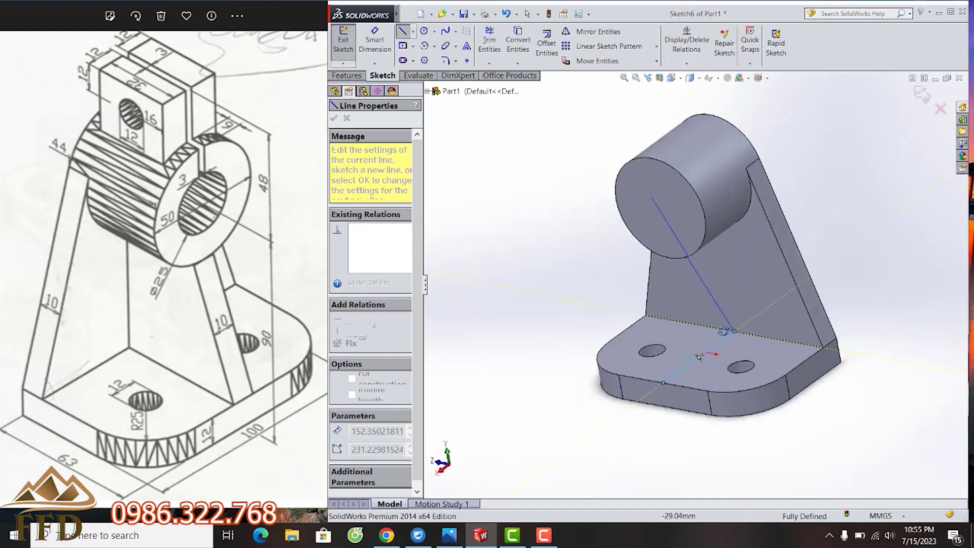
mouse_move(726, 256)
middle_down()
mouse_move(727, 217)
mouse_move(729, 234)
middle_up()
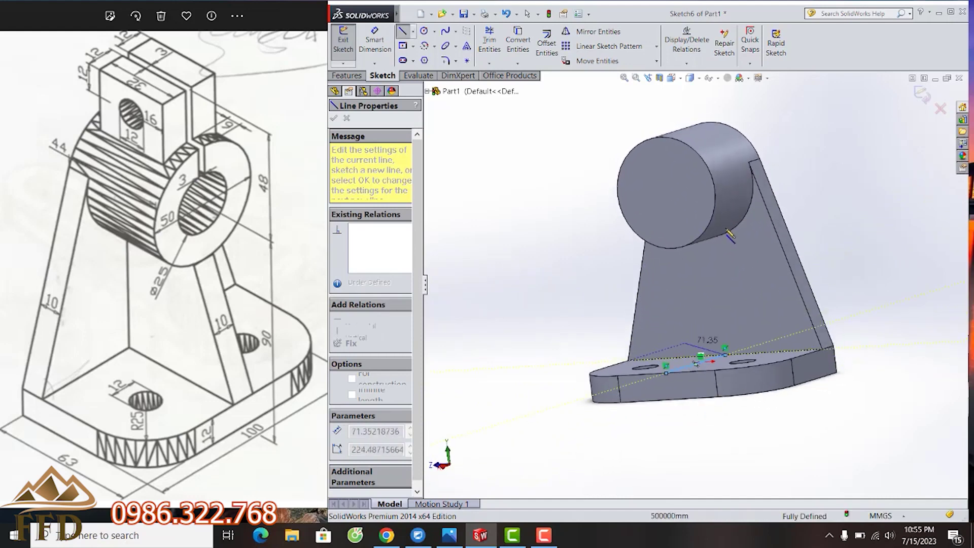
middle_drag(727, 310, 729, 273)
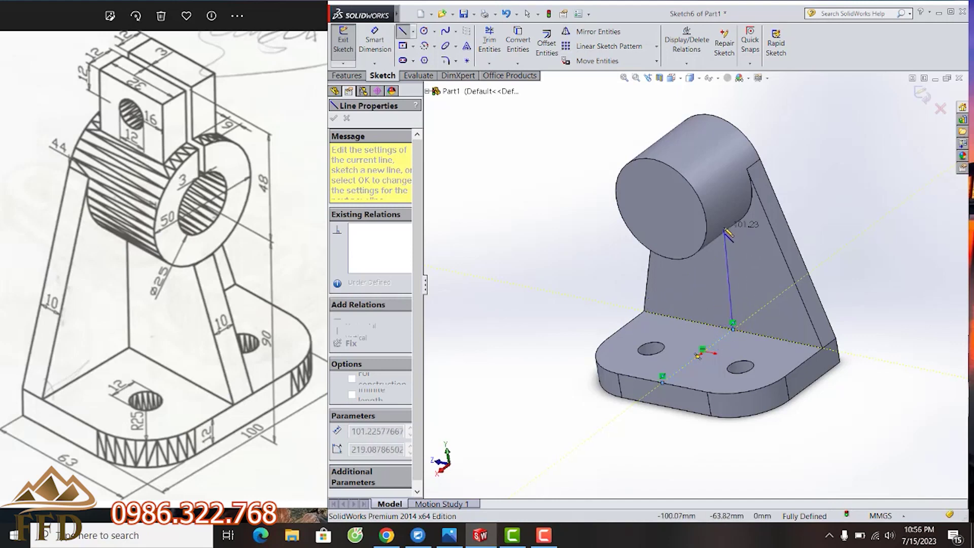
middle_drag(747, 229, 729, 245)
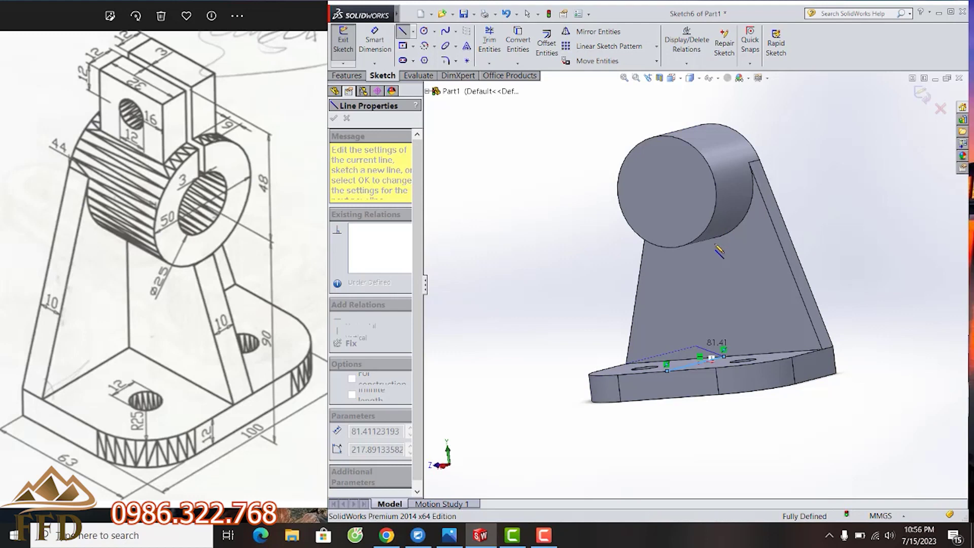
middle_drag(719, 251, 701, 252)
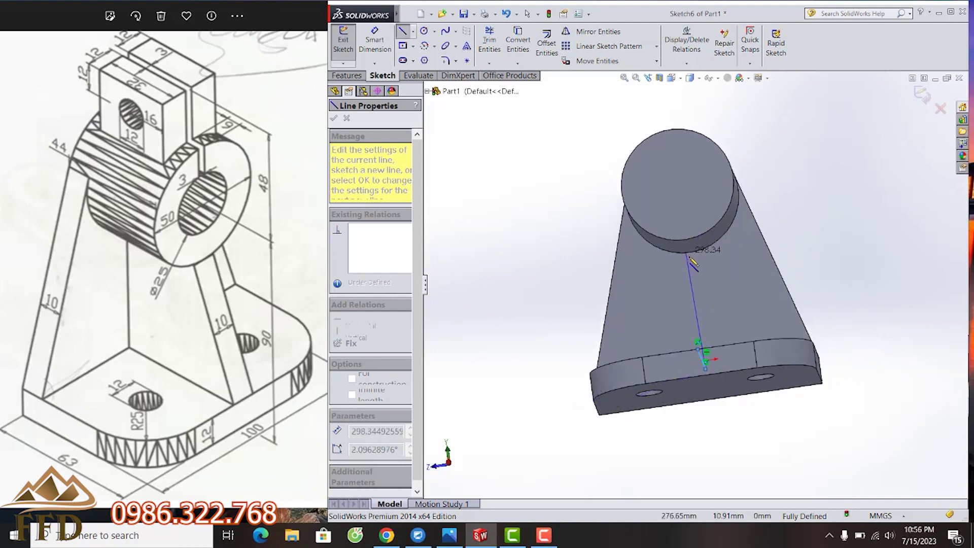
middle_drag(688, 257, 655, 253)
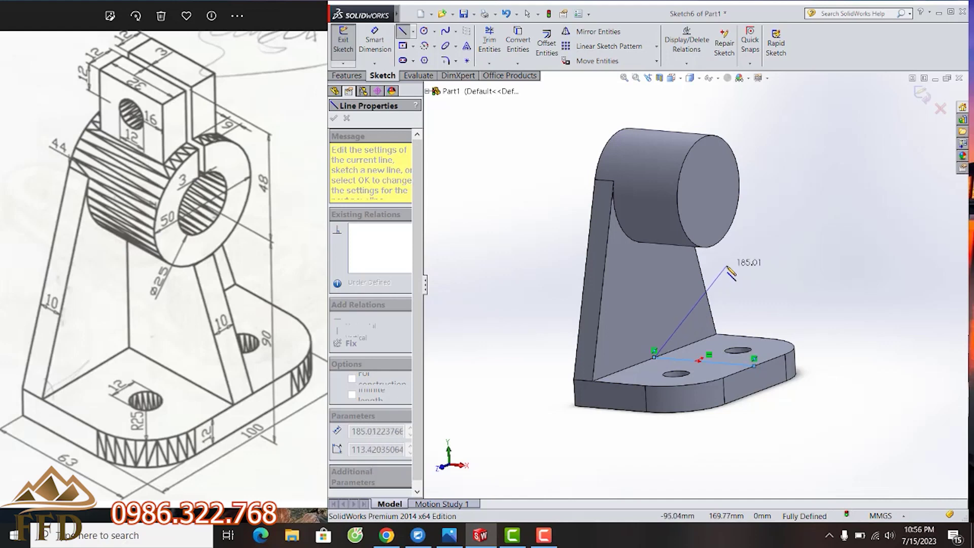
right_click(852, 223)
click(863, 169)
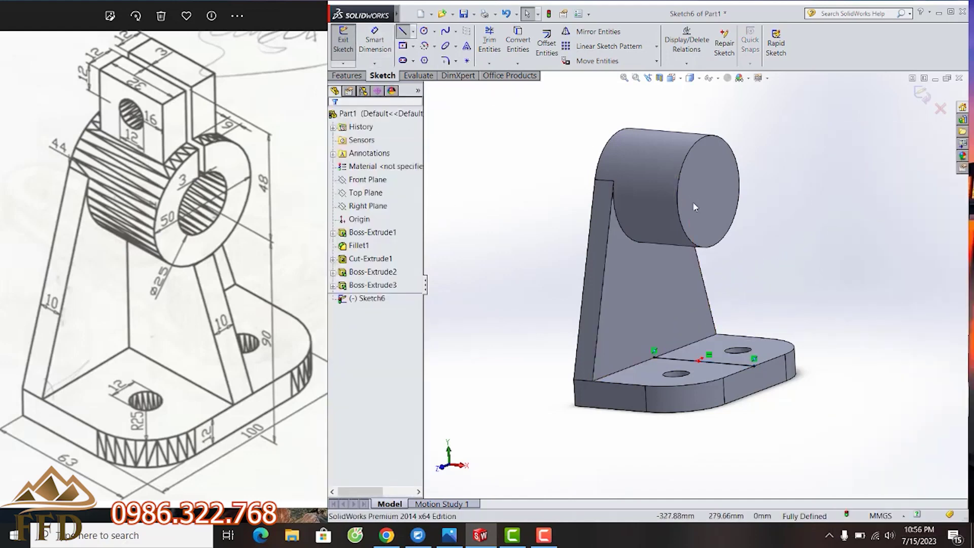
Step: Start another line at the plate-edge point and orbit the part before ending the chain
click(754, 361)
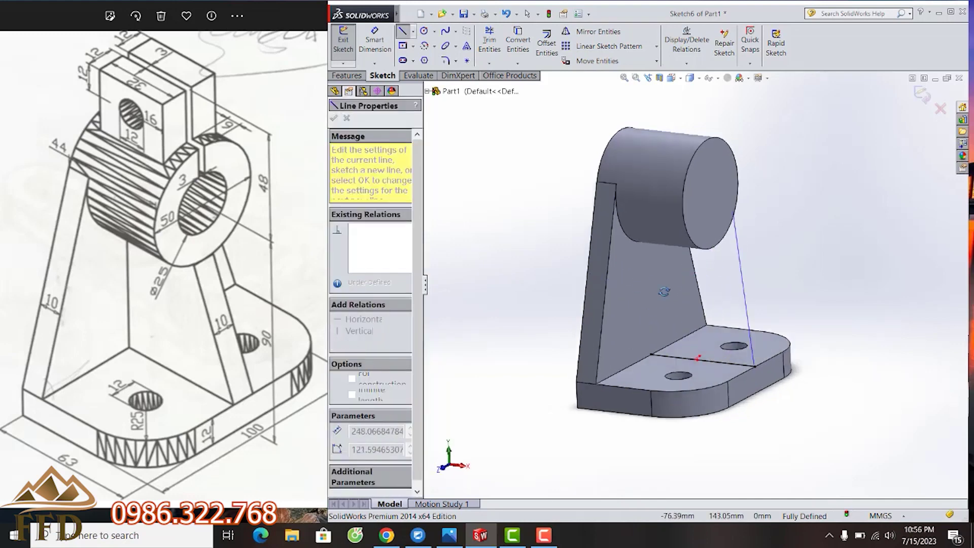
mouse_move(675, 304)
middle_down()
mouse_move(621, 307)
mouse_move(634, 299)
middle_up()
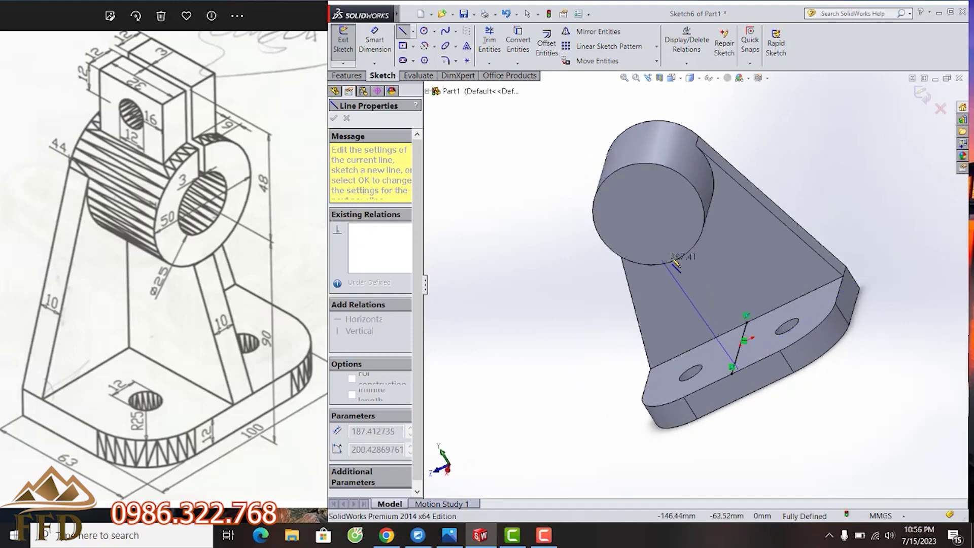
middle_drag(756, 282, 691, 311)
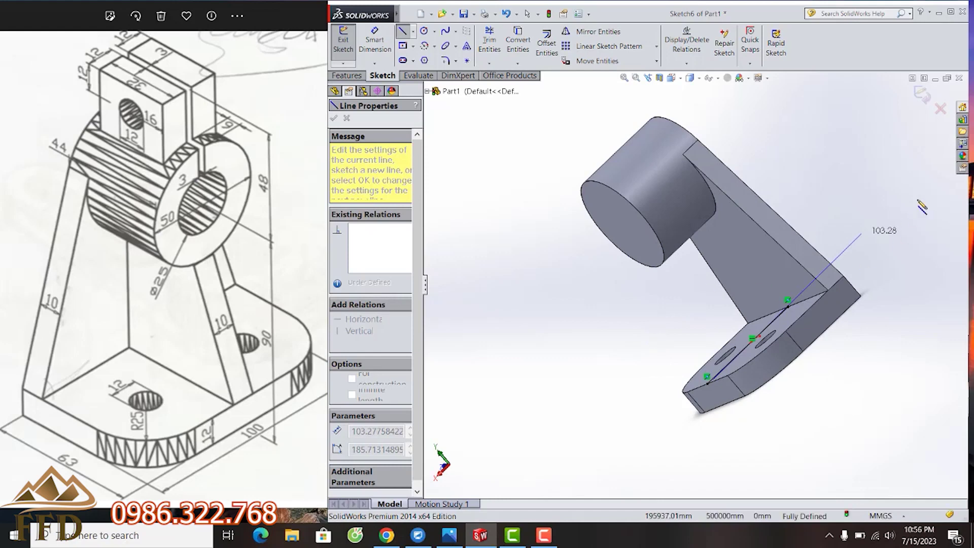
right_click(834, 173)
Step: Cancel the stray line, redraw one line across the base plate top between the holes, and exit Line
click(862, 152)
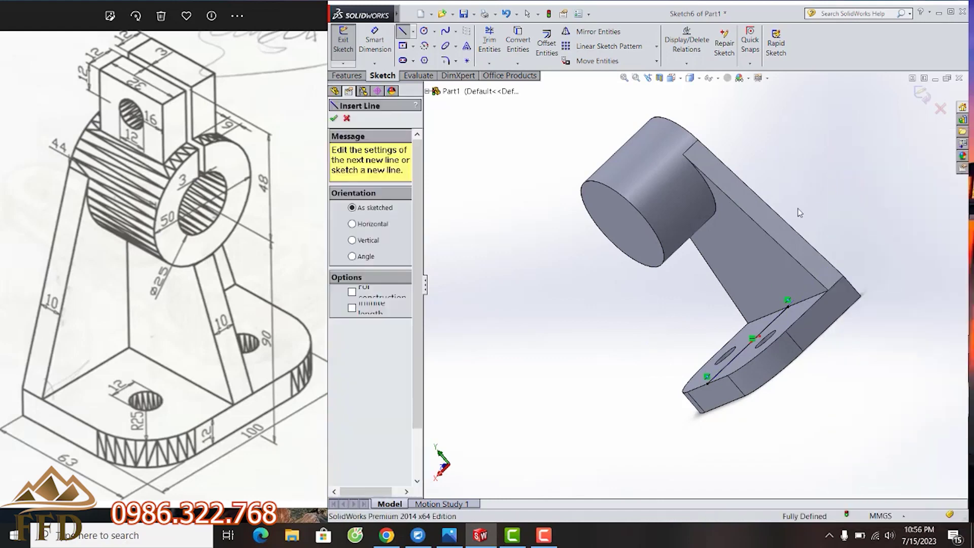
key(Escape)
click(767, 267)
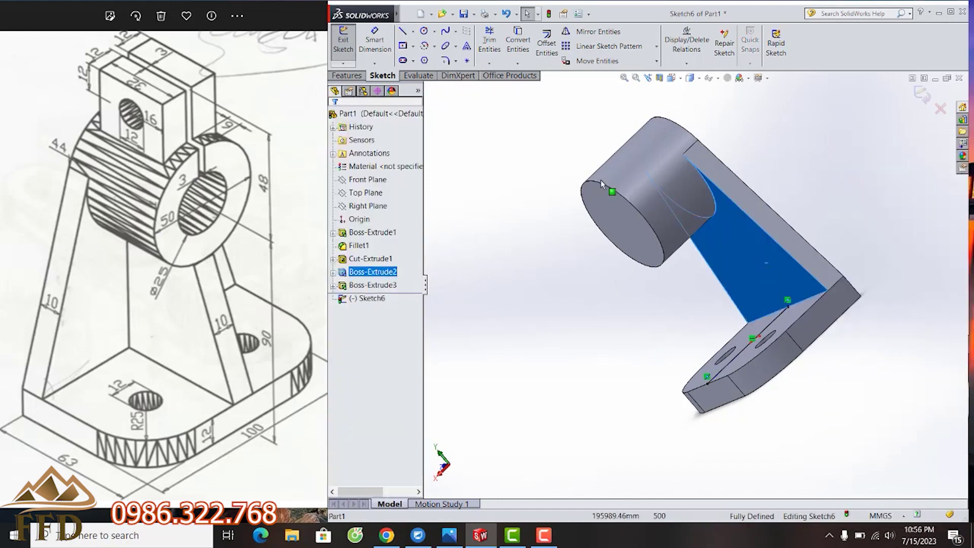
click(402, 31)
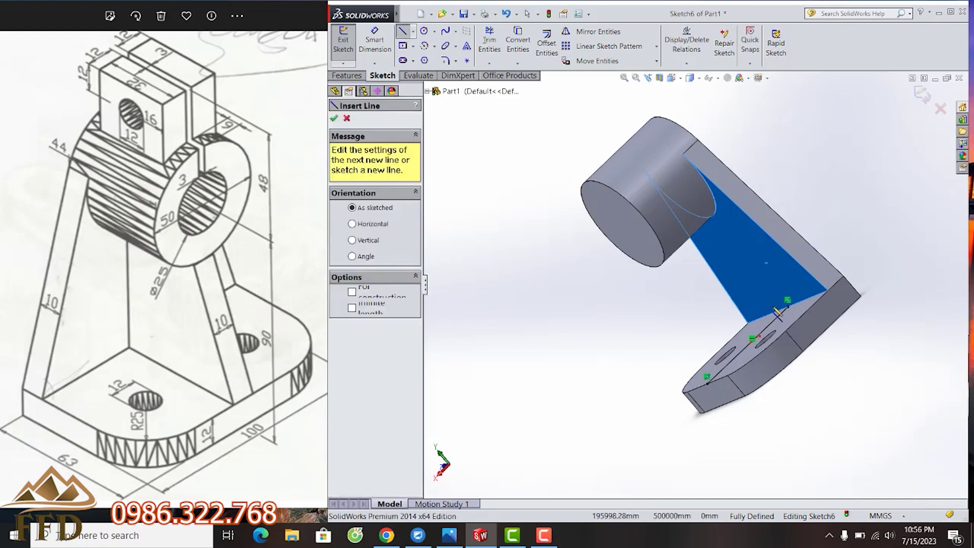
middle_drag(777, 312, 787, 311)
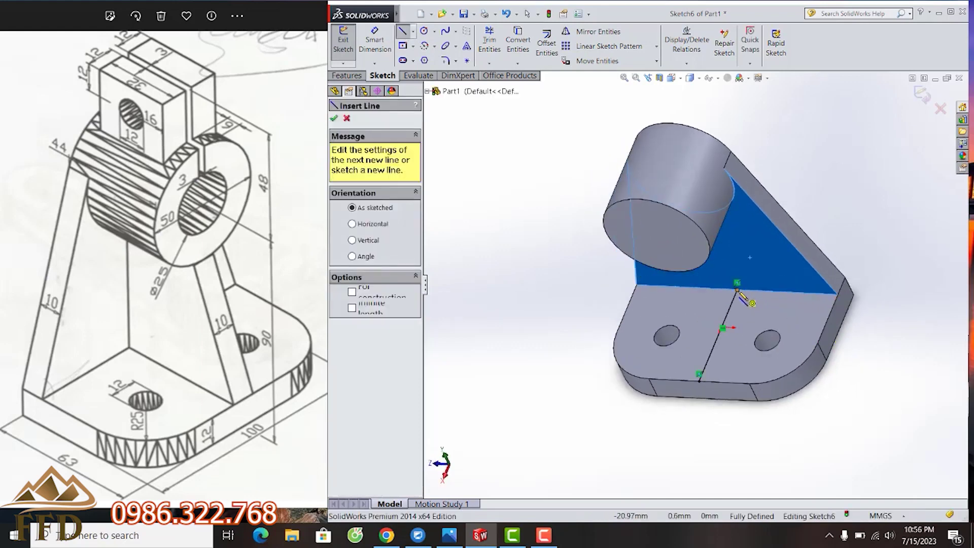
double_click(738, 290)
middle_drag(734, 246, 725, 132)
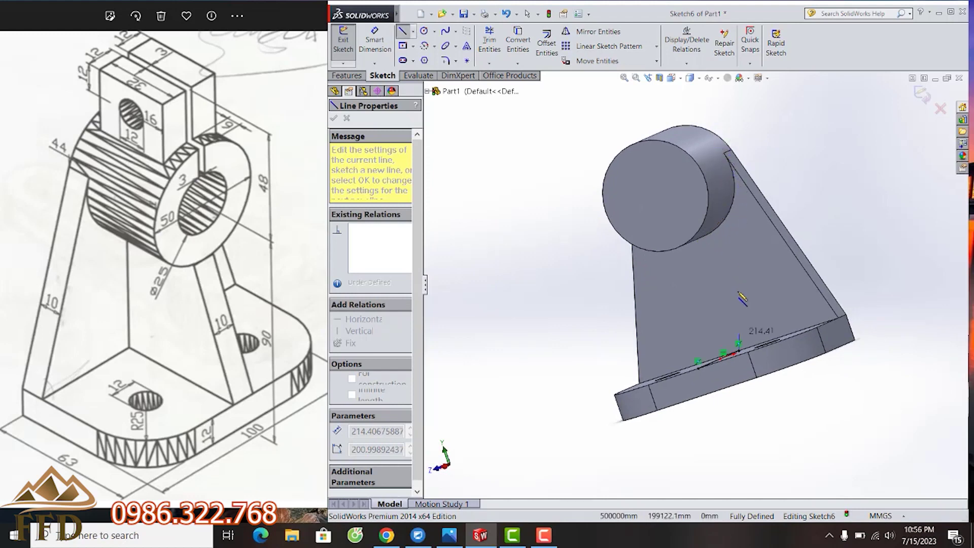
middle_drag(791, 290, 746, 228)
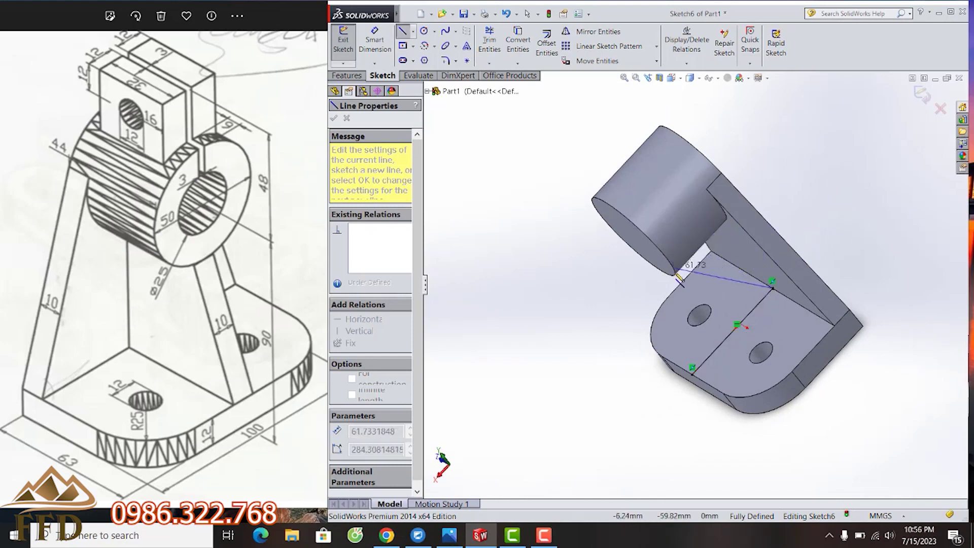
right_click(895, 145)
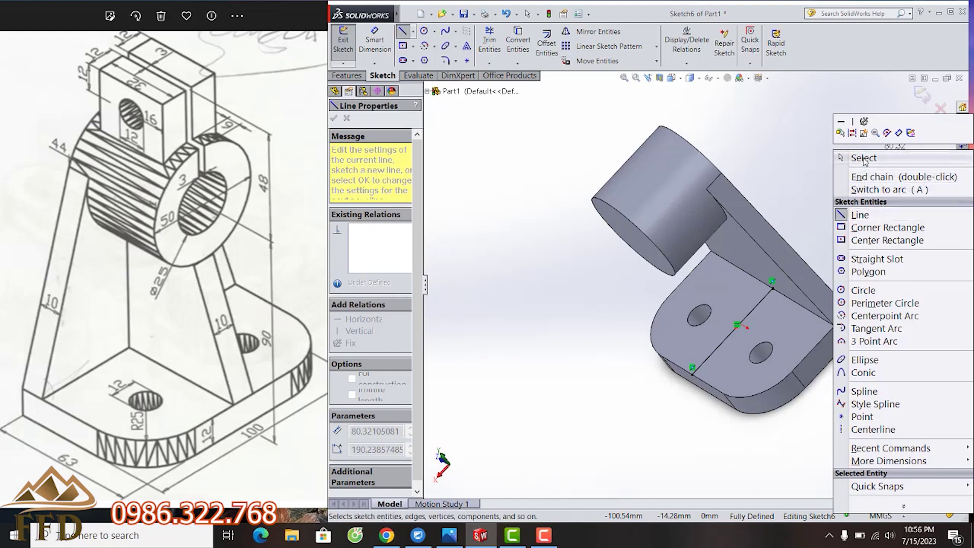
click(864, 159)
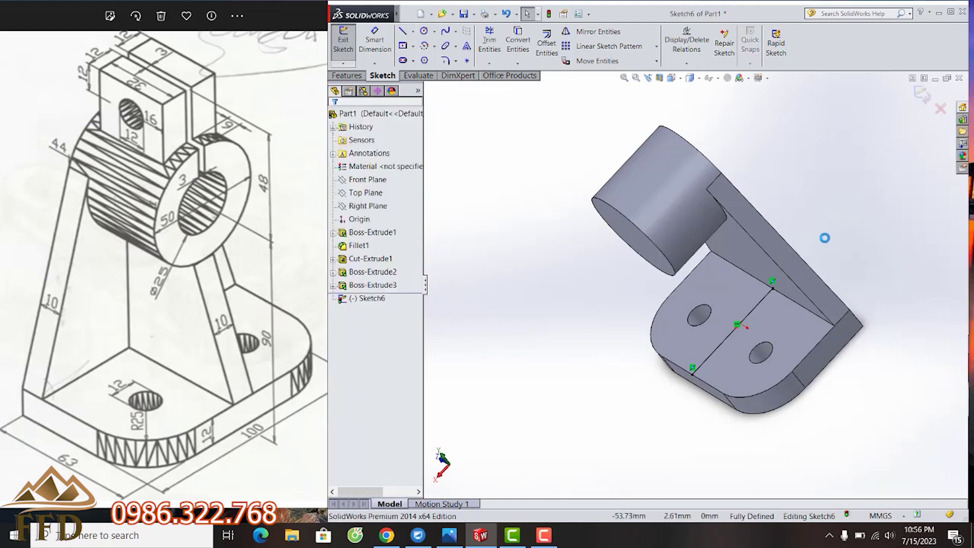
Step: Undo the line and draw a corner rectangle across the base plate's top face
key(ctrl+z)
mouse_move(824, 238)
middle_down()
mouse_move(816, 295)
mouse_move(771, 278)
mouse_move(865, 287)
middle_up()
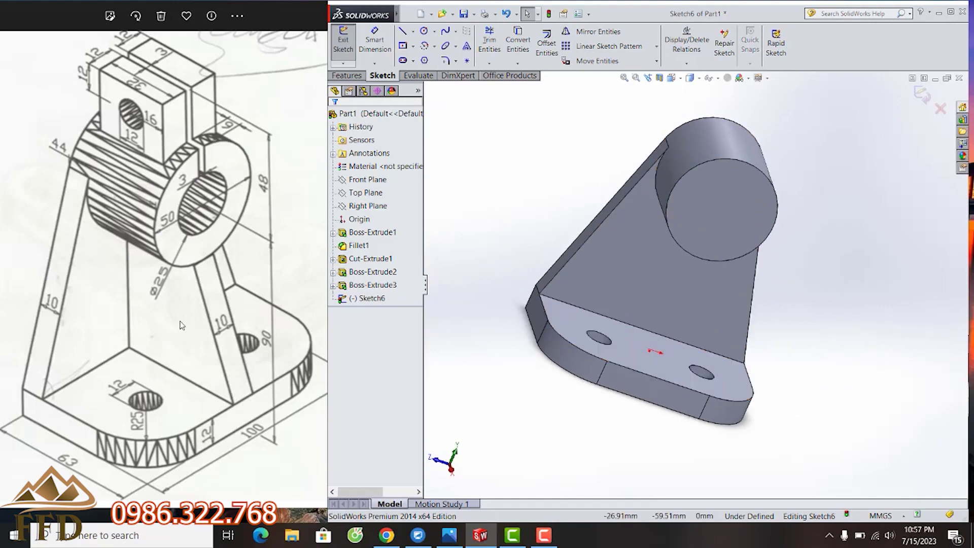
middle_drag(670, 342, 649, 355)
click(666, 356)
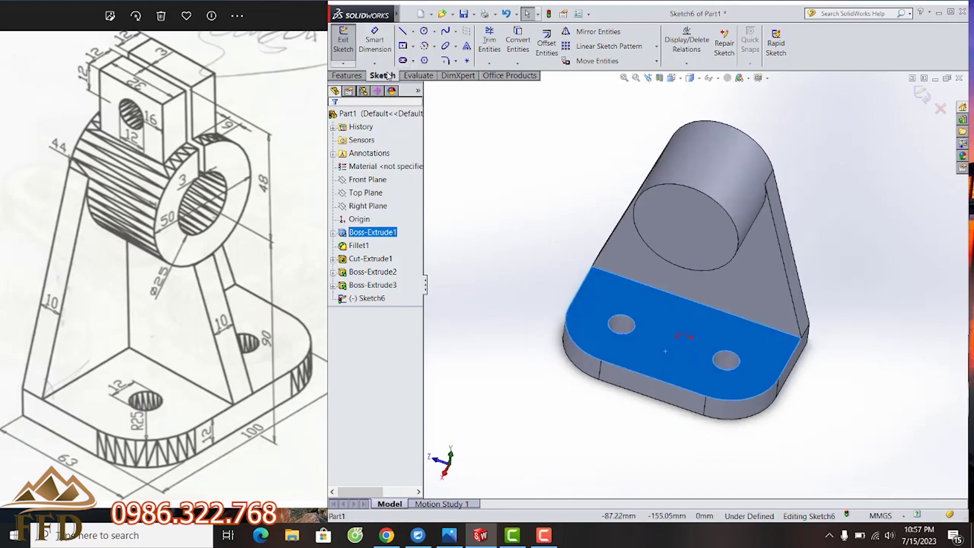
click(412, 47)
click(422, 61)
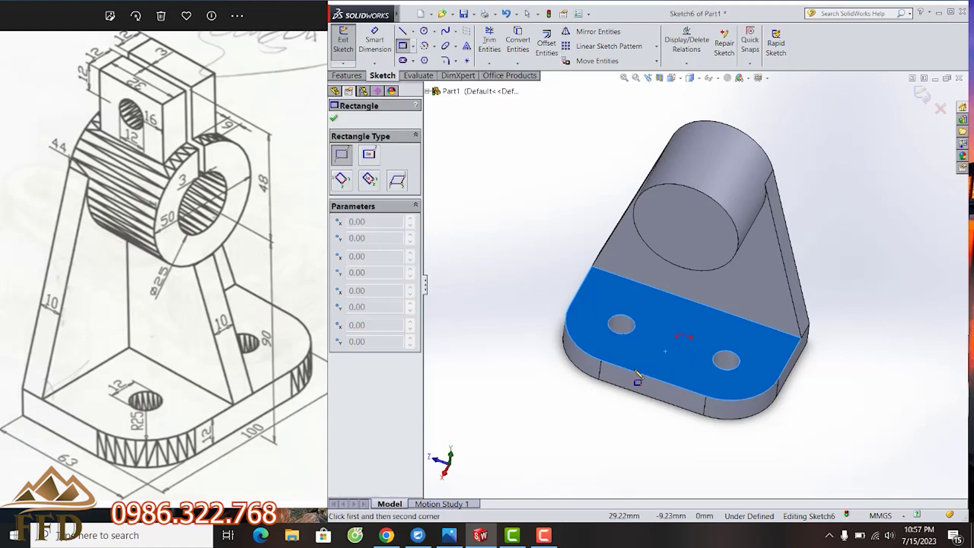
click(633, 376)
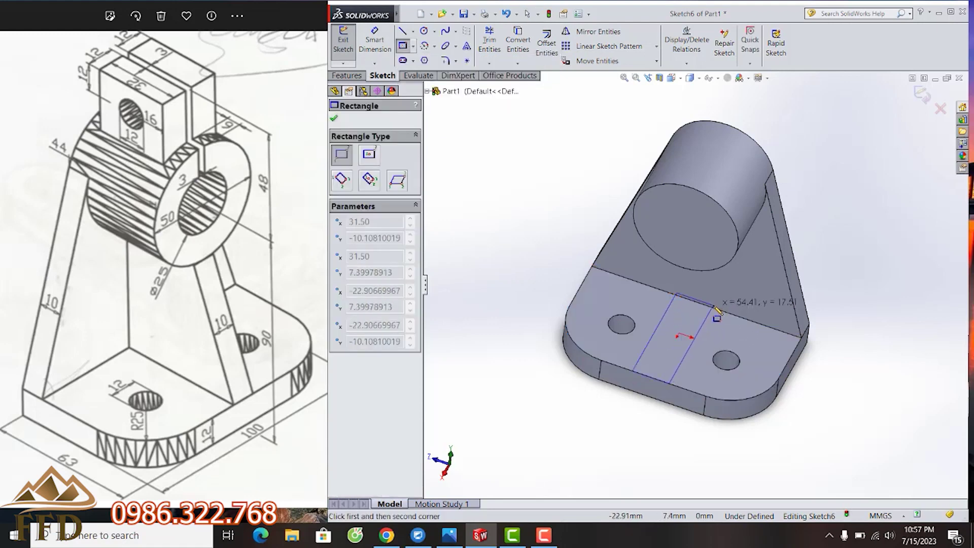
click(714, 306)
middle_drag(716, 316, 696, 334)
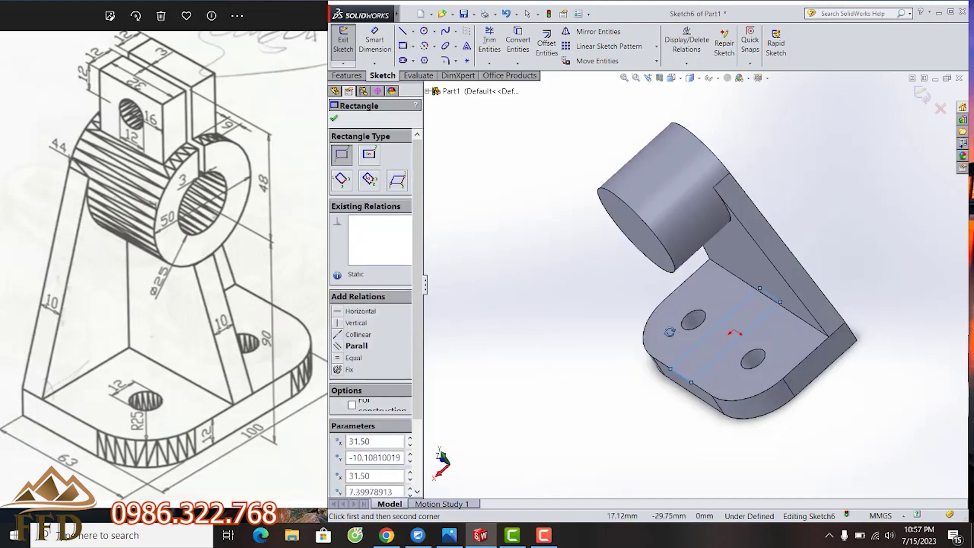
scroll(700, 332, down, 2)
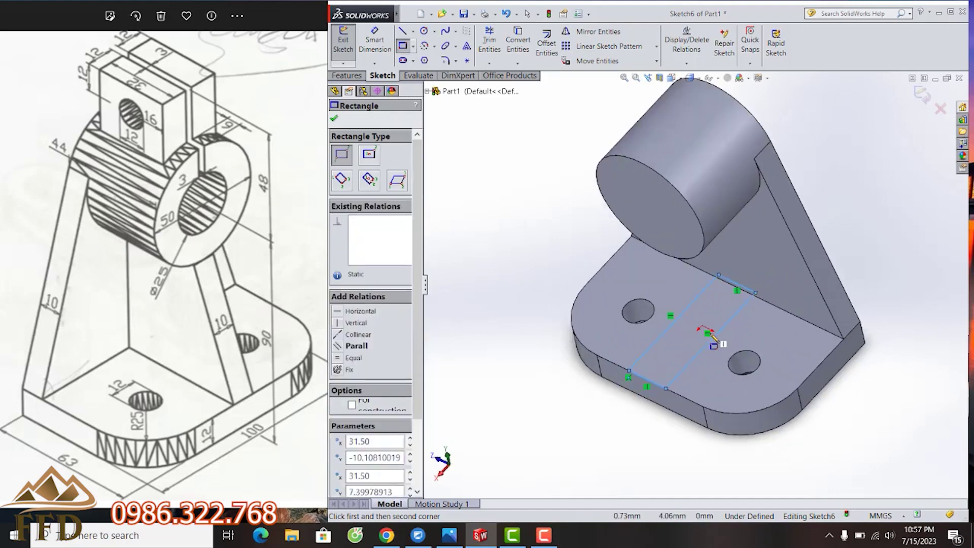
scroll(699, 332, down, 2)
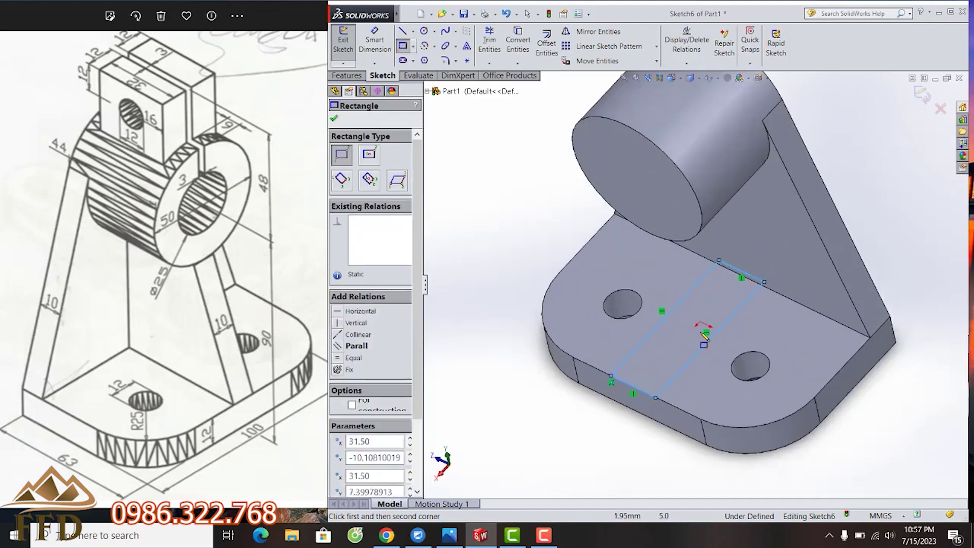
right_click(462, 156)
click(484, 163)
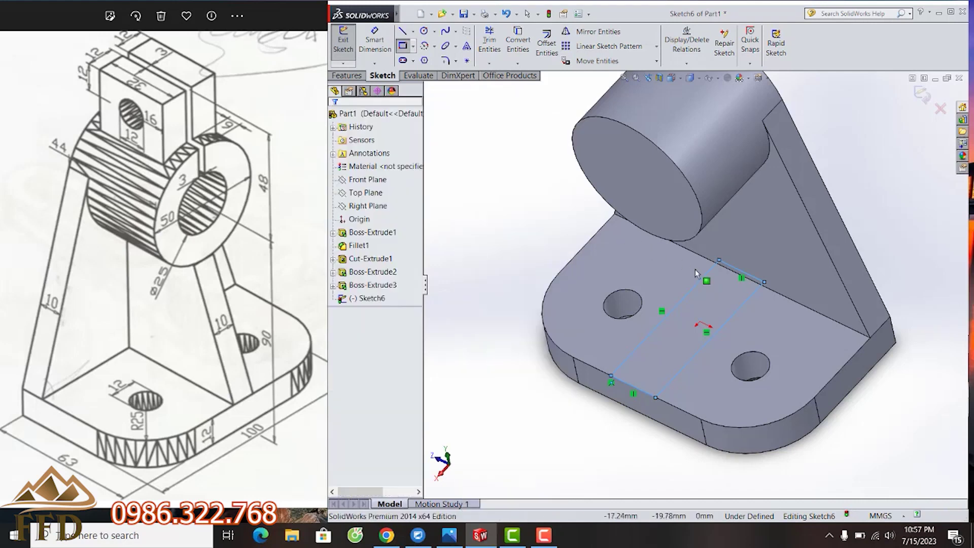
Step: Make the rectangle's short sides collinear with the plate's back and front edges
click(742, 276)
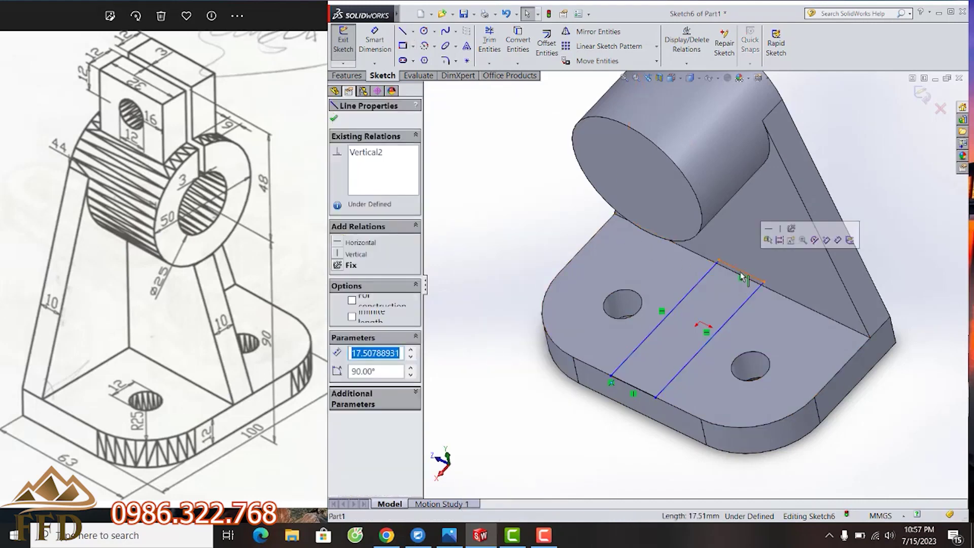
ctrl+click(772, 296)
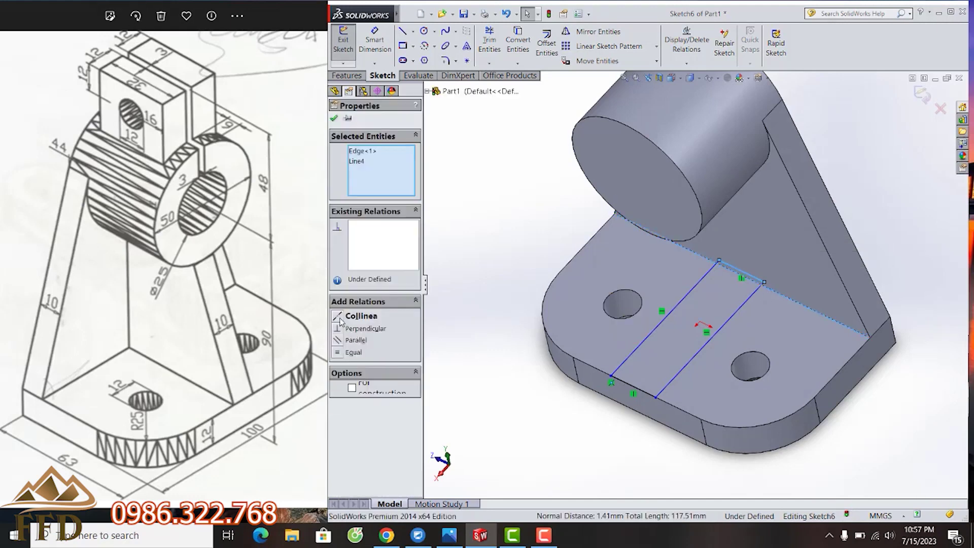
click(340, 318)
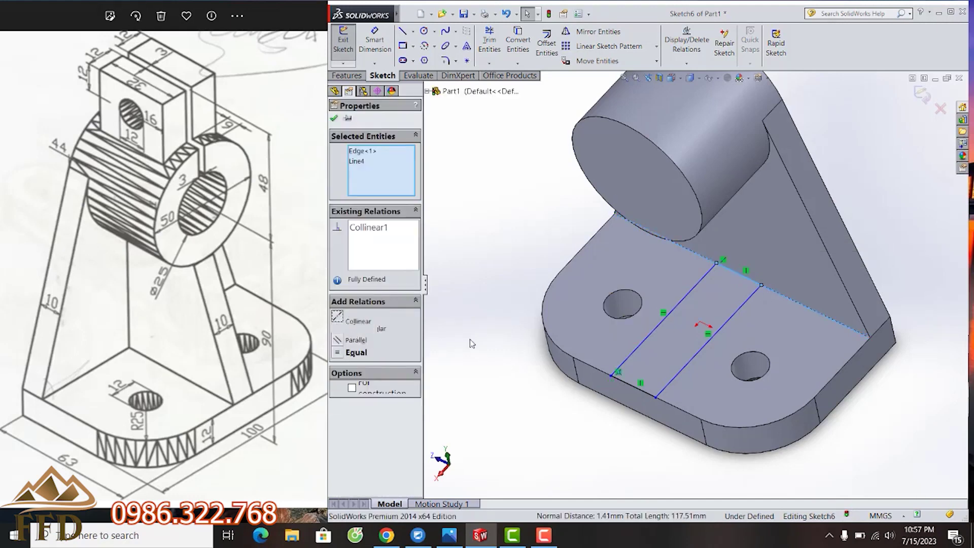
click(629, 388)
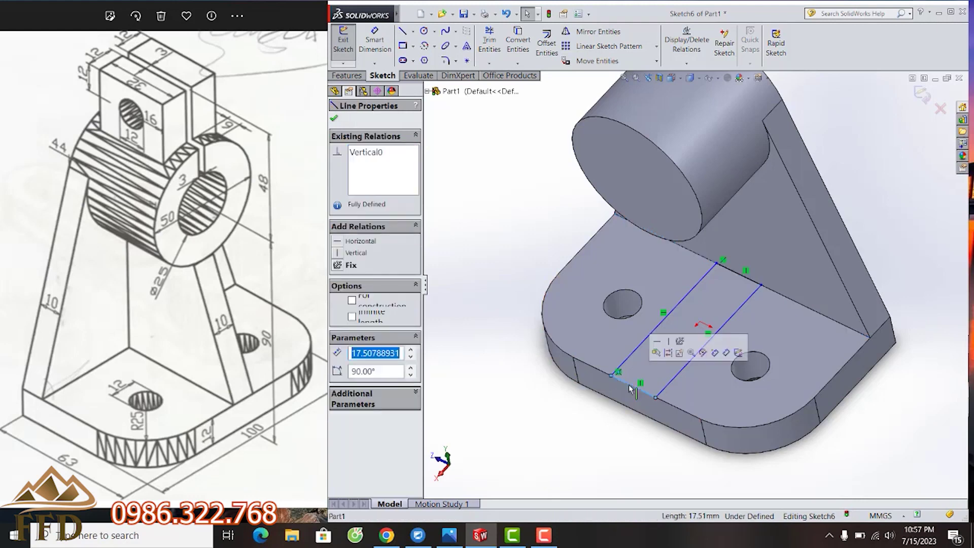
ctrl+click(666, 404)
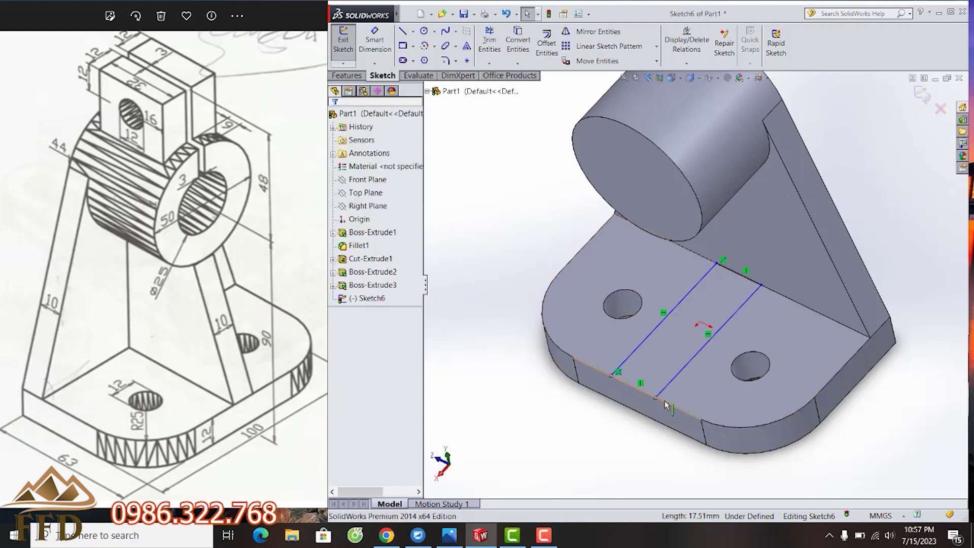
click(339, 317)
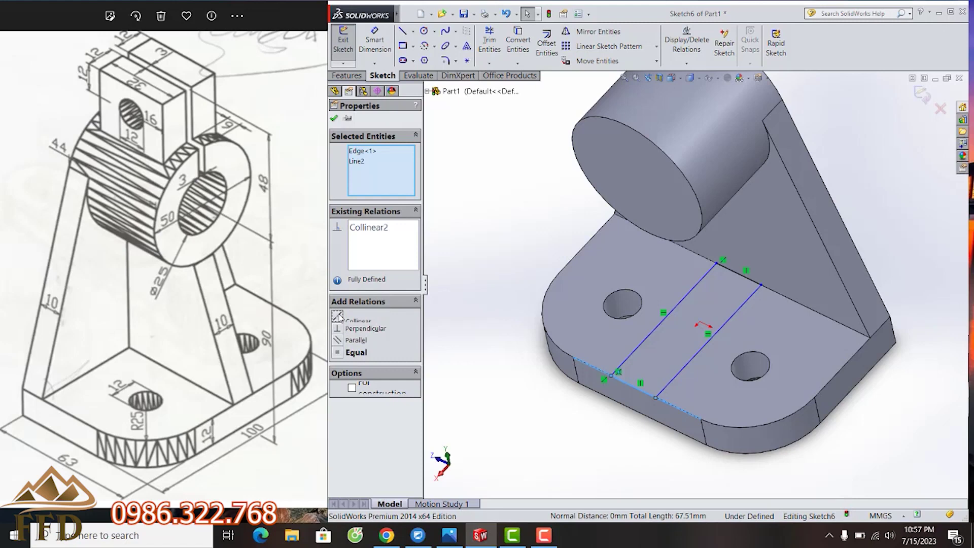
Step: Dimension the rectangle 10 mm wide and 45 mm from the plate's right end
click(381, 48)
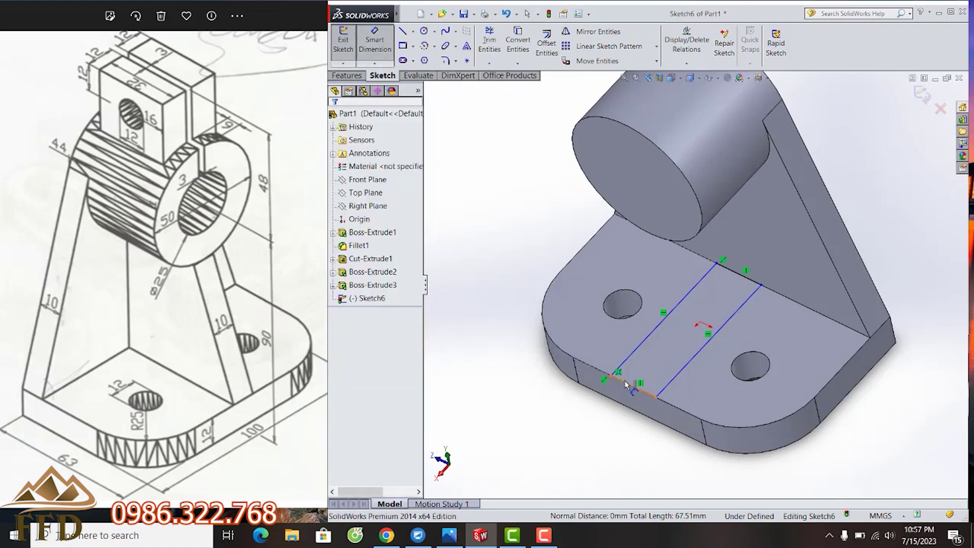
click(626, 381)
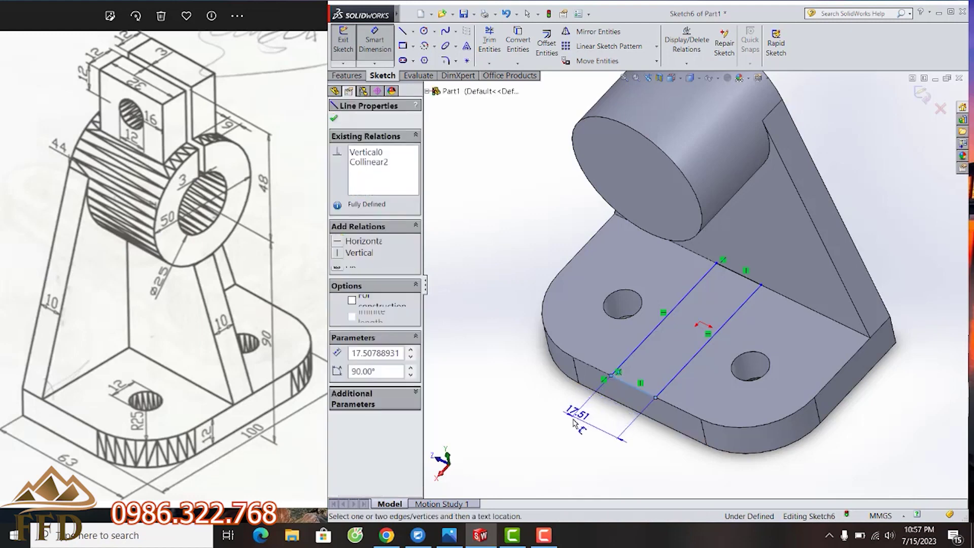
click(575, 422)
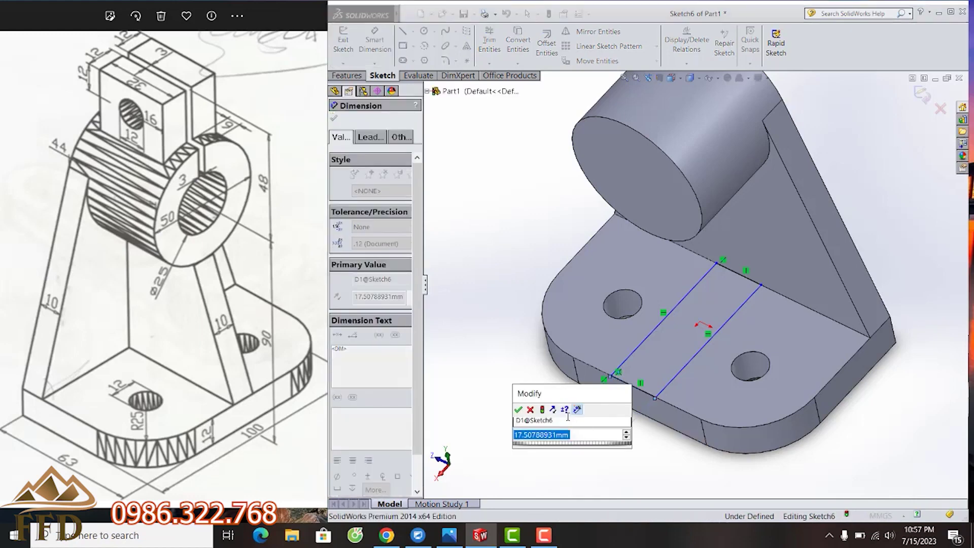
text(1)
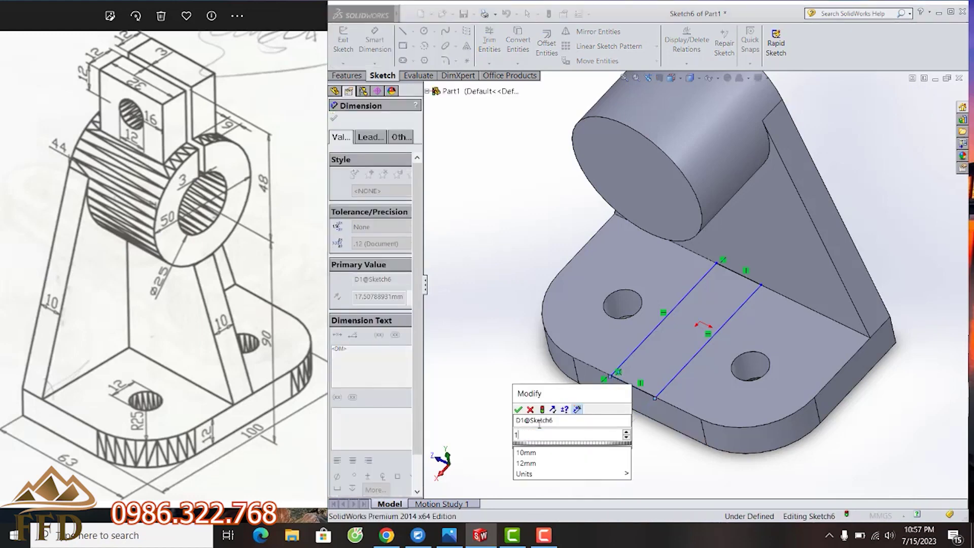
text(0)
key(Return)
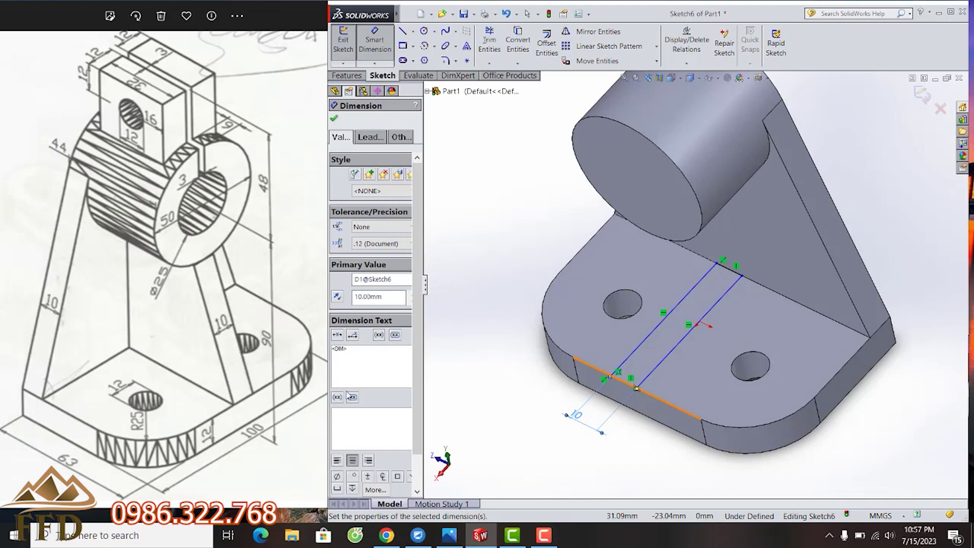
click(669, 364)
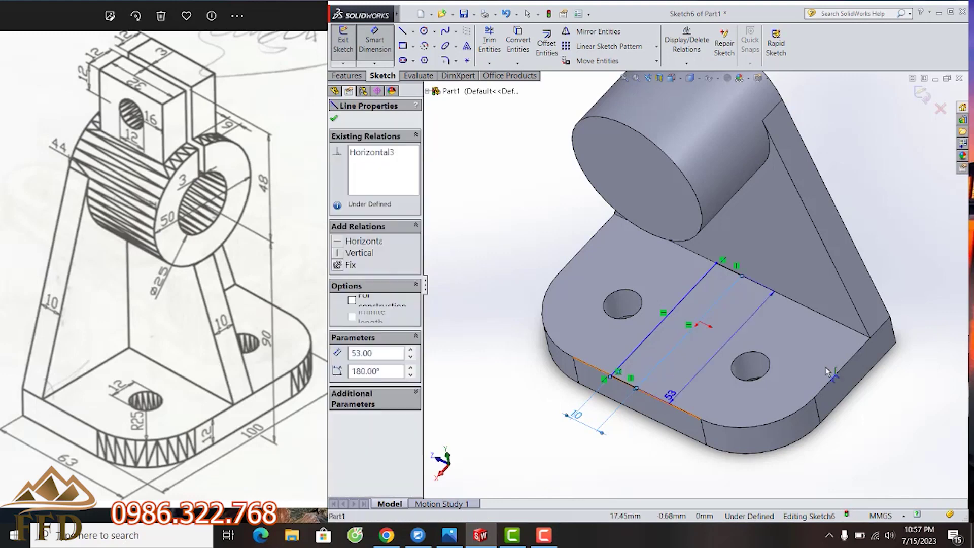
click(835, 375)
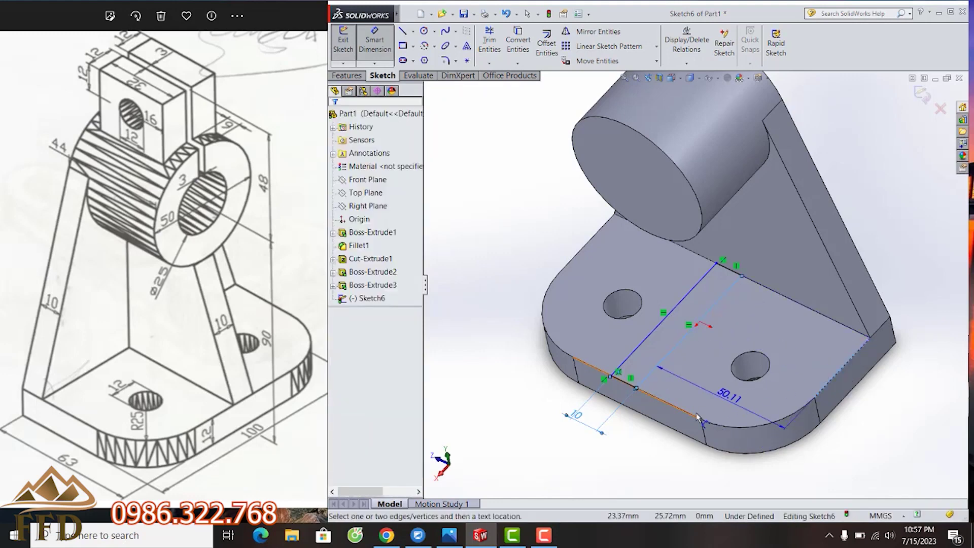
click(652, 454)
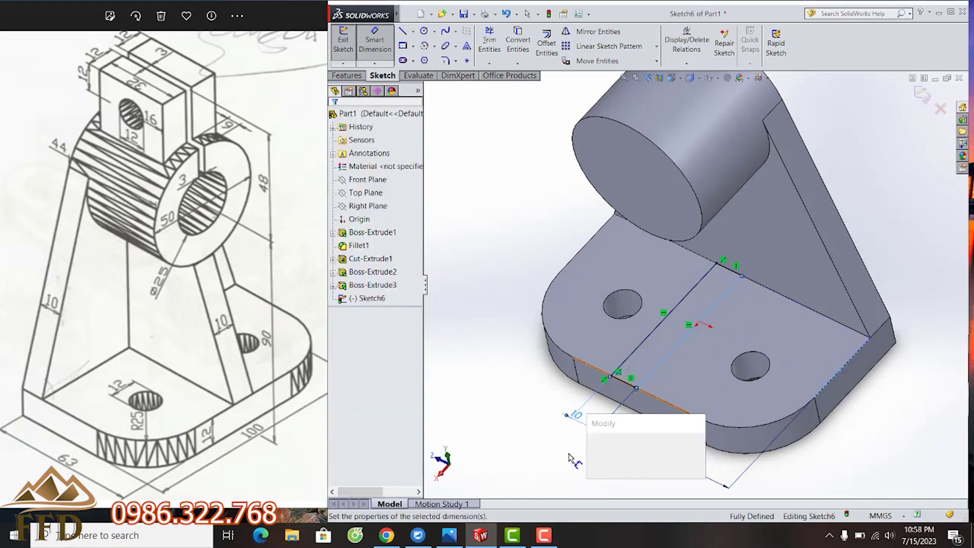
text(45)
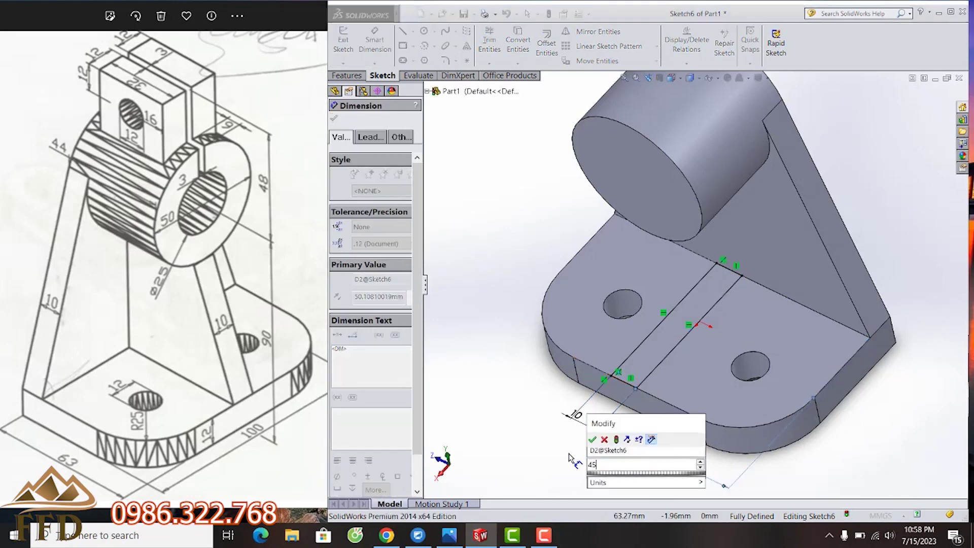
key(Return)
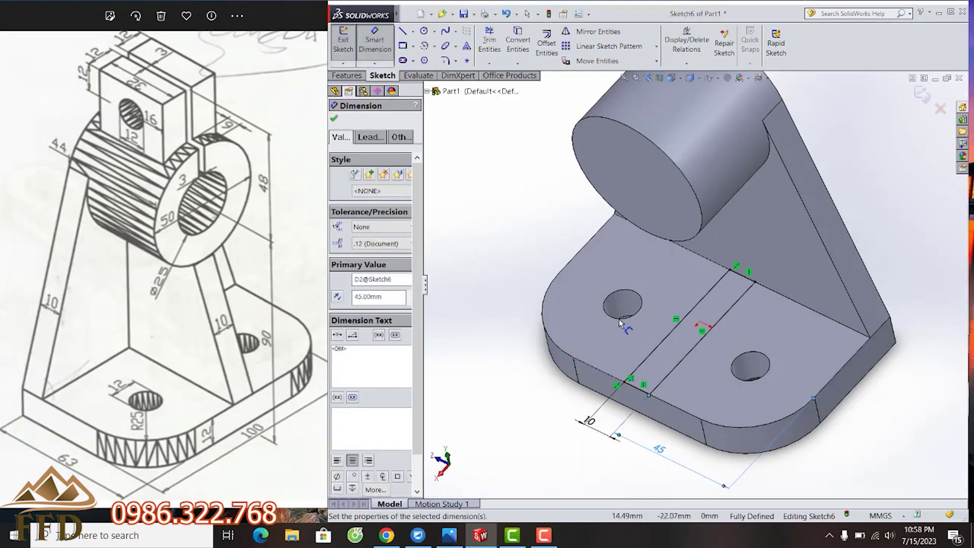
middle_drag(619, 318, 637, 281)
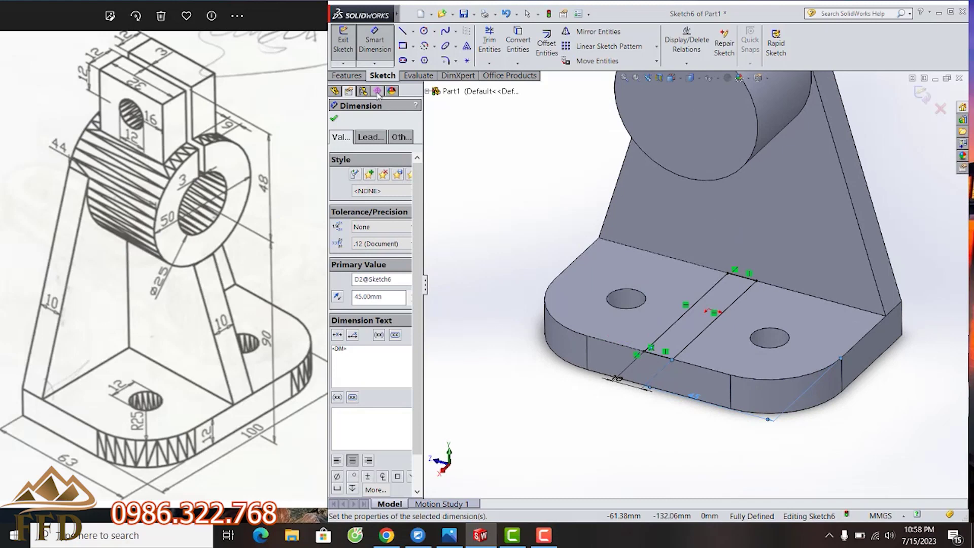
Step: Extrude the strip Up To Surface at the cylinder face, creating the rib Boss-Extrude4
click(347, 75)
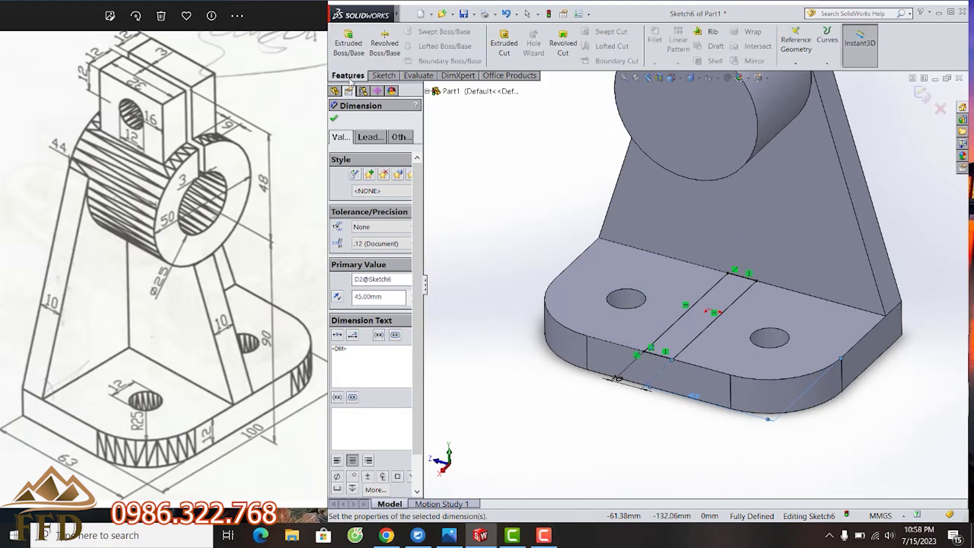
click(355, 49)
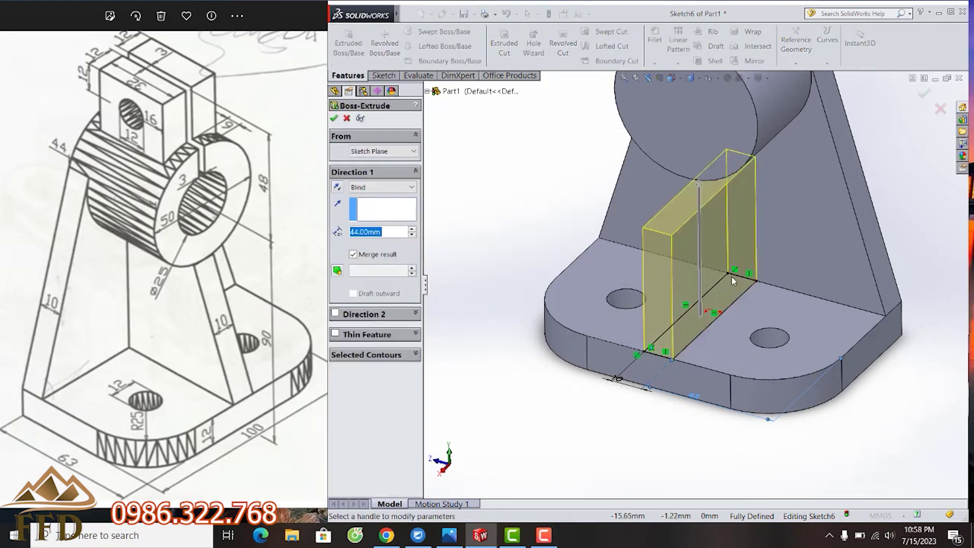
mouse_move(744, 266)
middle_down()
mouse_move(742, 210)
mouse_move(712, 200)
middle_up()
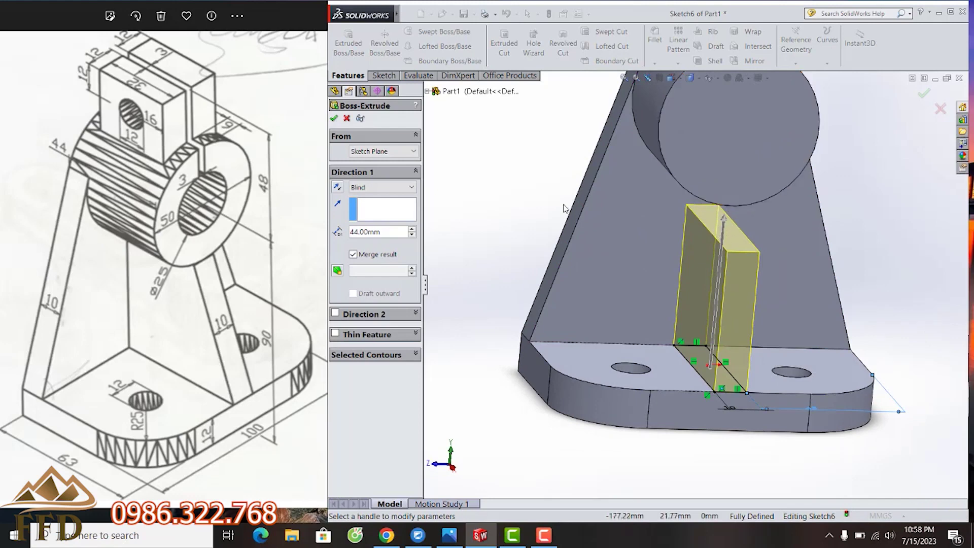
click(411, 187)
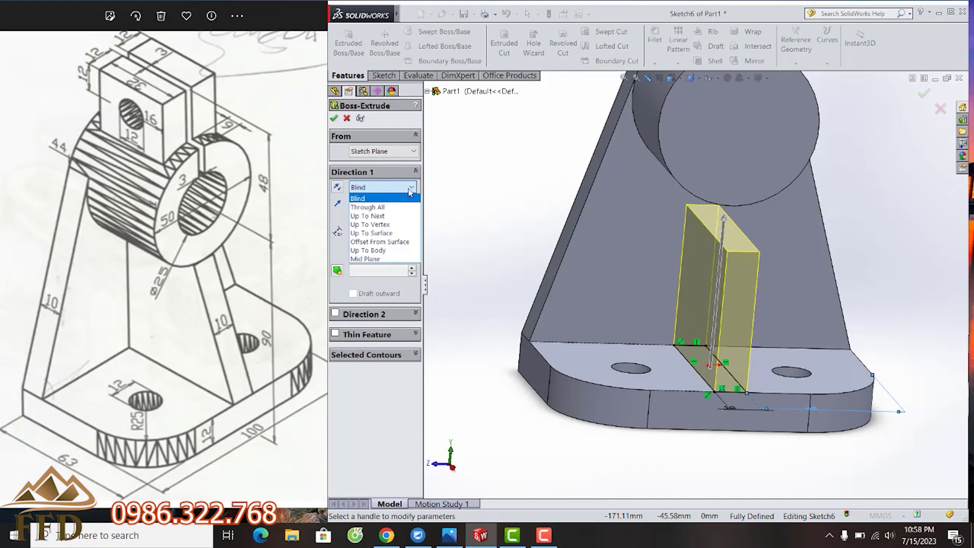
click(368, 233)
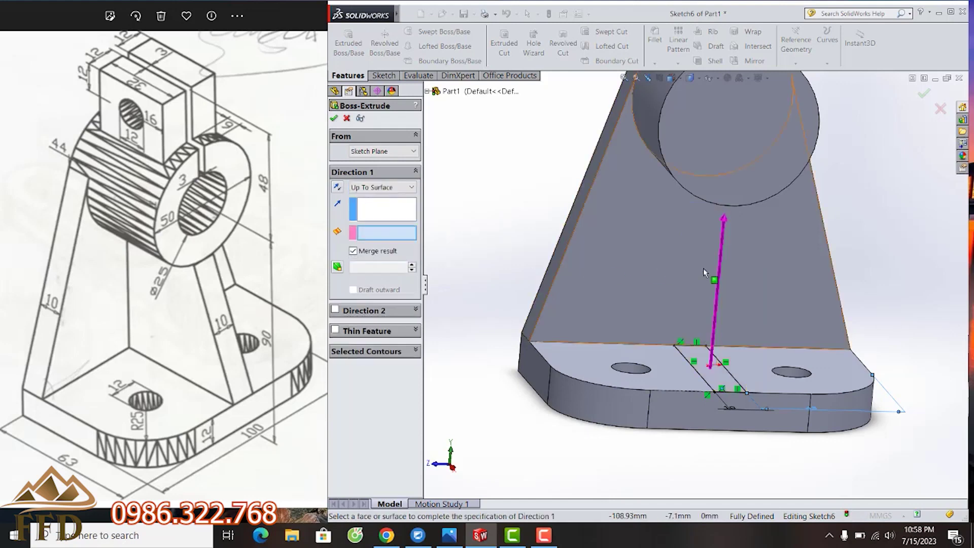
middle_drag(752, 295, 689, 240)
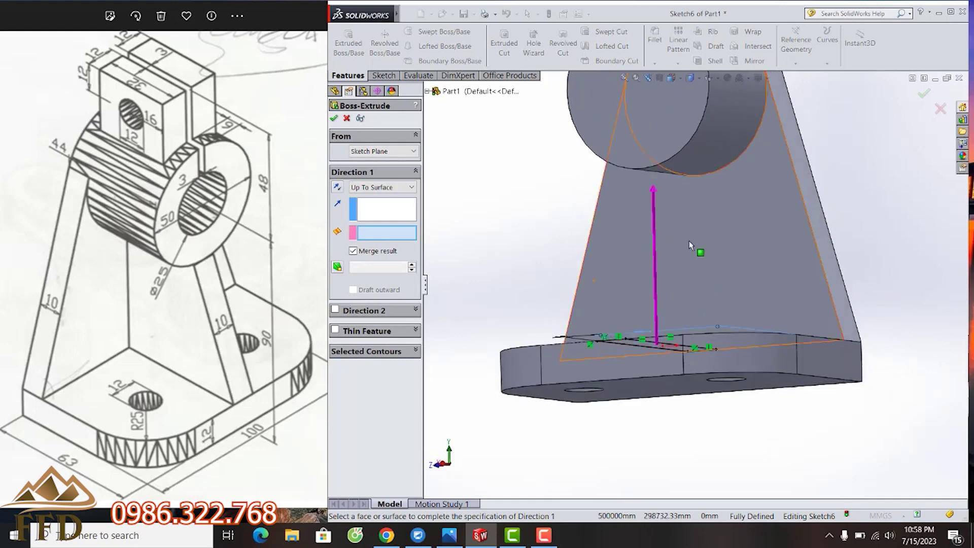
click(701, 167)
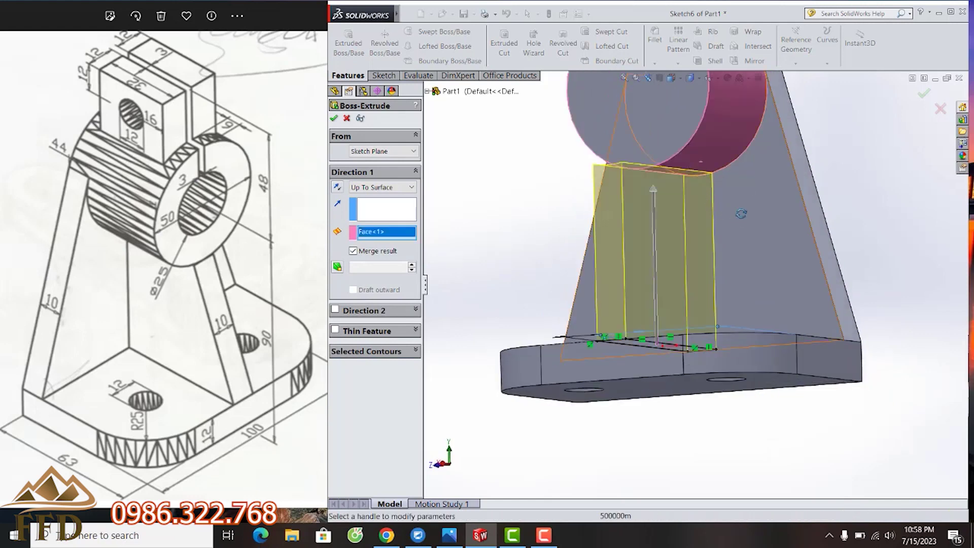
middle_drag(700, 185, 763, 227)
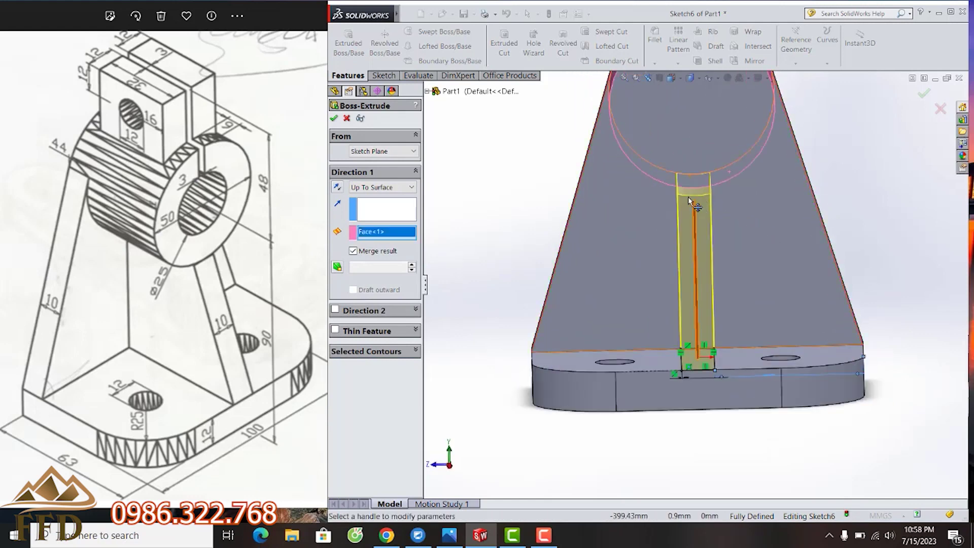
middle_drag(680, 196, 759, 218)
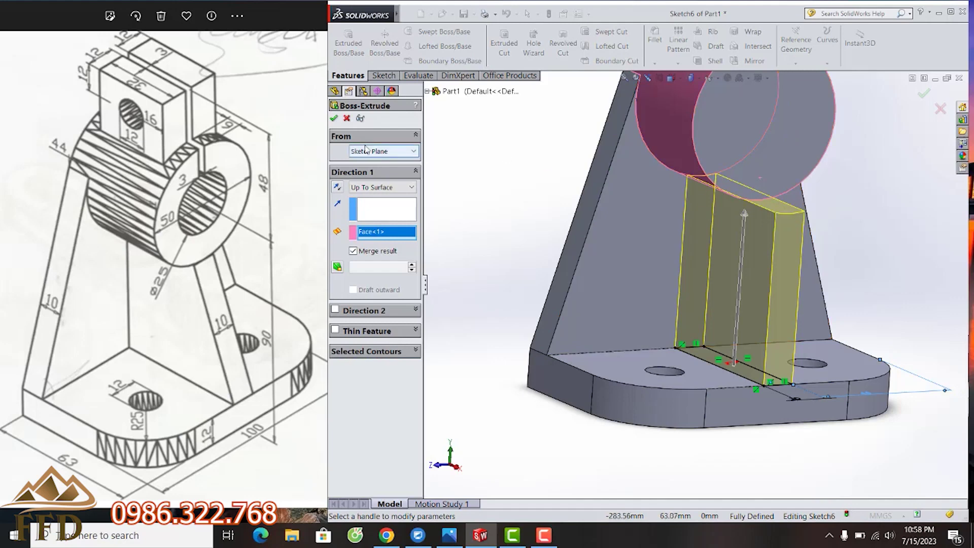
click(335, 119)
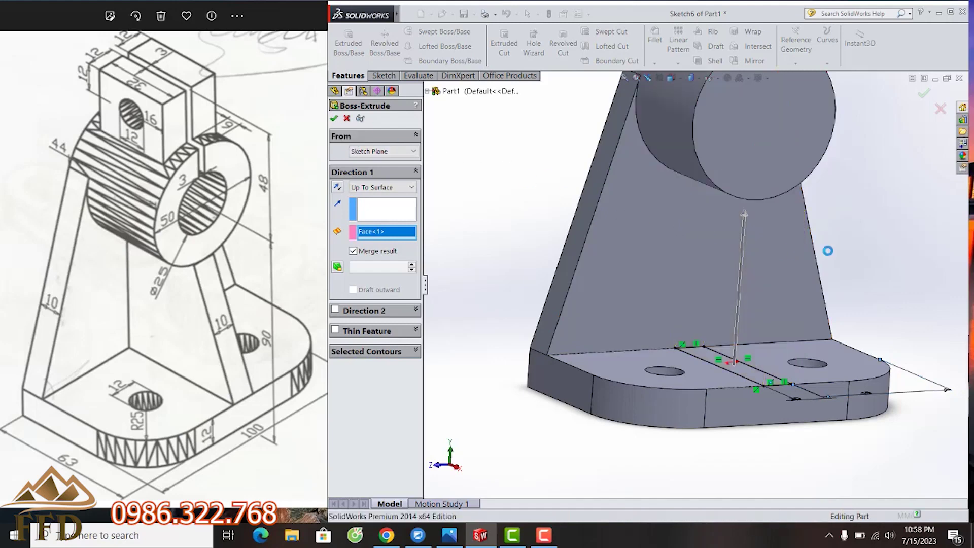
middle_drag(762, 302, 737, 237)
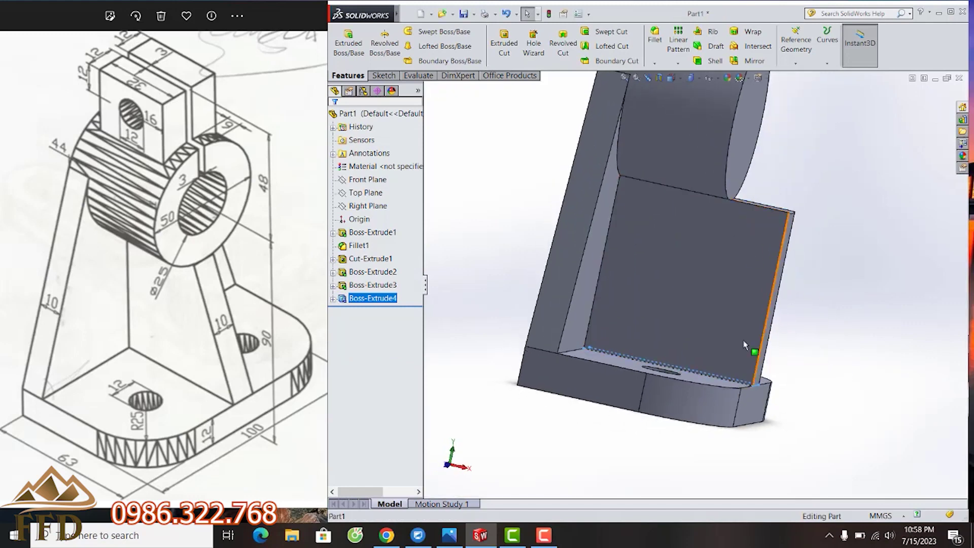
Step: On the rib's side face, sketch a closed triangle from the top corner to the outer bottom corner
click(743, 296)
click(710, 253)
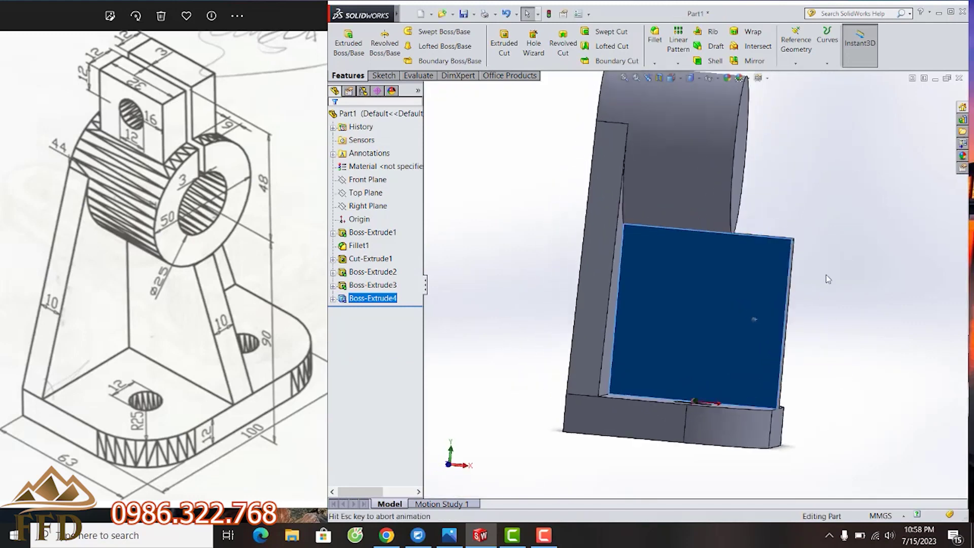
click(383, 75)
click(402, 31)
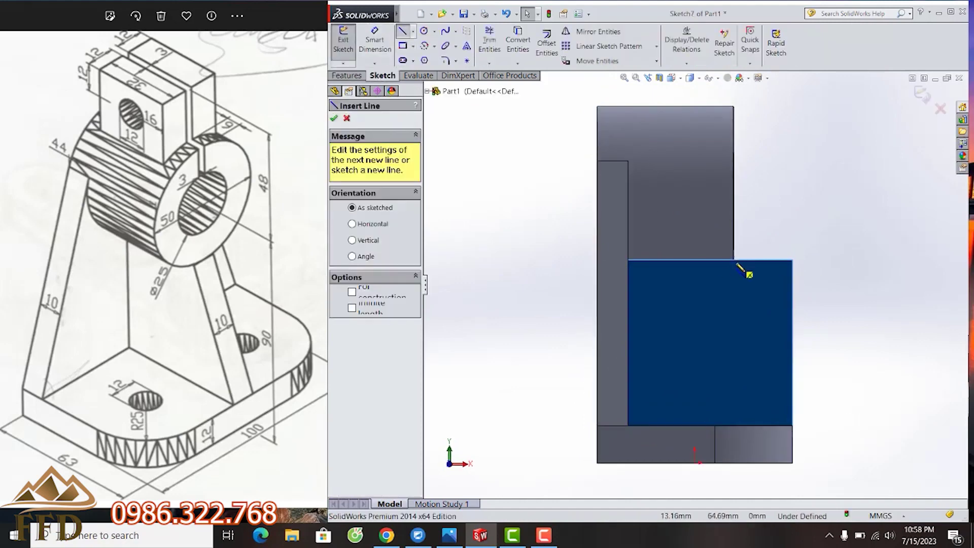
click(734, 261)
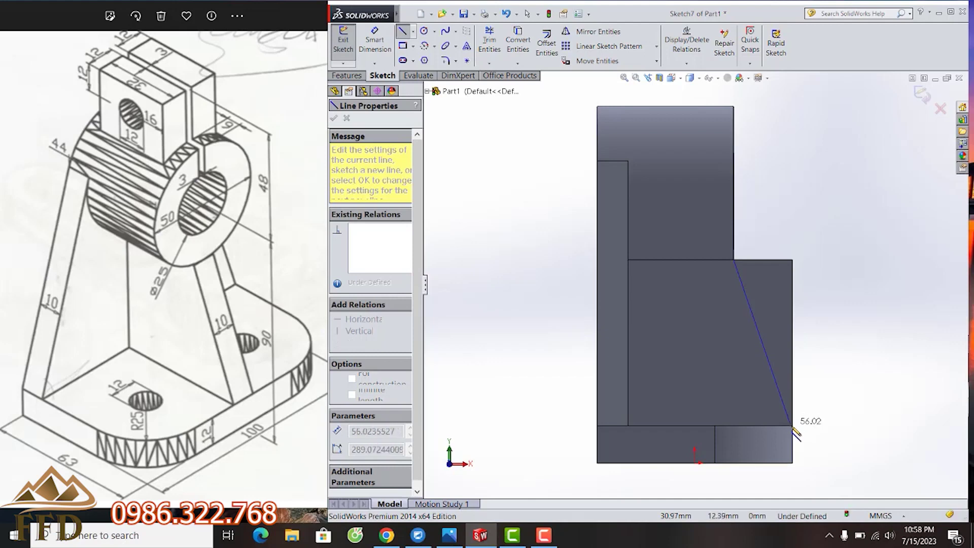
click(793, 426)
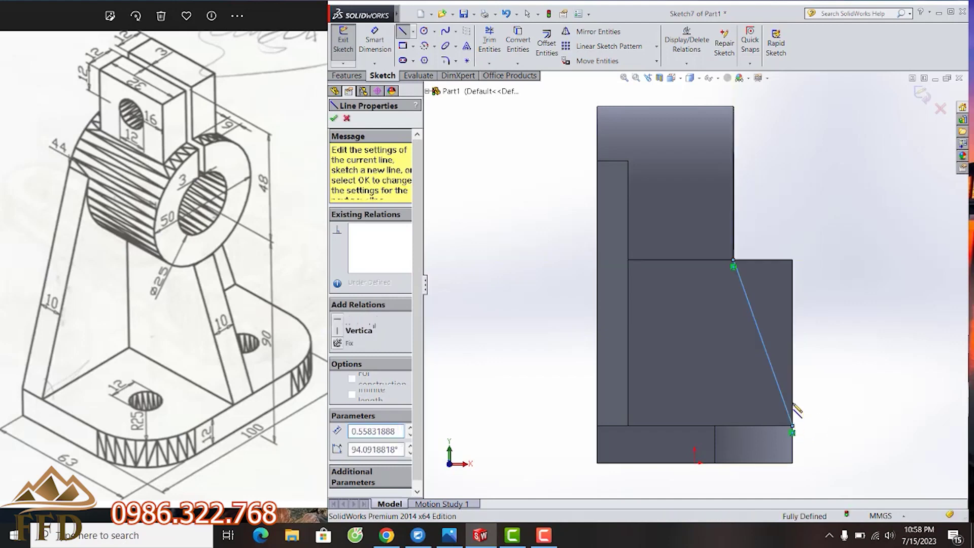
click(792, 261)
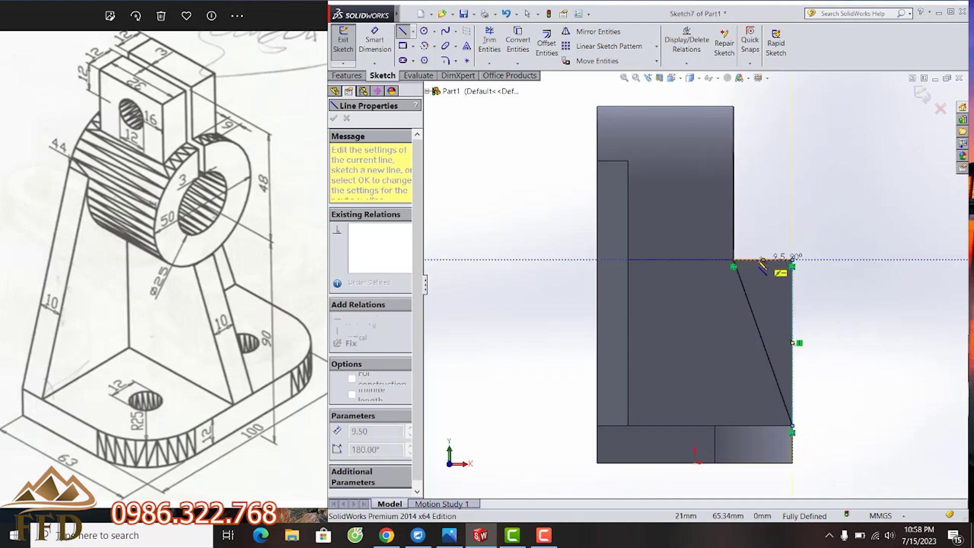
click(734, 261)
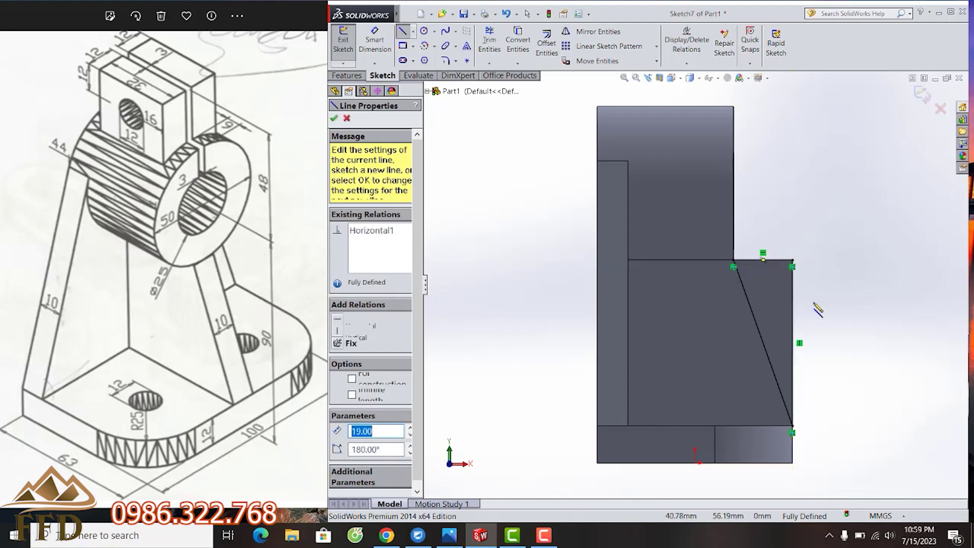
key(ctrl+7)
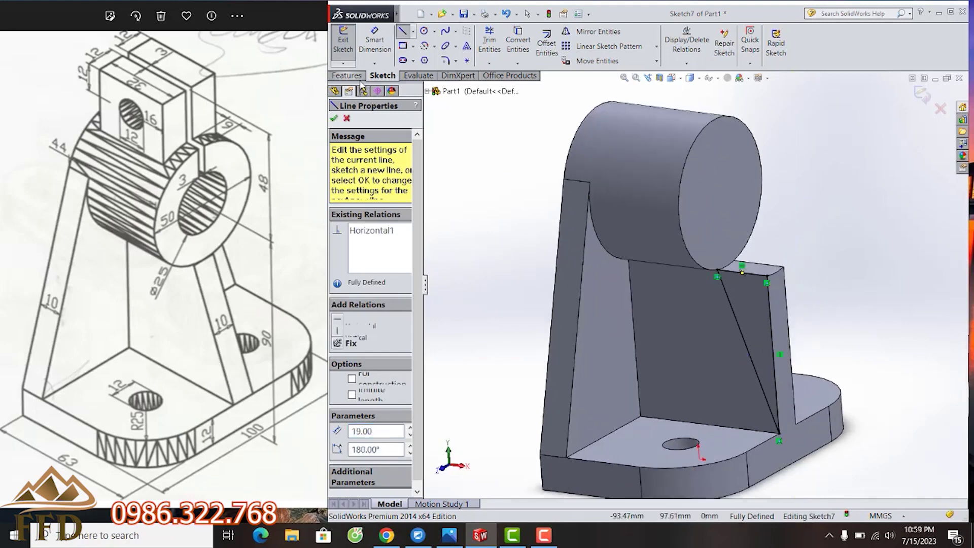
click(357, 76)
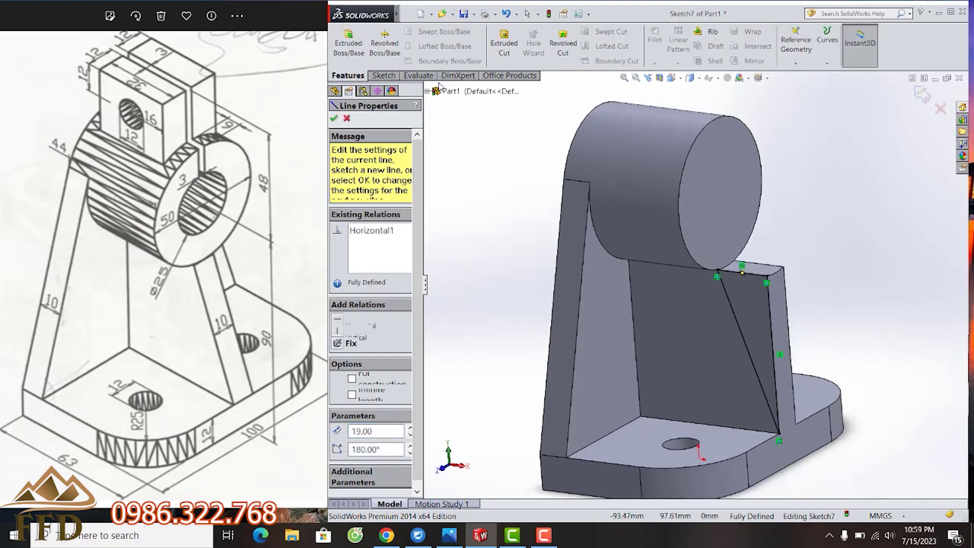
Step: Cut away the triangle with a 44 mm Blind extruded cut (Cut-Extrude2)
click(511, 44)
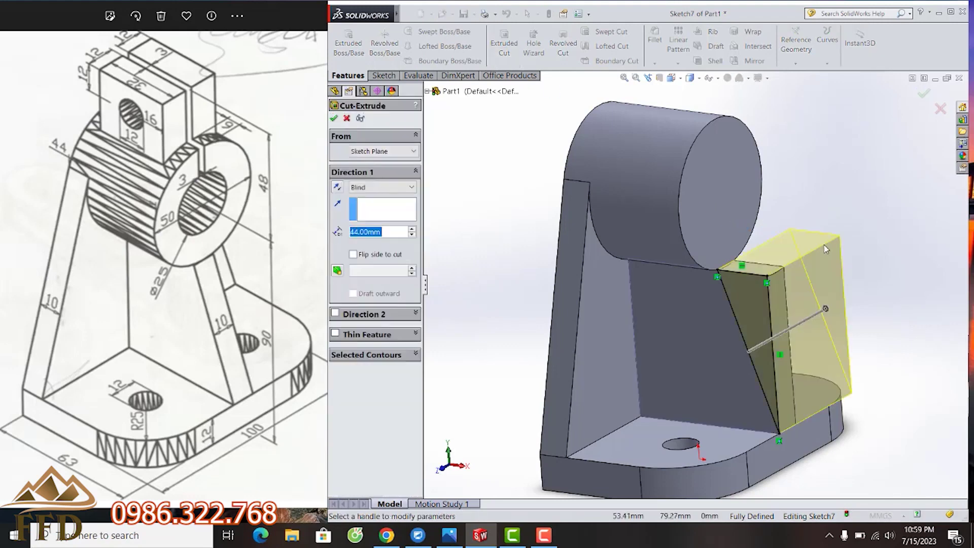
click(334, 119)
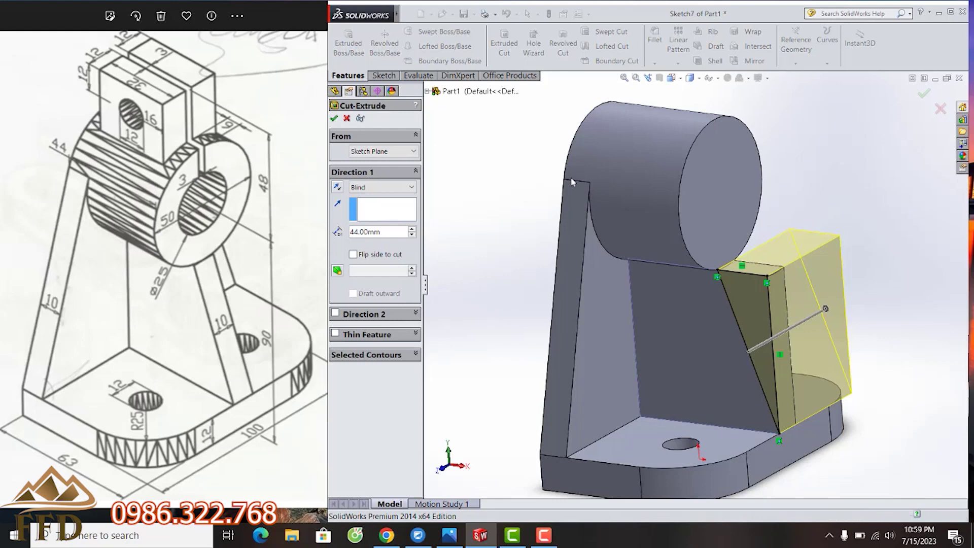
mouse_move(779, 250)
middle_down()
mouse_move(796, 296)
mouse_move(817, 308)
middle_up()
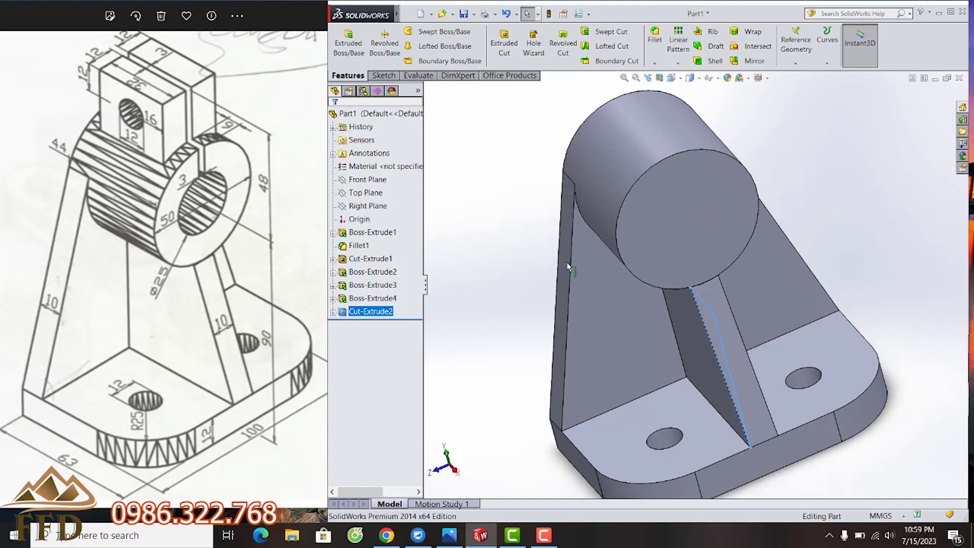
click(735, 231)
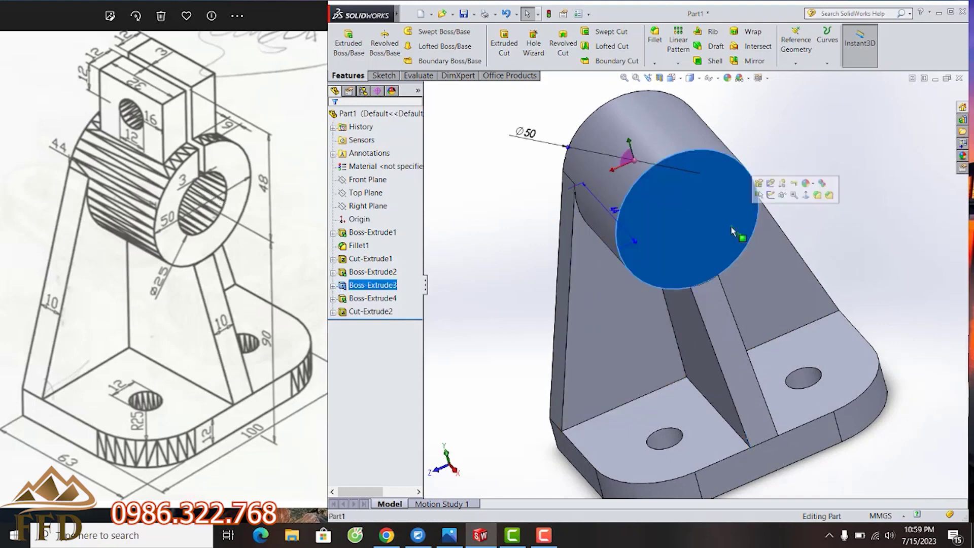
Step: Sketch a circle centred on the cylinder's front face, dimensioned 25 mm diameter
click(805, 195)
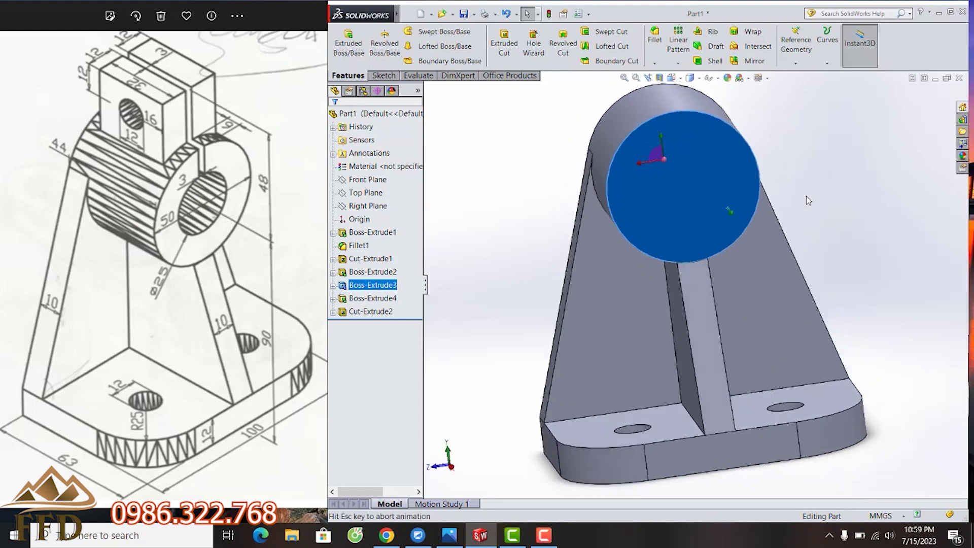
click(379, 76)
click(424, 31)
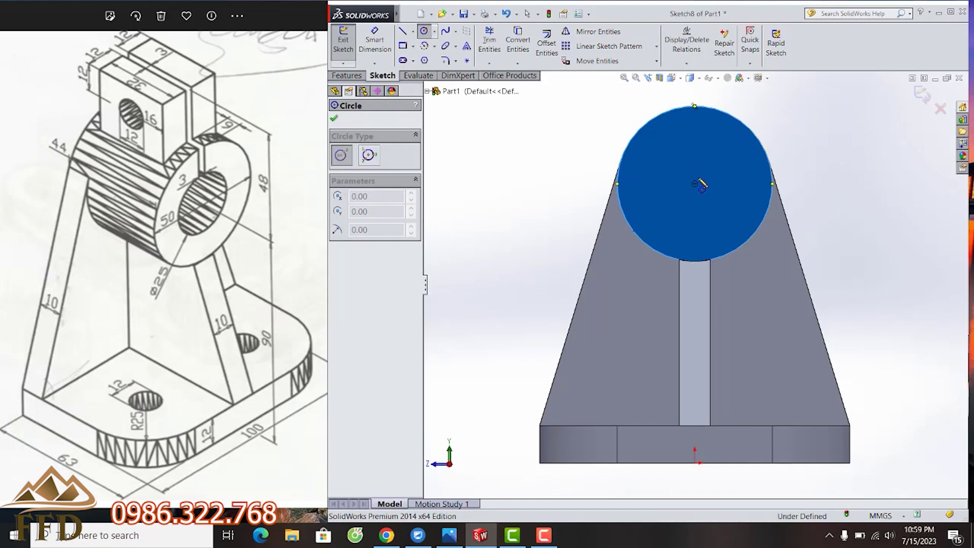
drag(695, 185, 718, 216)
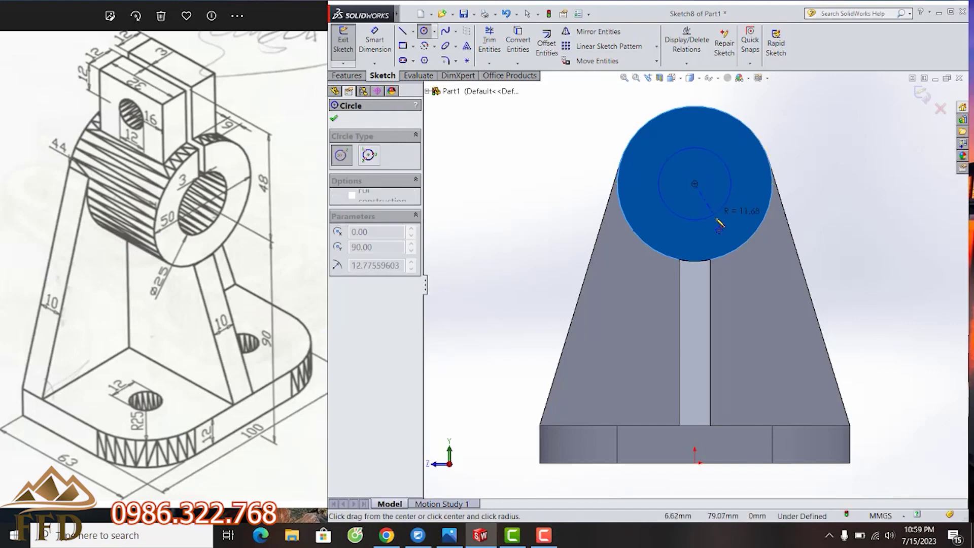
click(375, 40)
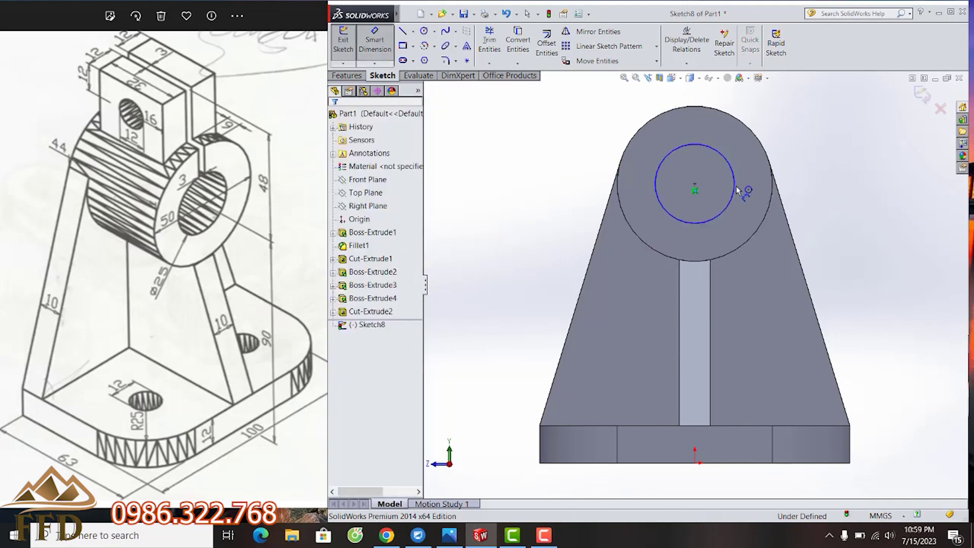
click(732, 168)
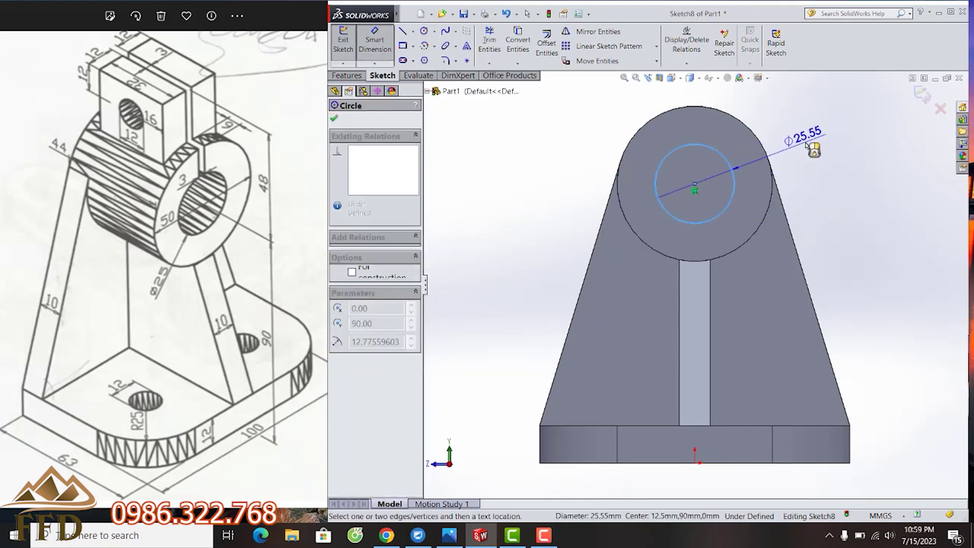
click(816, 167)
text(25)
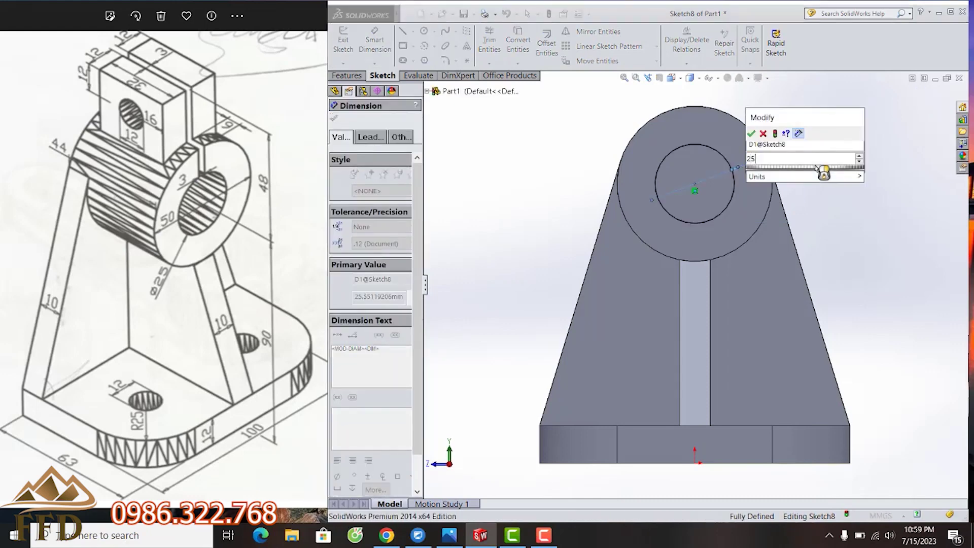
key(Return)
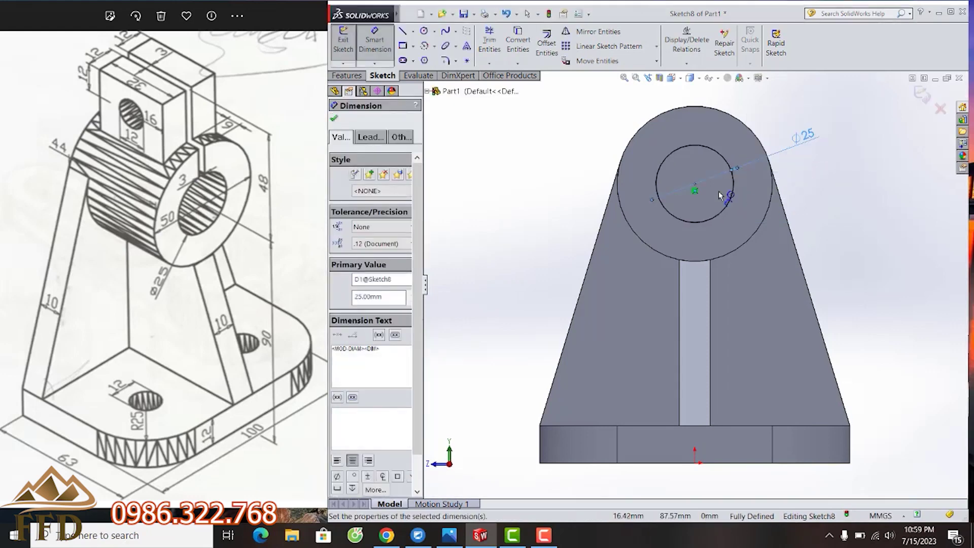
middle_drag(710, 196, 770, 231)
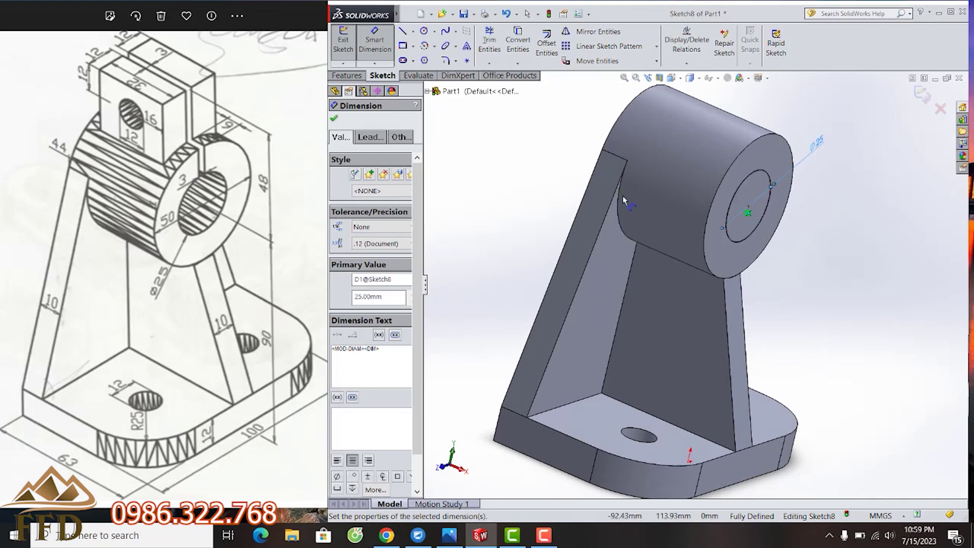
Step: Cut the Ø25 circle Through All to bore the boss, then inspect the hole
click(354, 77)
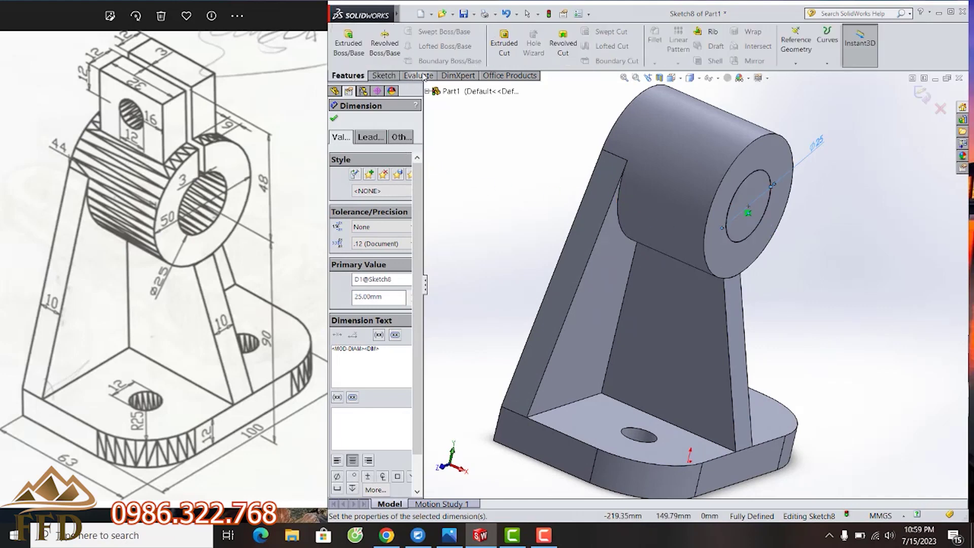
click(504, 45)
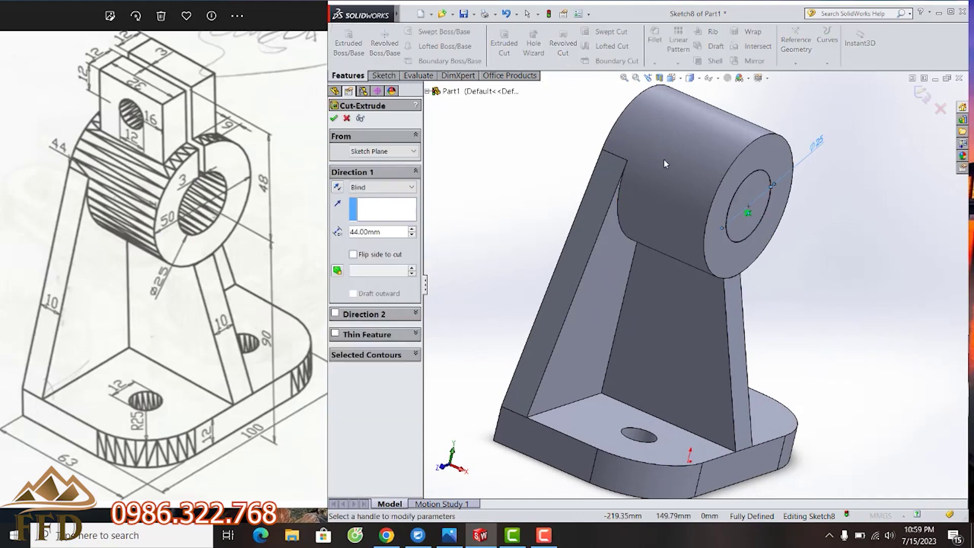
click(411, 187)
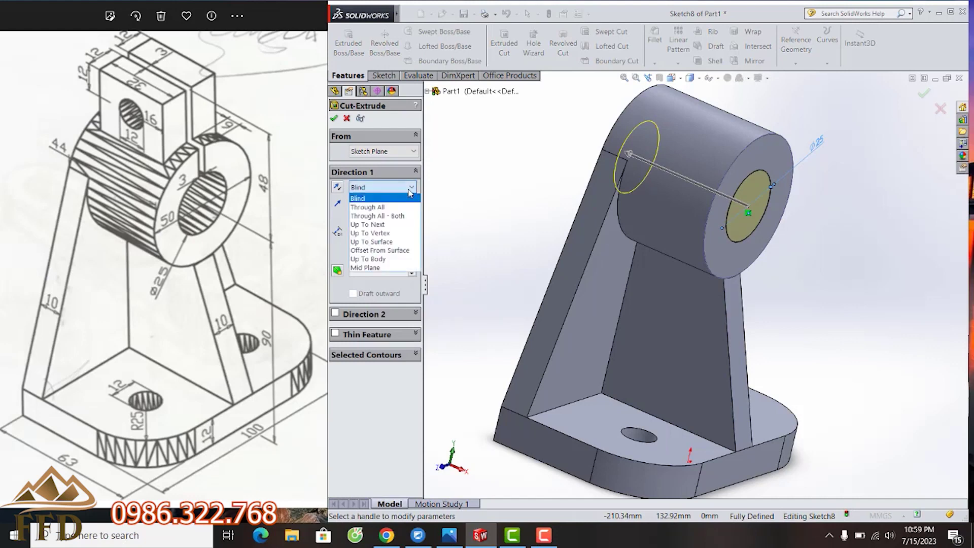
click(388, 210)
click(334, 118)
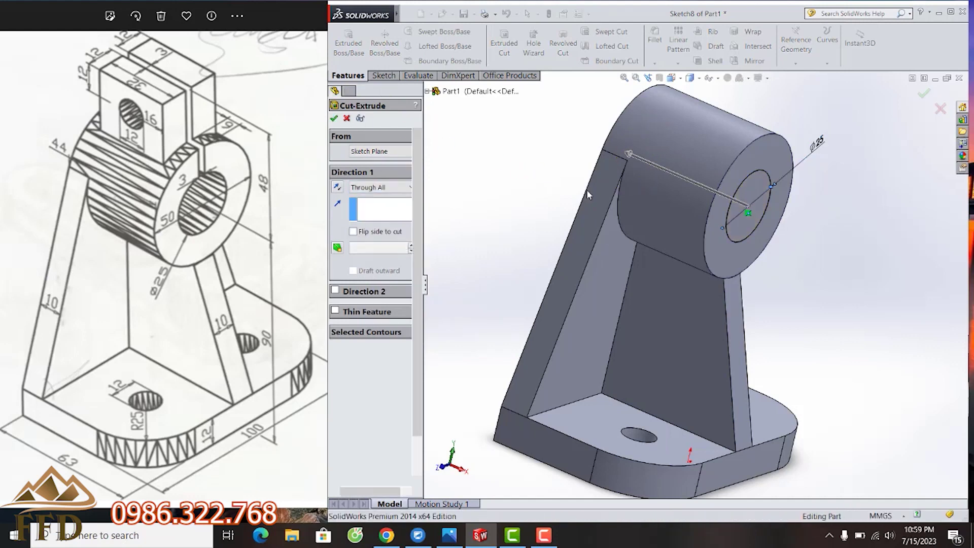
mouse_move(615, 246)
middle_down()
mouse_move(664, 261)
mouse_move(632, 280)
mouse_move(514, 264)
middle_up()
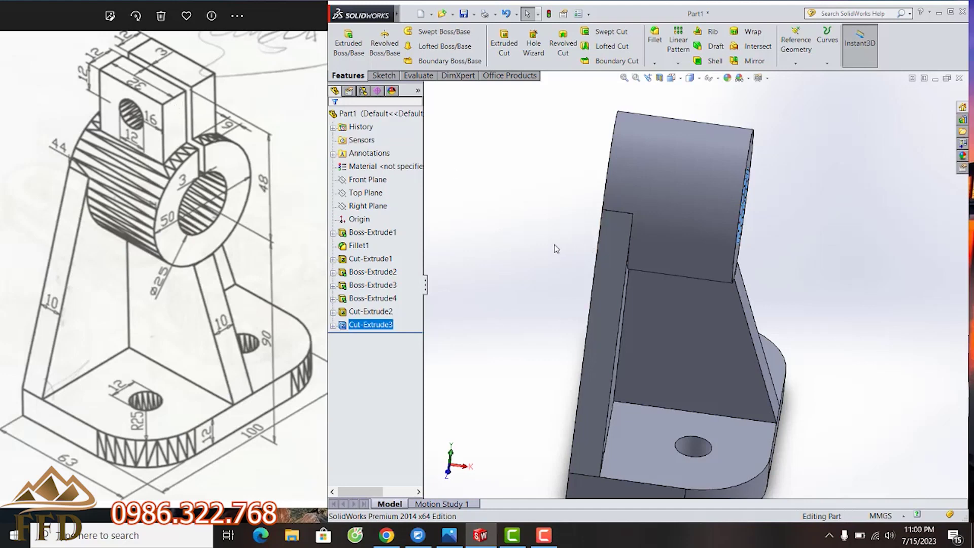
middle_drag(556, 248, 529, 243)
scroll(525, 245, up, 3)
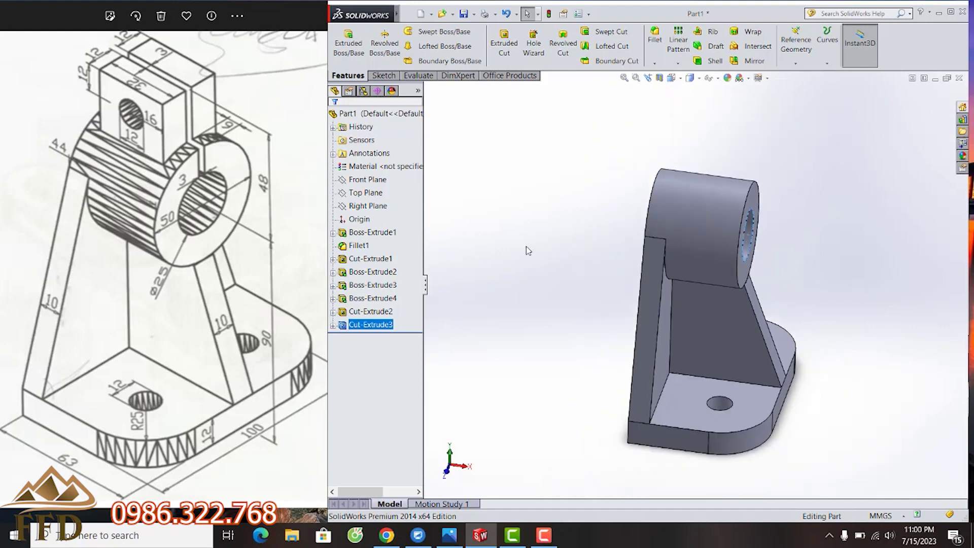
middle_drag(771, 348, 656, 250)
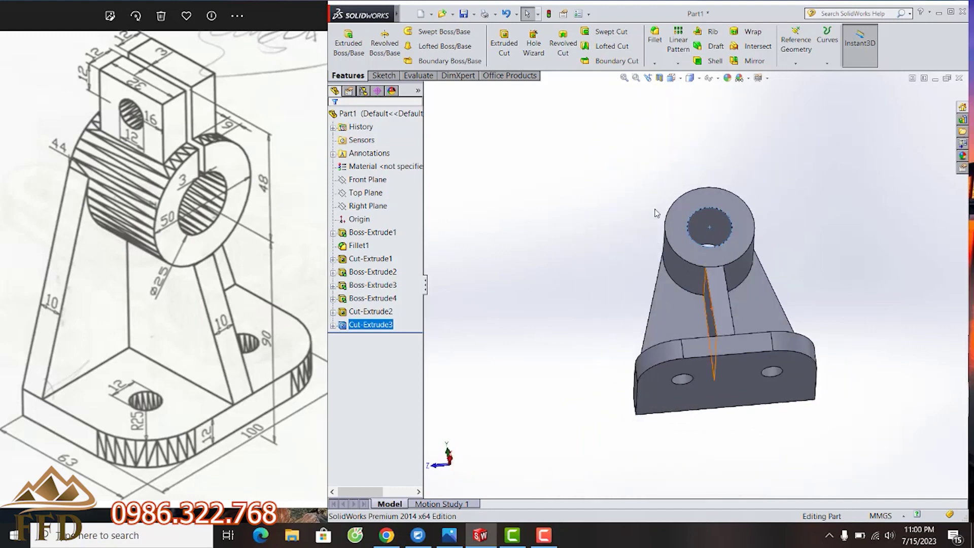
Step: Create Plane1 from the base front face, flipped and offset 138 mm
click(794, 64)
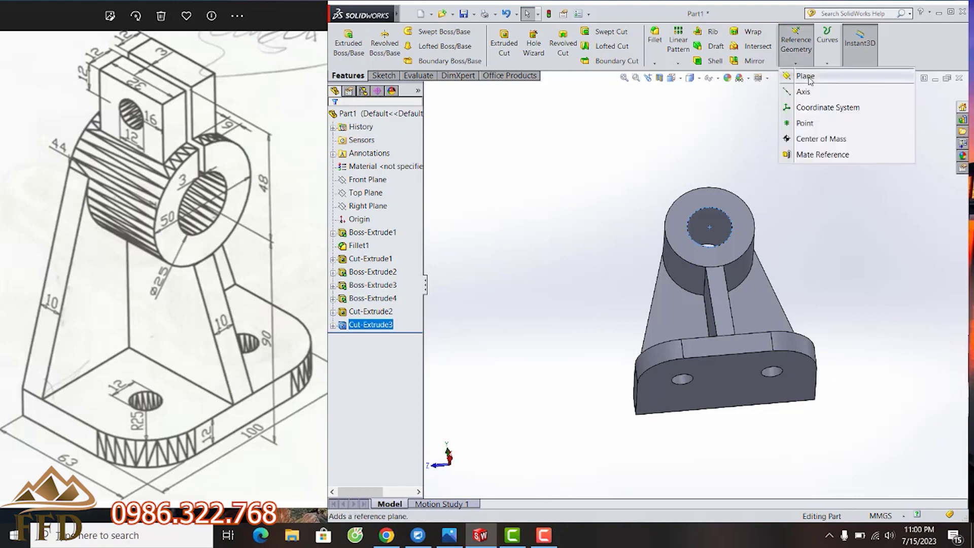
click(809, 80)
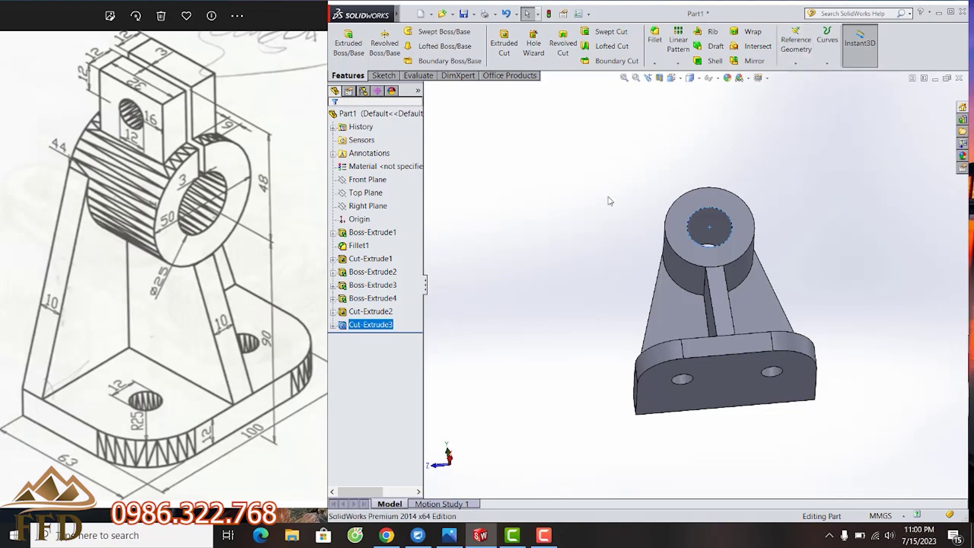
click(740, 383)
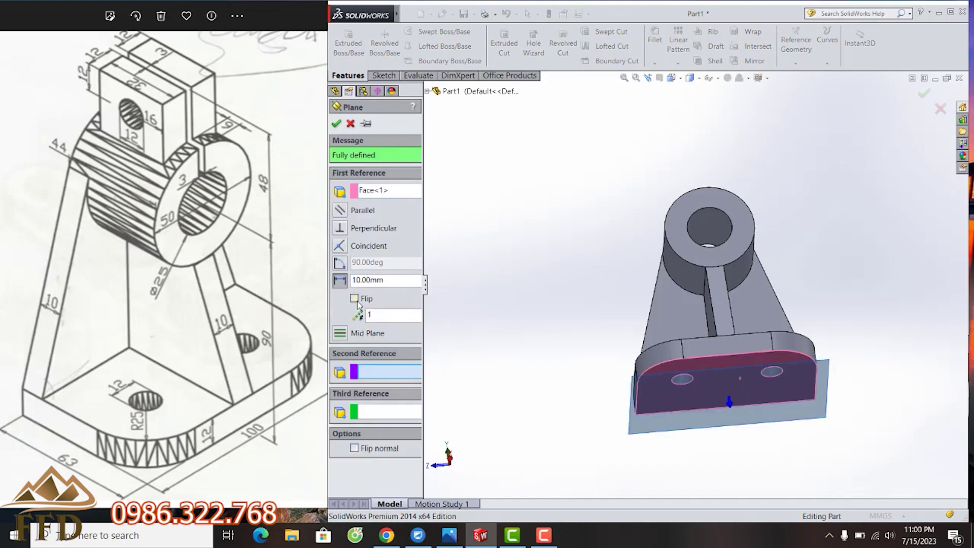
click(354, 298)
middle_drag(674, 274, 696, 357)
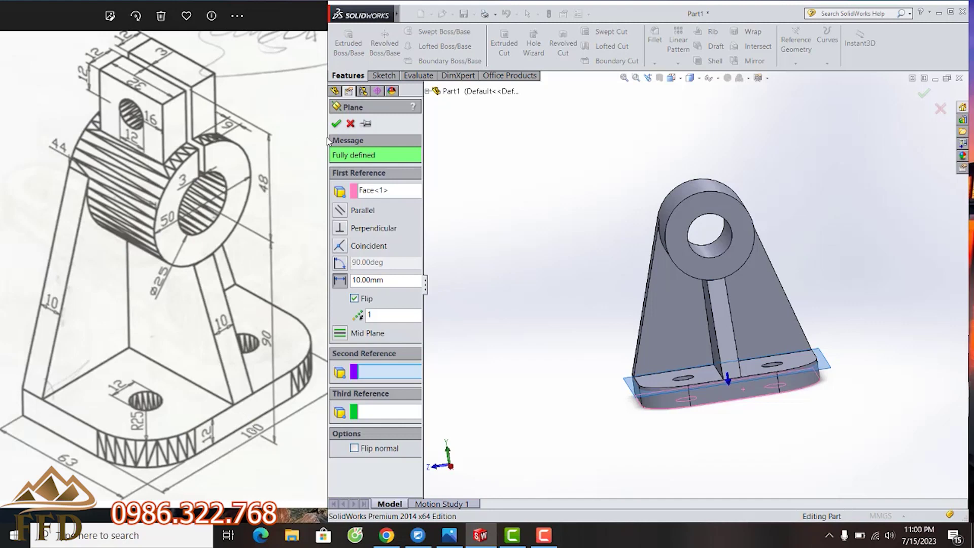
double_click(374, 280)
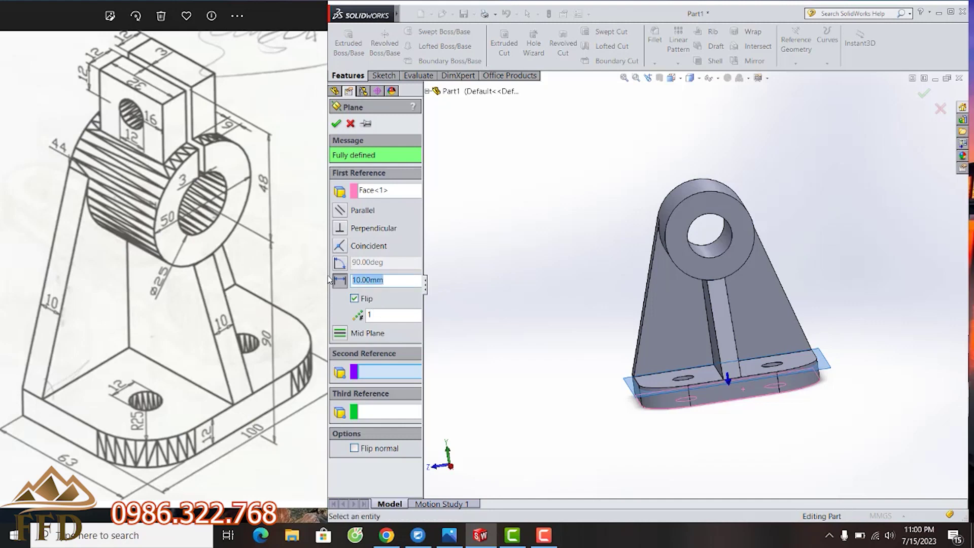
text(138)
key(Return)
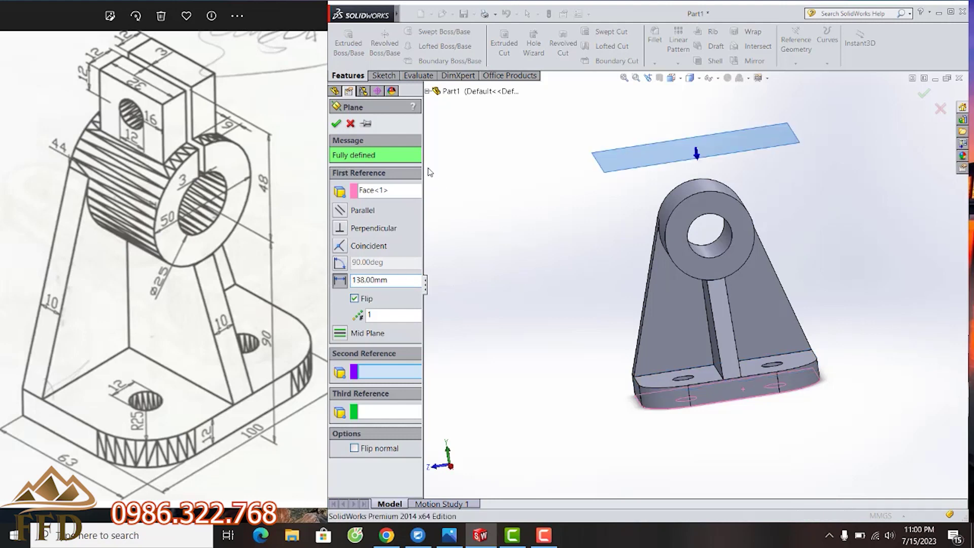
middle_drag(695, 213, 673, 256)
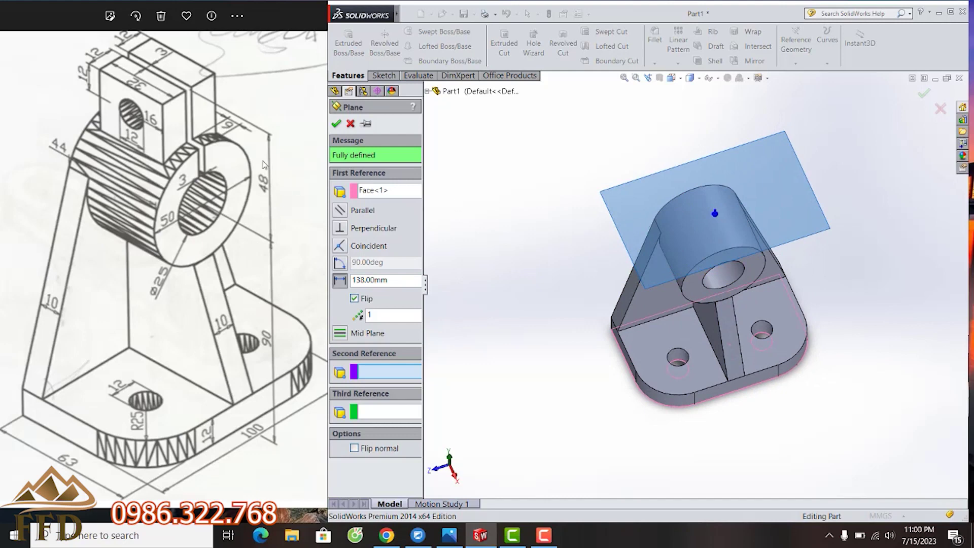
click(336, 123)
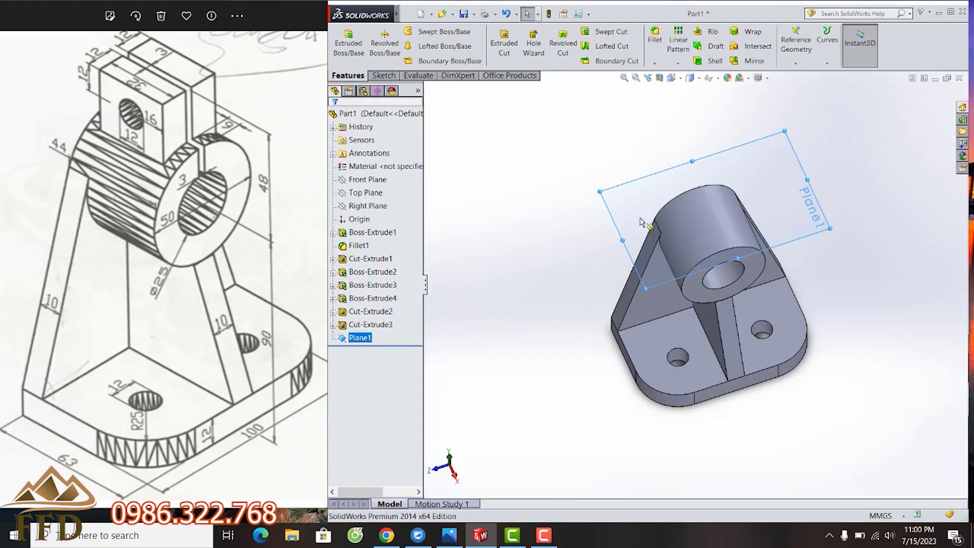
Step: View Plane1 face-on and draw a center rectangle centred at the origin
click(349, 344)
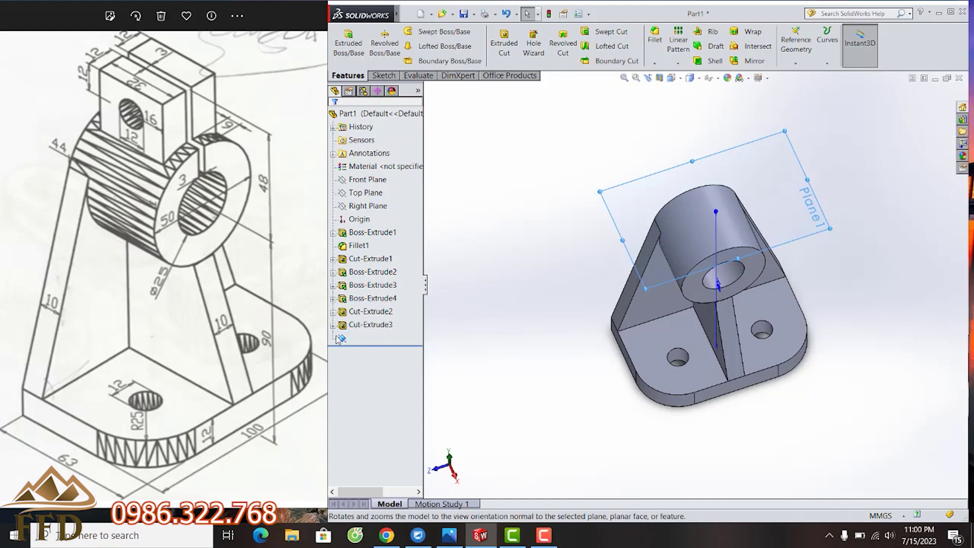
click(338, 339)
click(381, 325)
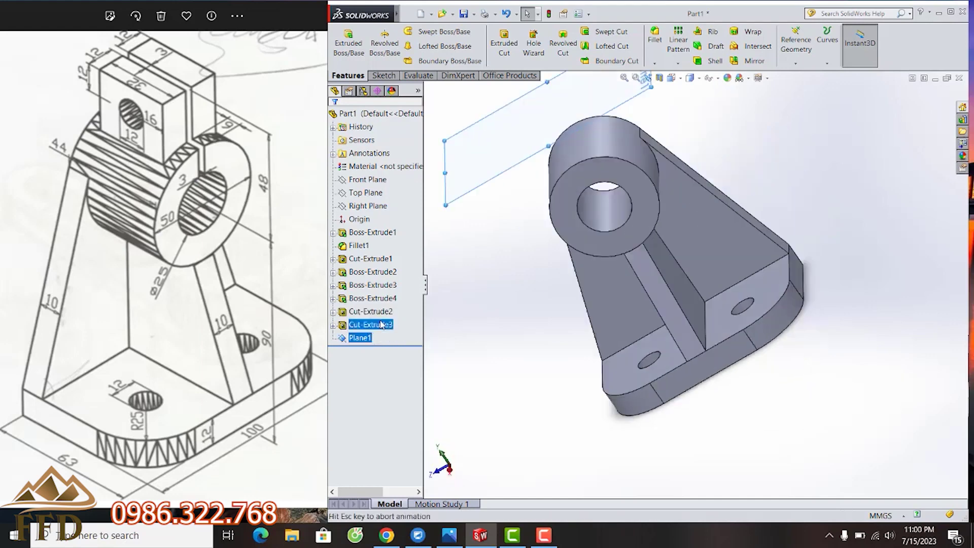
click(360, 339)
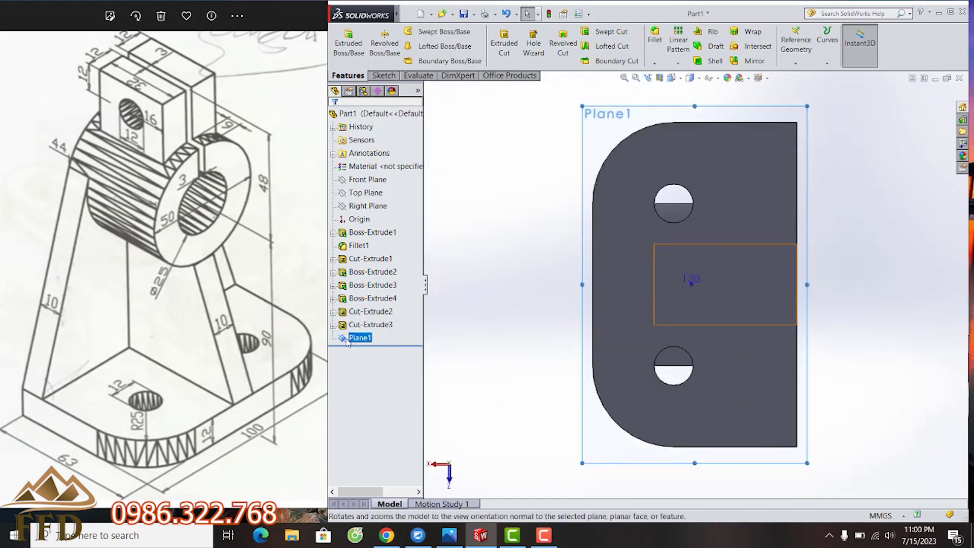
ctrl+click(389, 325)
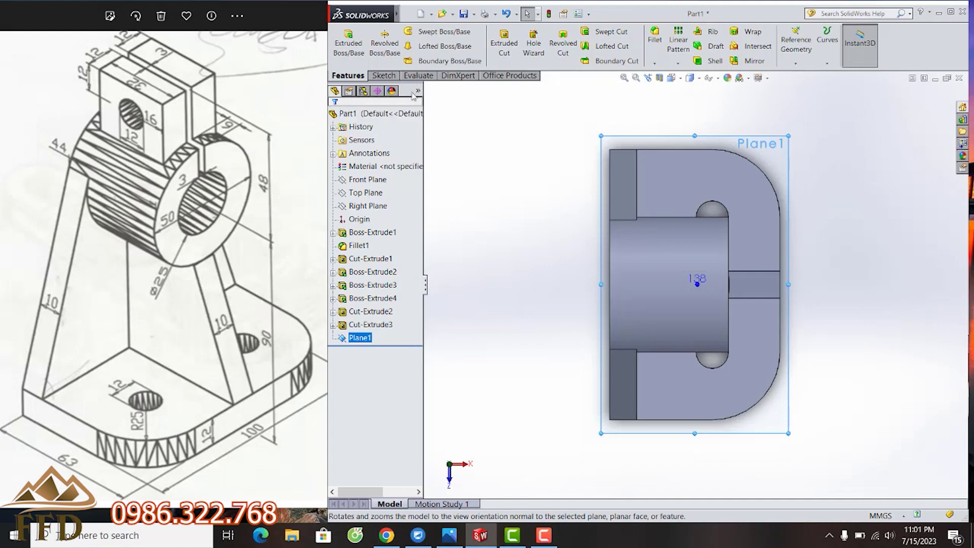
click(384, 75)
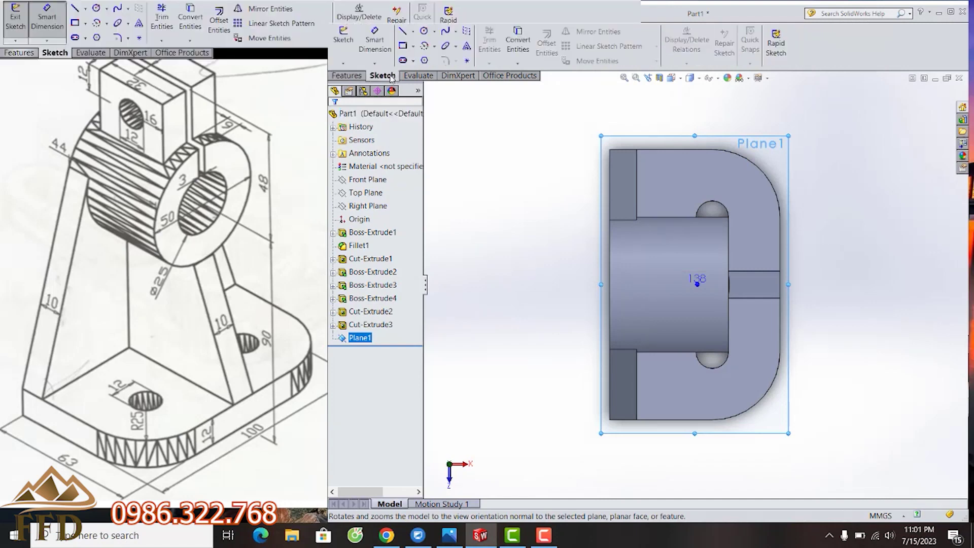
click(415, 49)
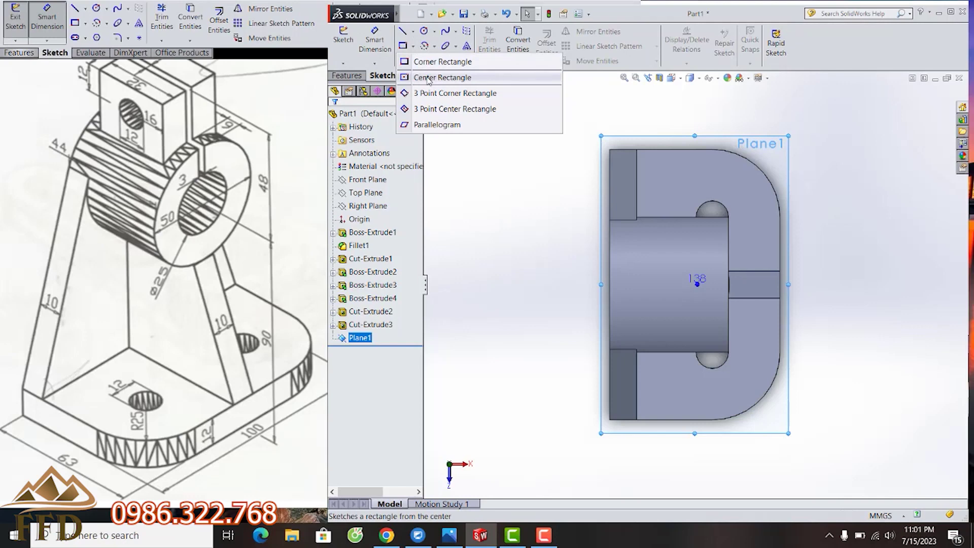
click(428, 79)
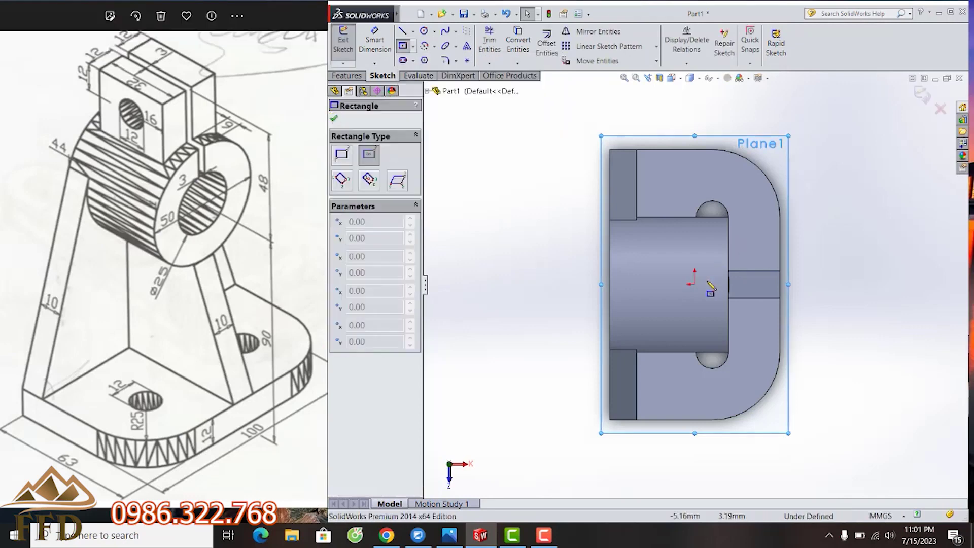
click(695, 285)
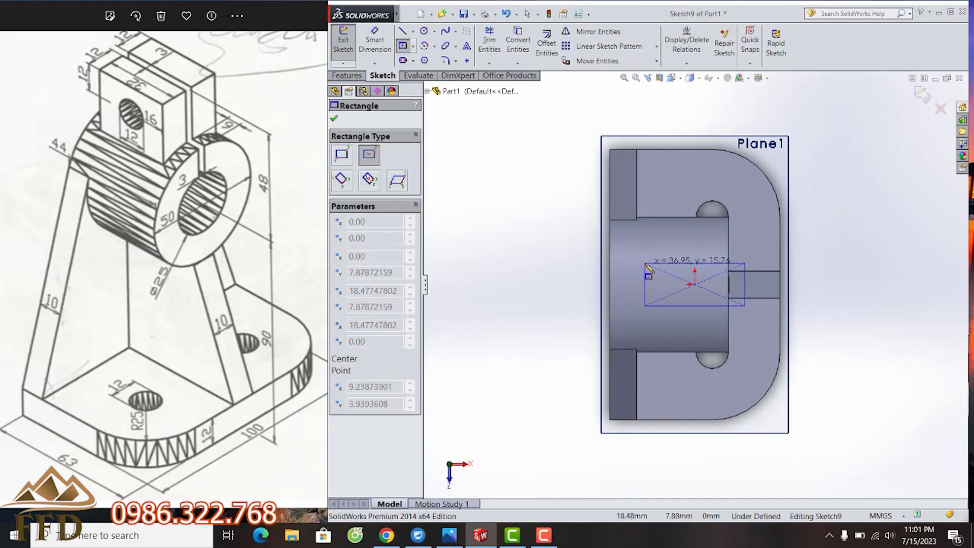
click(645, 264)
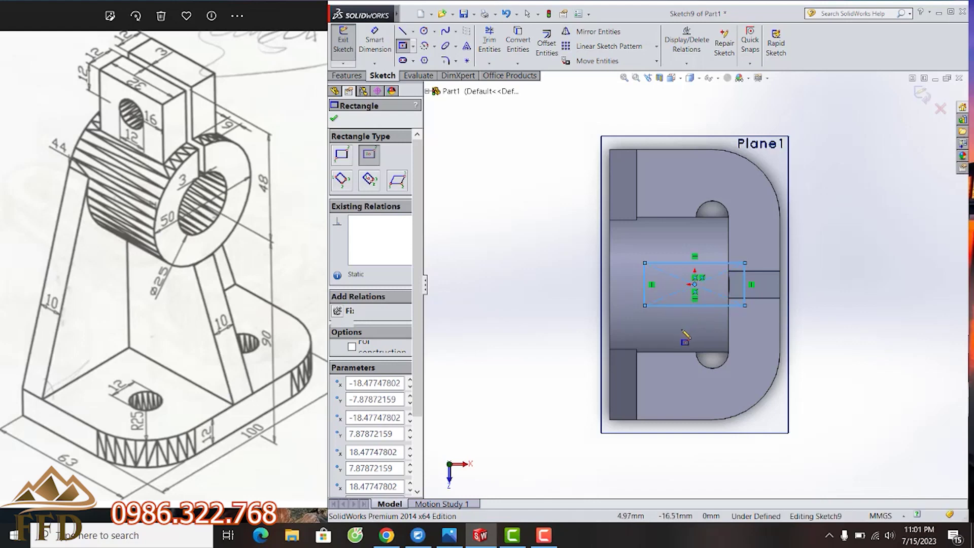
mouse_move(685, 337)
middle_down()
mouse_move(647, 334)
mouse_move(662, 320)
middle_up()
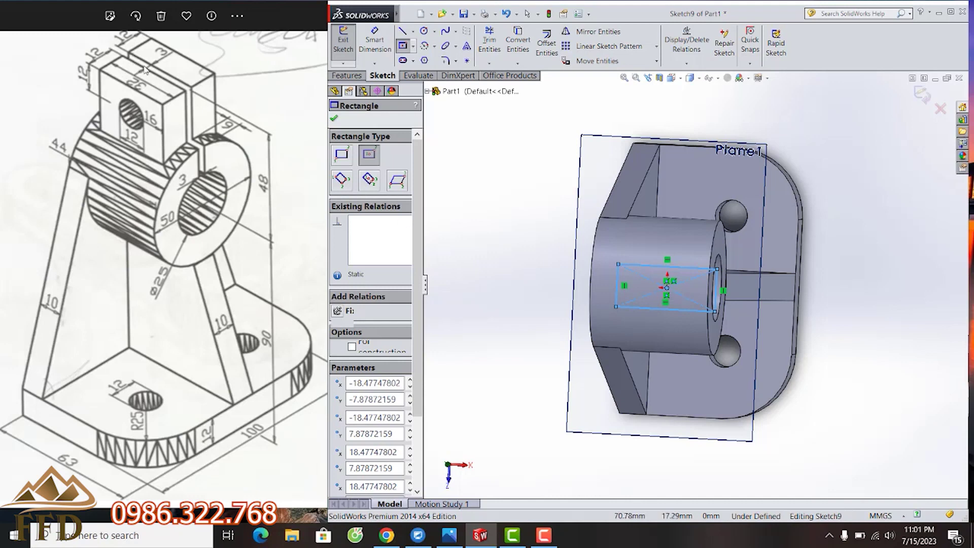
Step: Dimension the rectangle 27 mm high and 32 mm wide
click(374, 40)
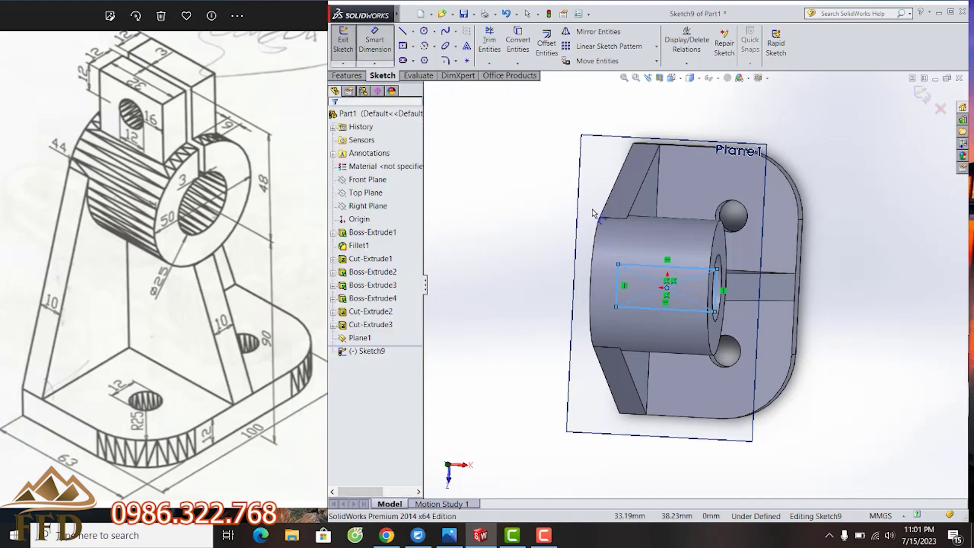
click(618, 287)
click(545, 284)
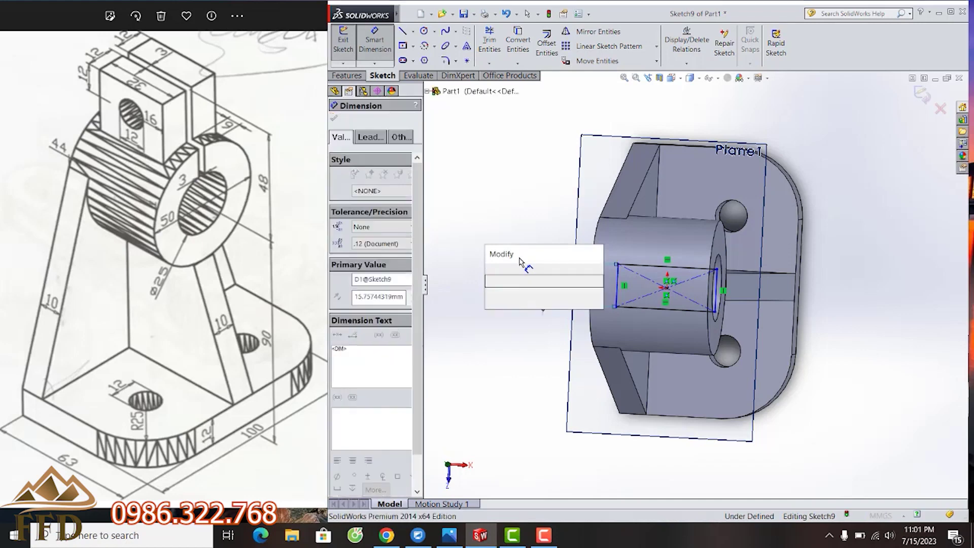
text(27)
key(Return)
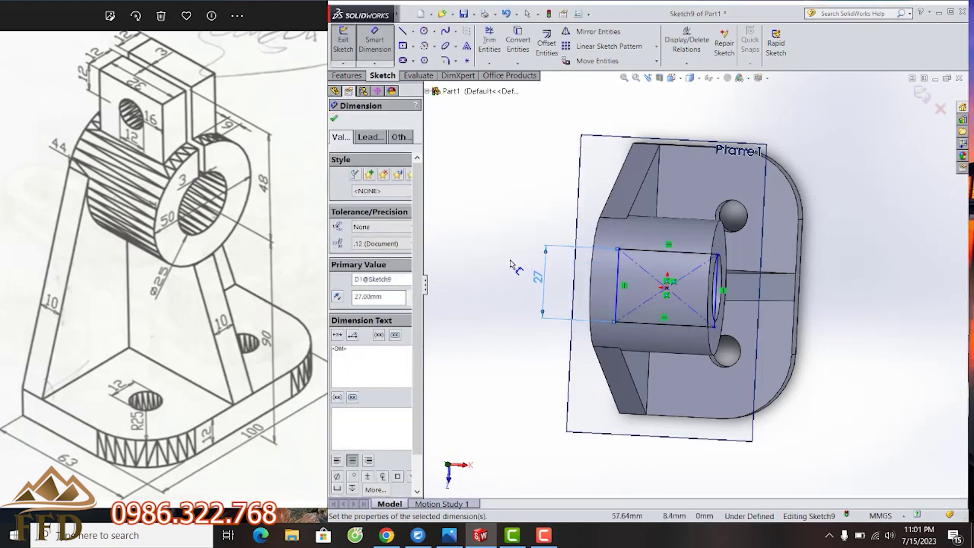
click(687, 253)
click(695, 109)
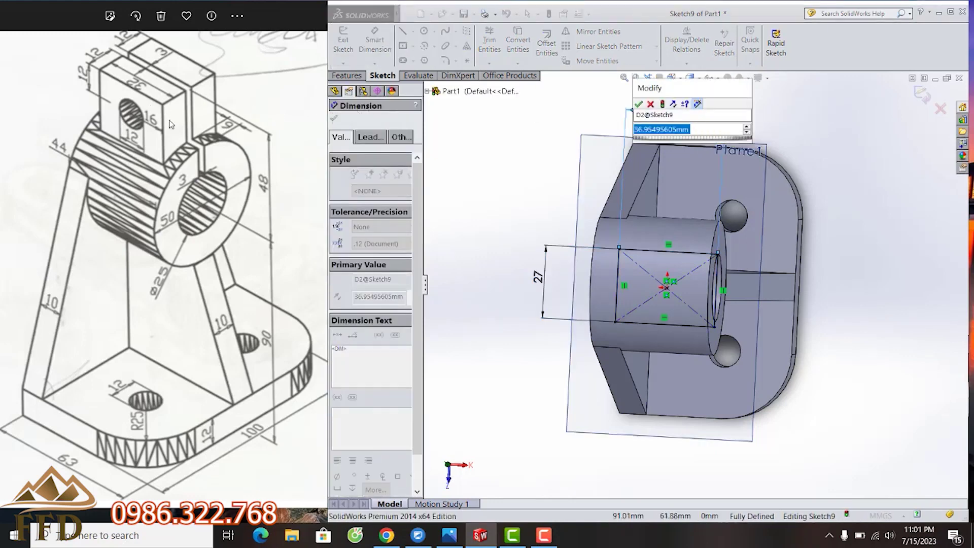
text(32)
key(Return)
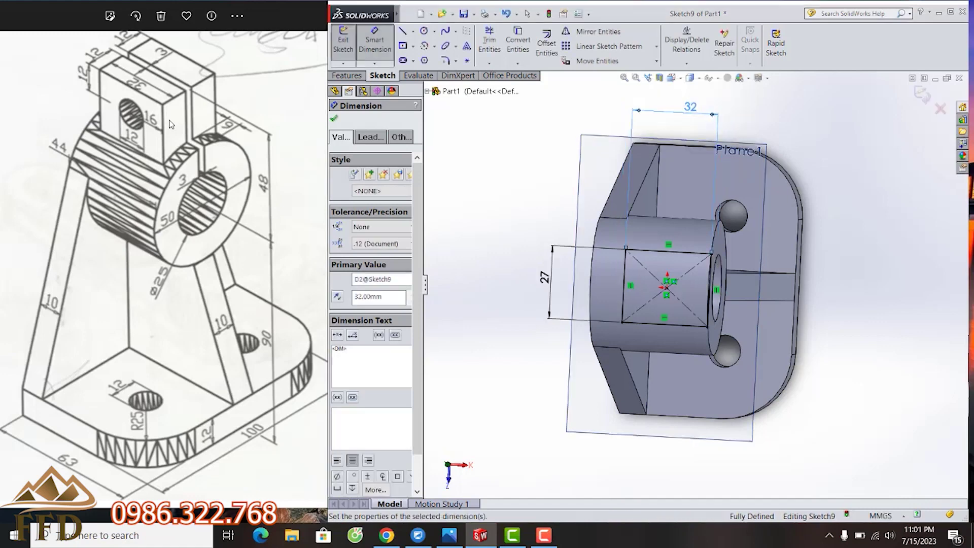
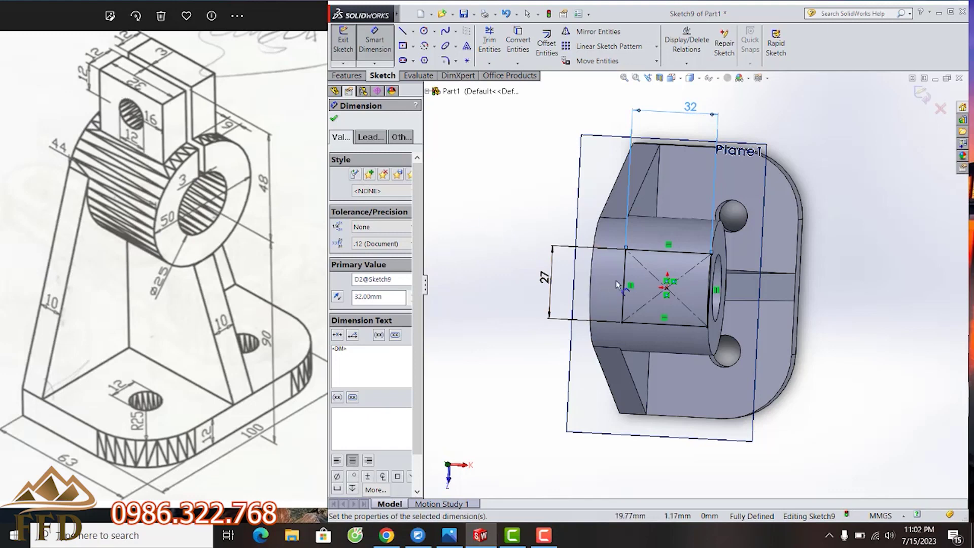
Step: Add a driven 15.50 dimension from the left sketch line, then undo it
click(628, 285)
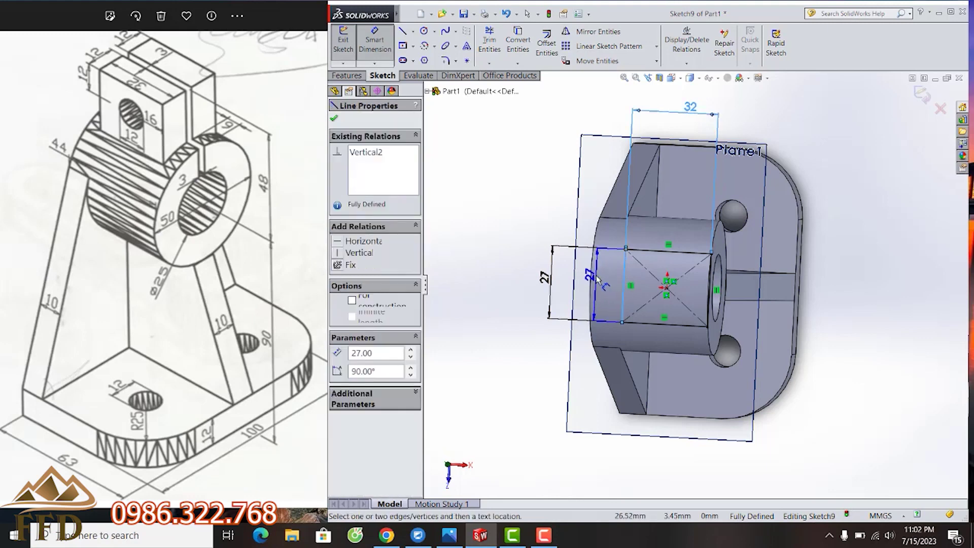
click(591, 276)
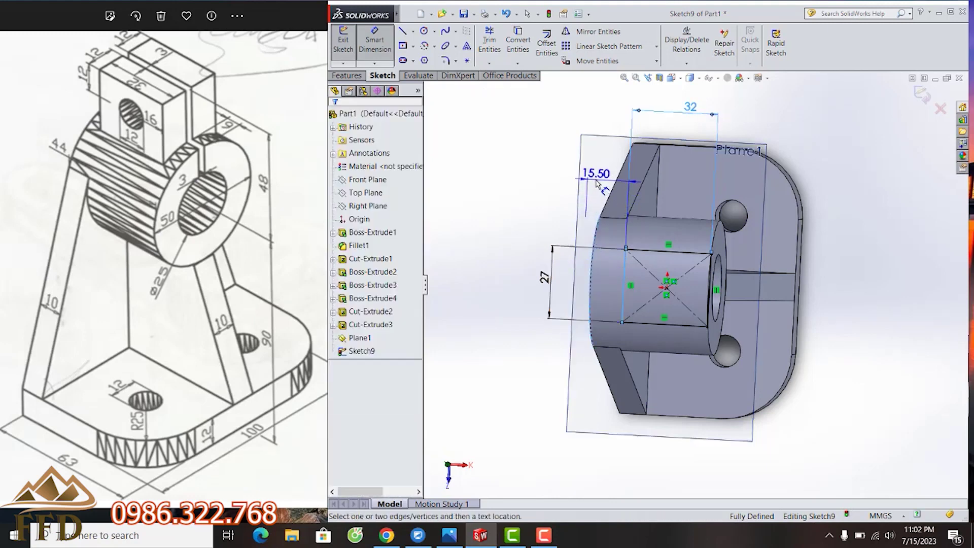
click(604, 123)
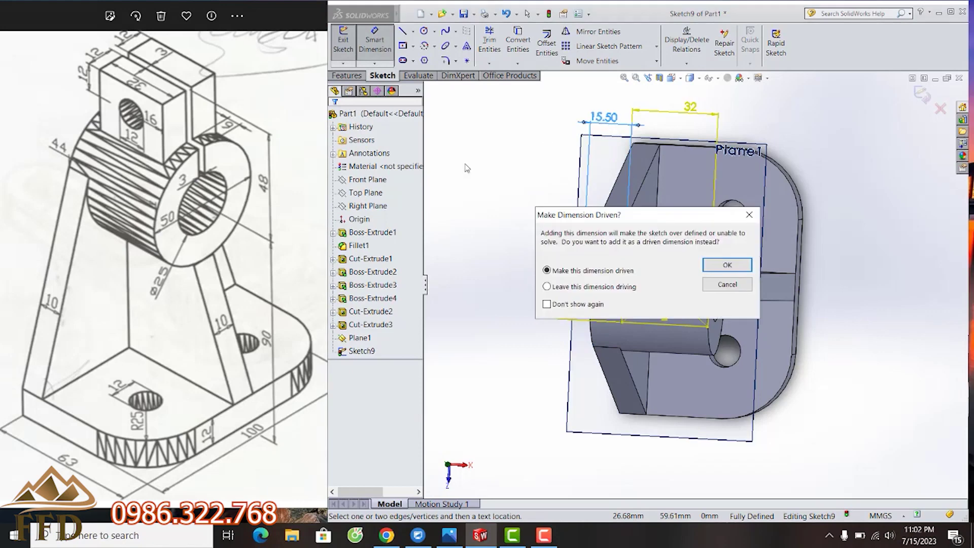
click(727, 264)
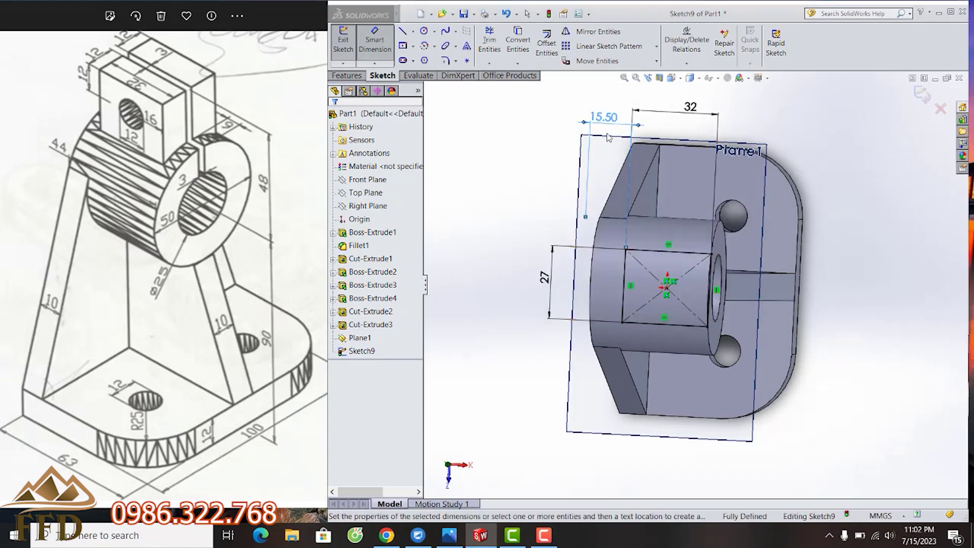
key(ctrl+z)
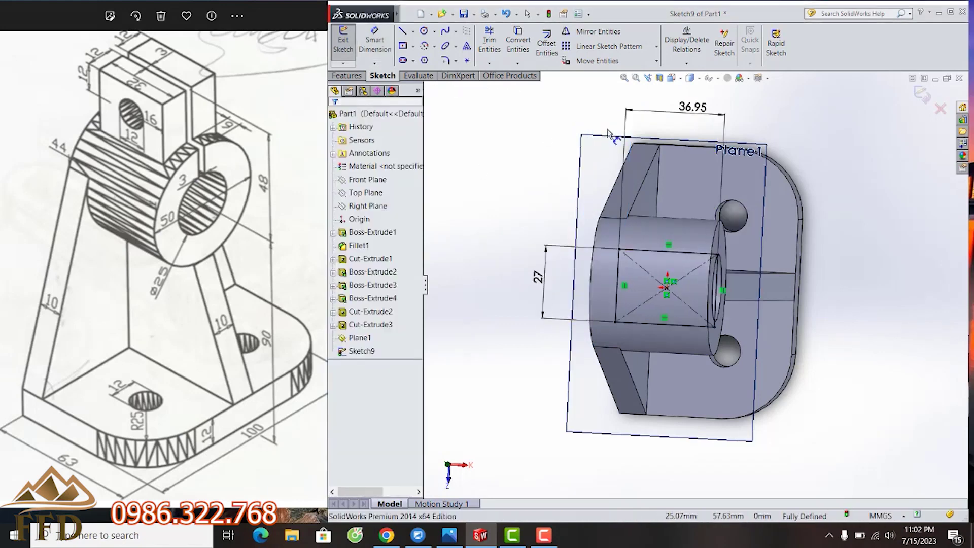
Step: Inspect the diagonal construction line and top line of the 36.95 × 27 rectangle
click(684, 281)
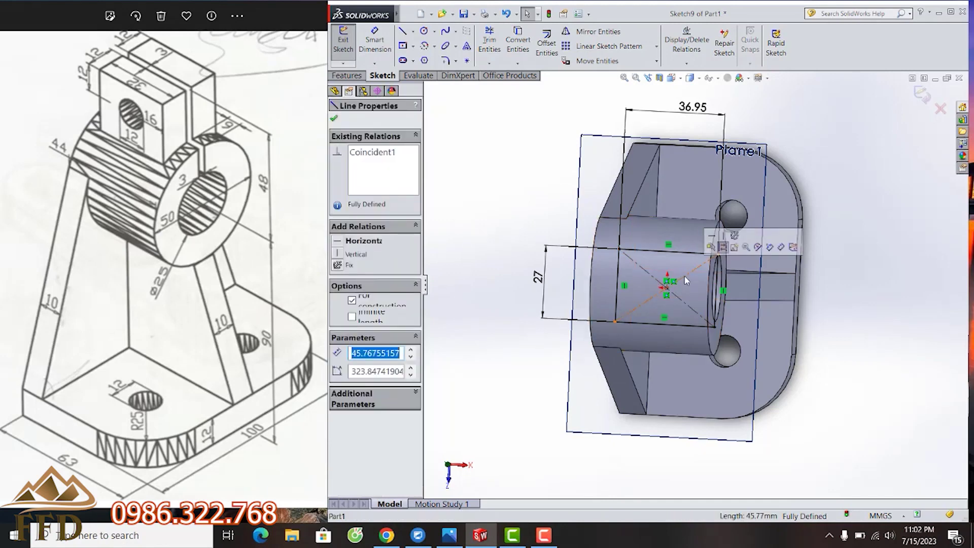
right_click(832, 161)
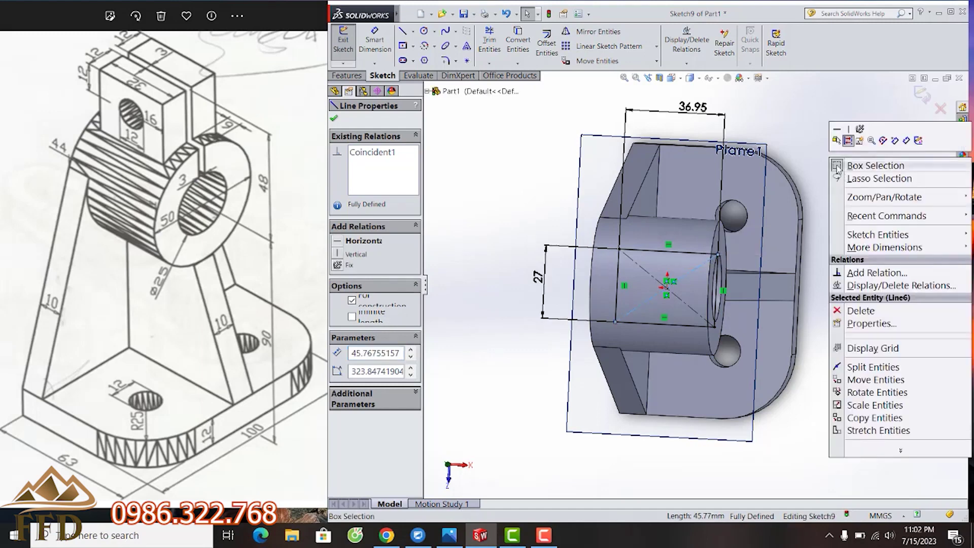
click(837, 169)
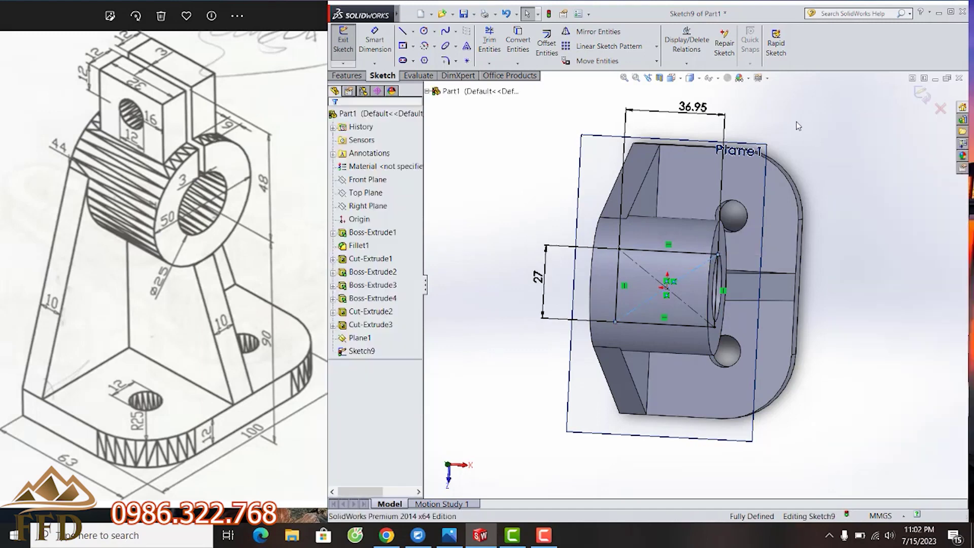
click(699, 257)
click(700, 256)
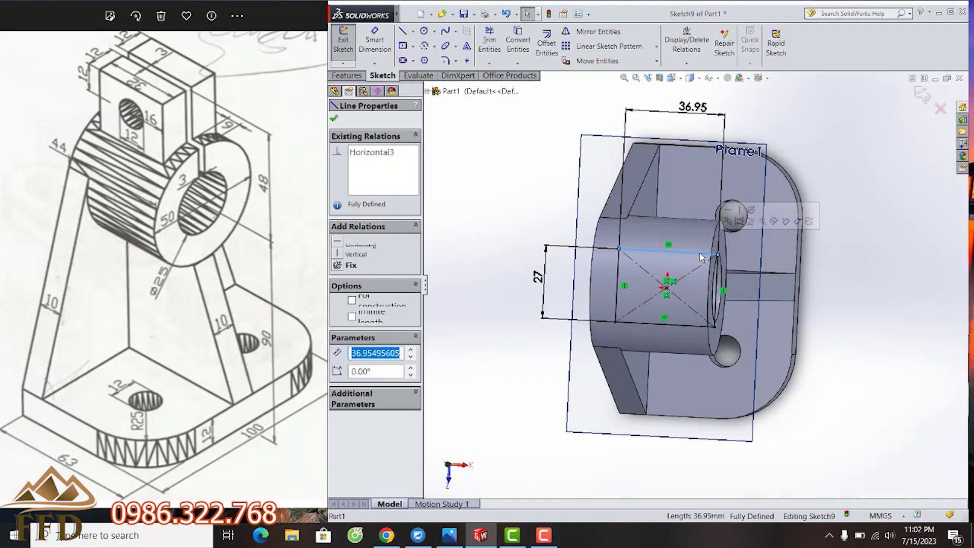
click(702, 269)
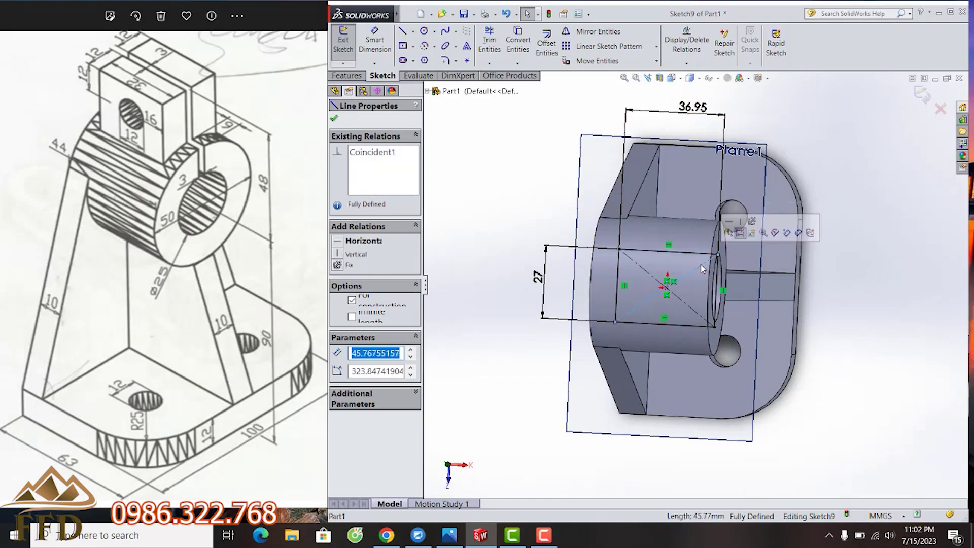
Step: Dimension Sketch9's left rectangle line 6 mm from the cylinder's end edge
key(Escape)
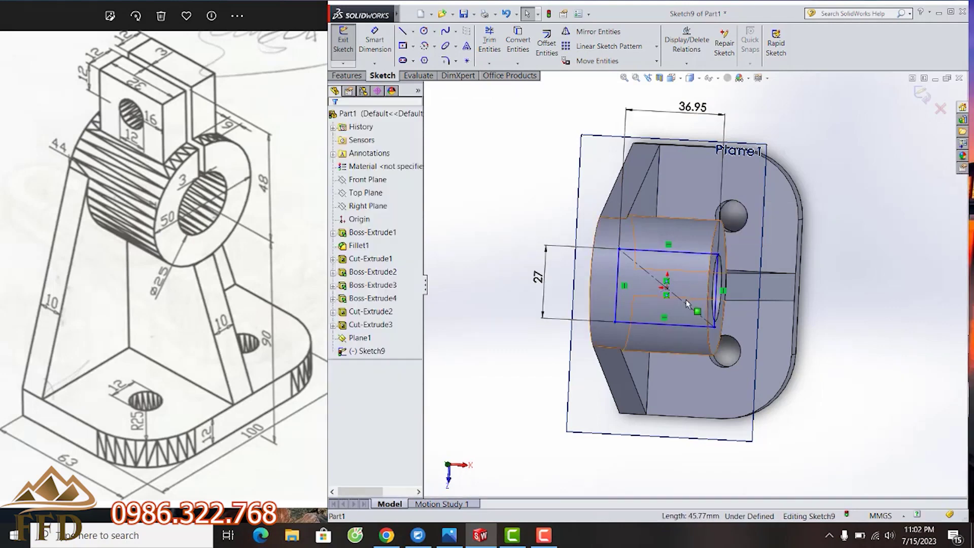
click(690, 311)
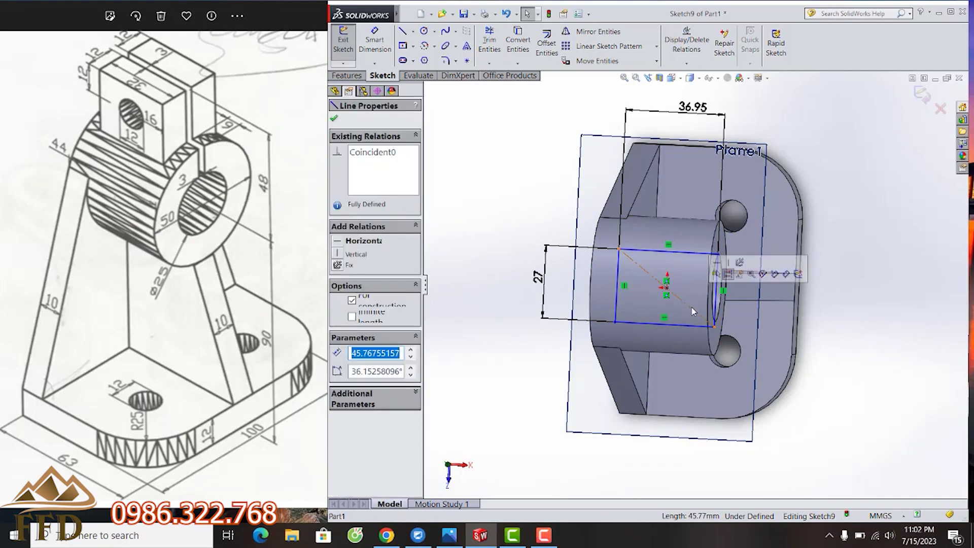
click(462, 154)
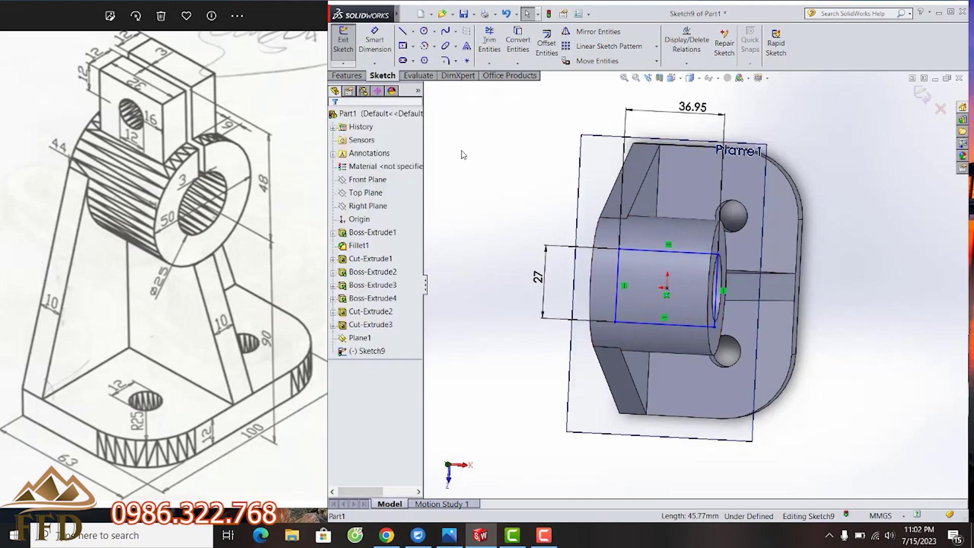
click(374, 41)
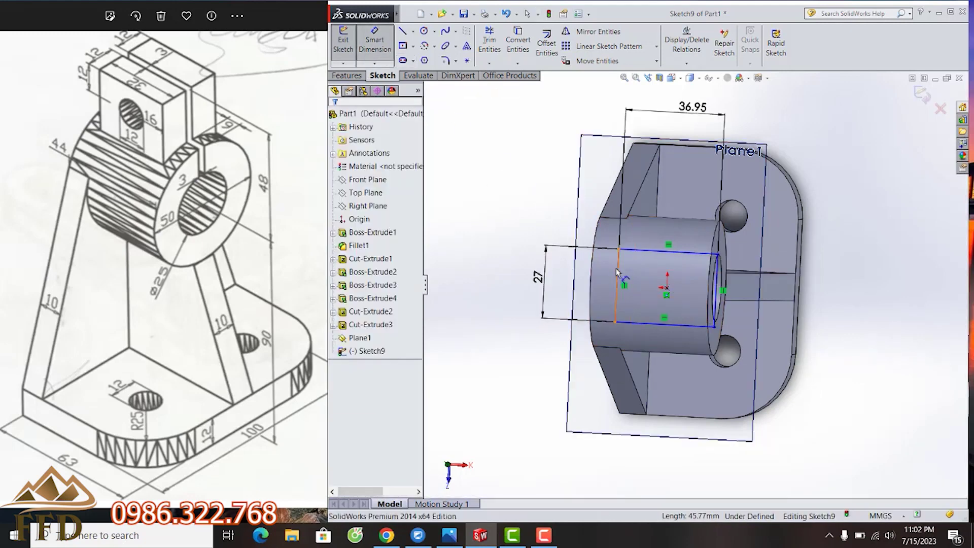
click(619, 276)
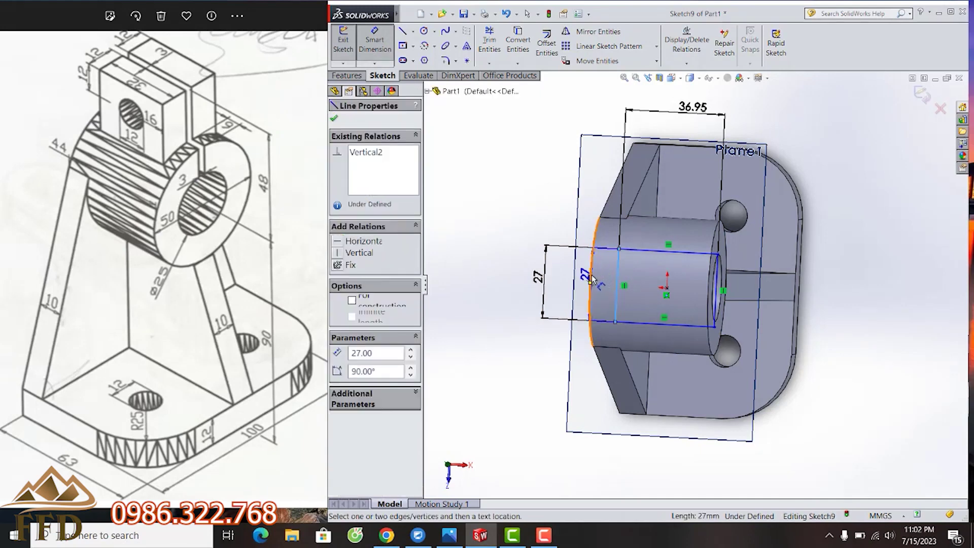
click(596, 236)
click(583, 112)
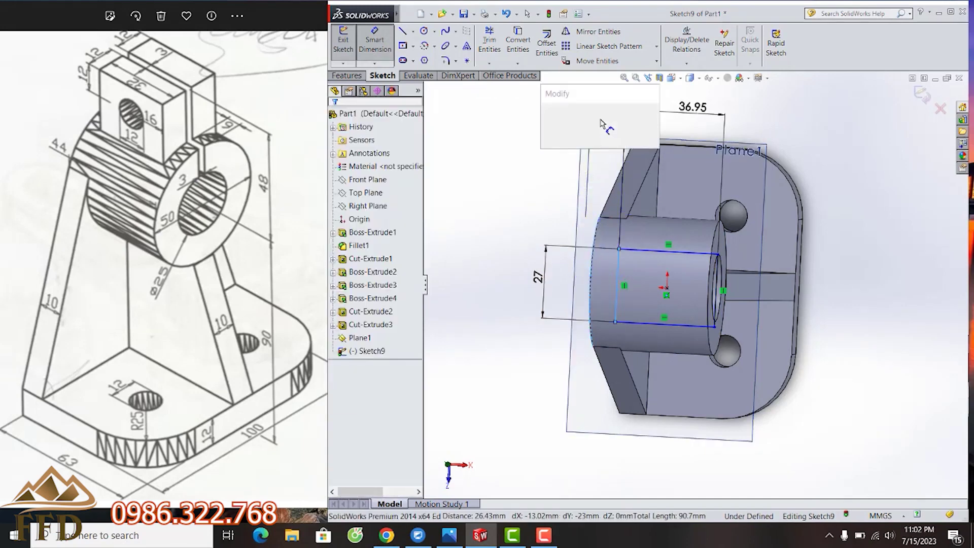
text(6)
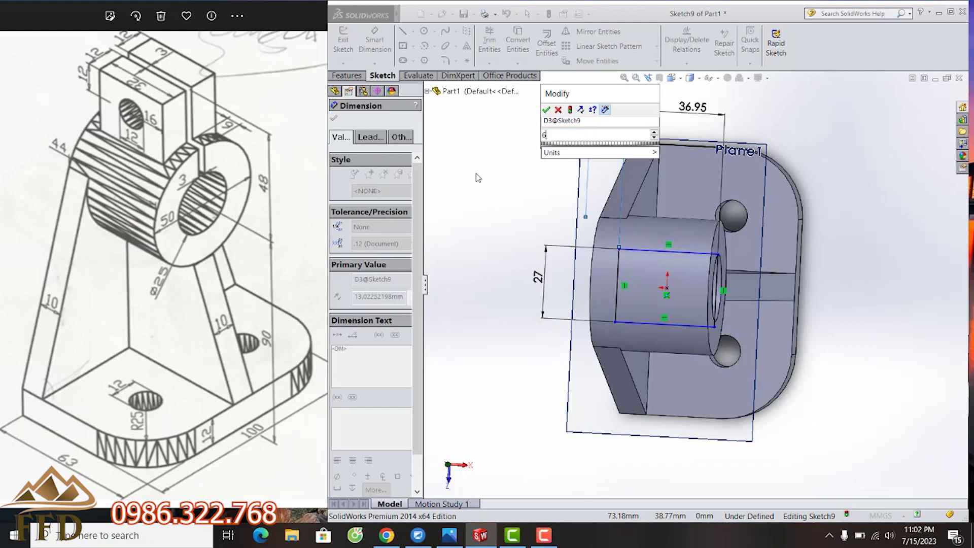
key(Return)
middle_drag(594, 458, 601, 429)
Step: Extrude Sketch9 Up To Surface at the cylinder face, creating Boss-Extrude5
click(355, 75)
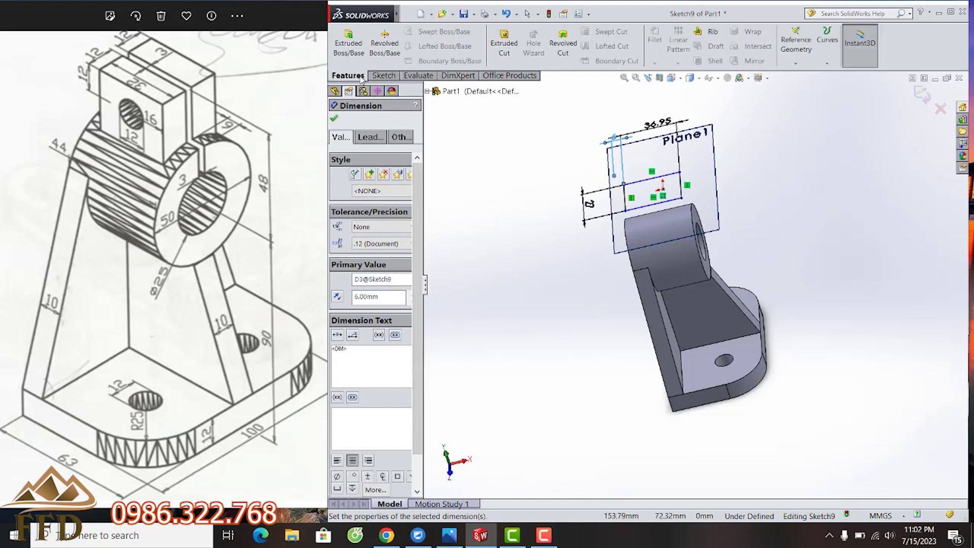
click(348, 43)
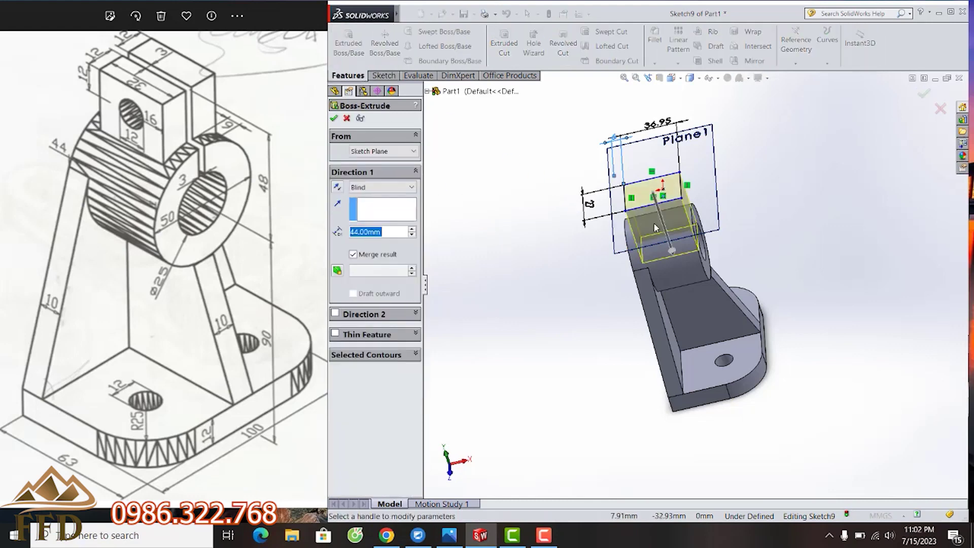
middle_drag(681, 261, 636, 310)
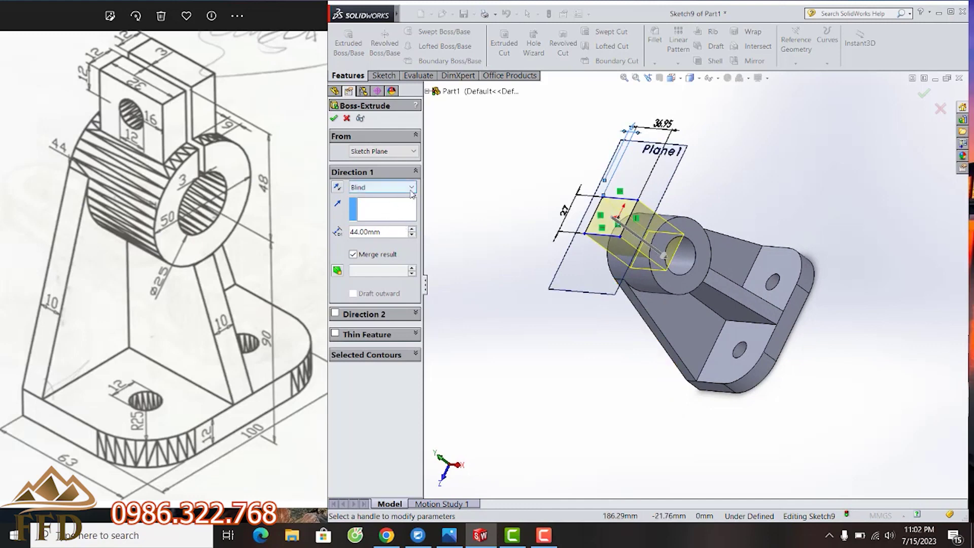
click(386, 188)
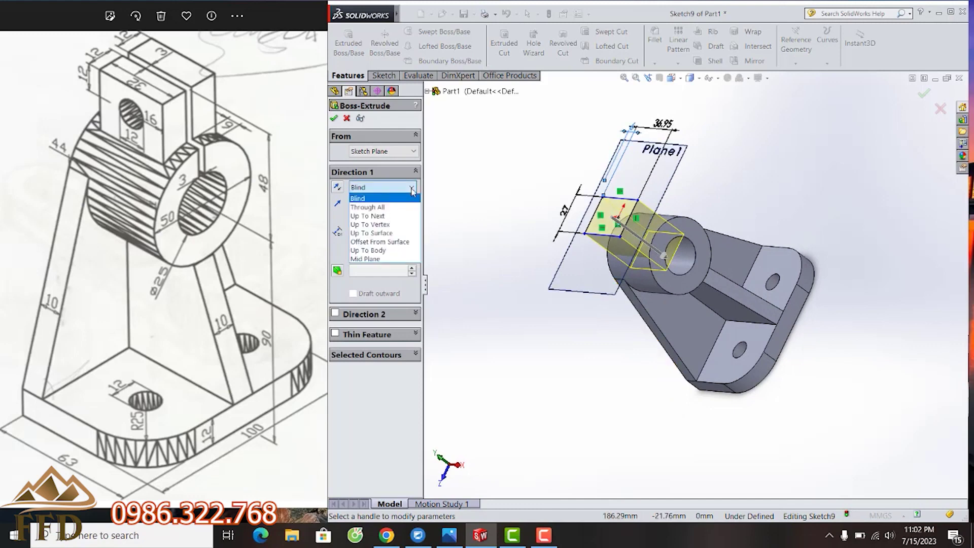
click(374, 233)
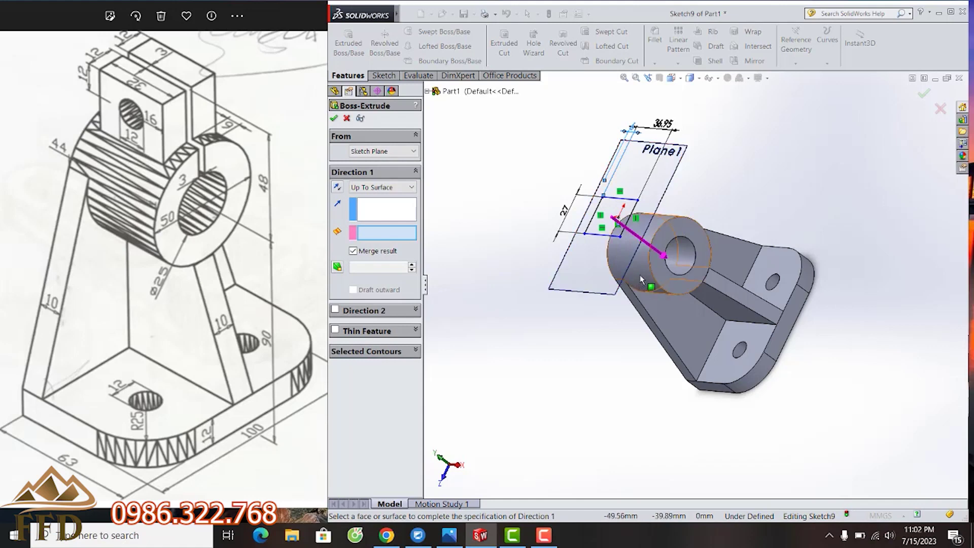
click(642, 293)
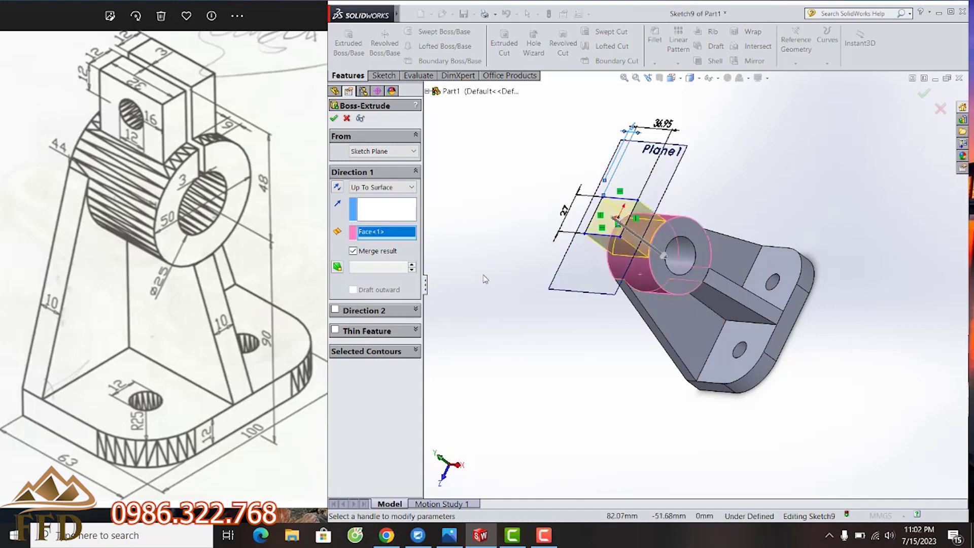
click(334, 120)
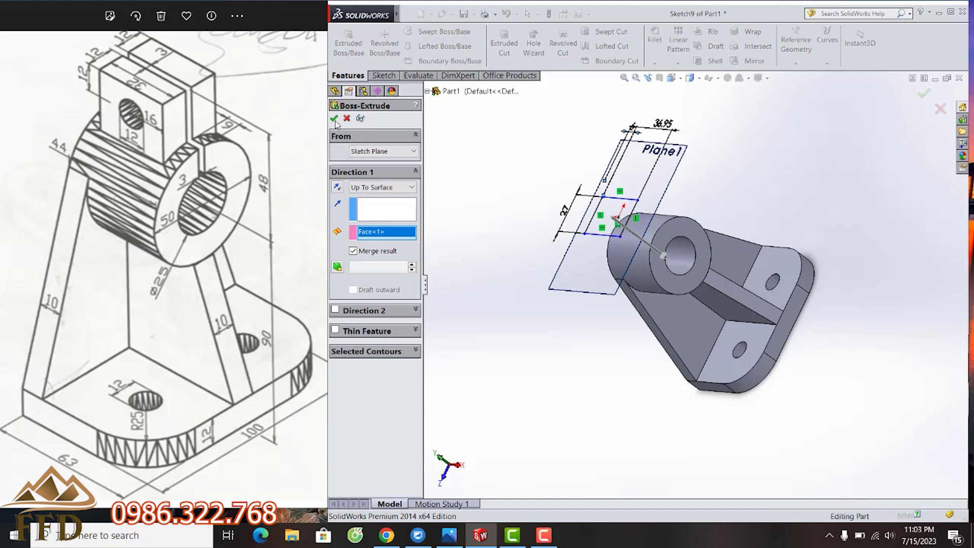
mouse_move(619, 249)
middle_down()
mouse_move(808, 195)
mouse_move(717, 203)
mouse_move(518, 249)
middle_up()
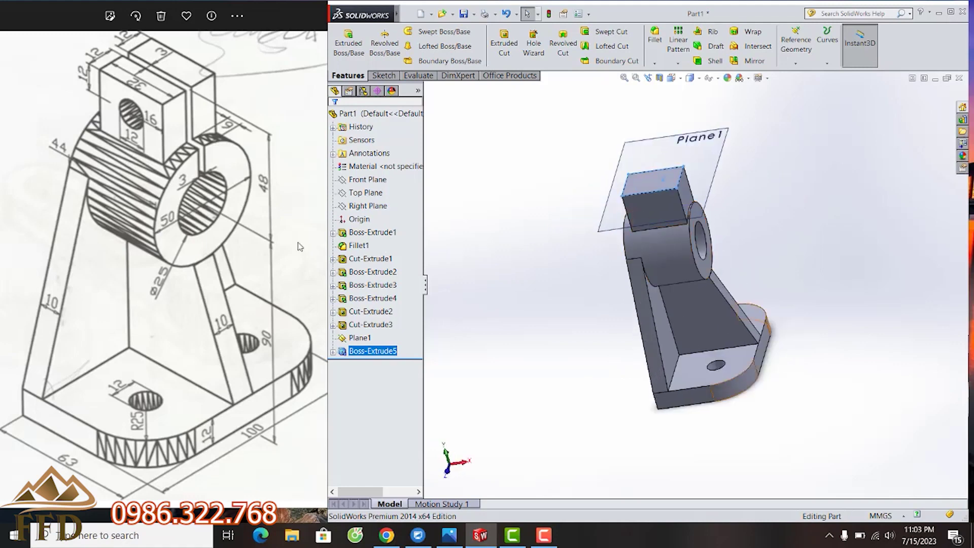
Step: Inspect Boss-Extrude5, then undo it to return to editing Sketch9
mouse_move(461, 261)
middle_down()
mouse_move(496, 272)
mouse_move(478, 276)
middle_up()
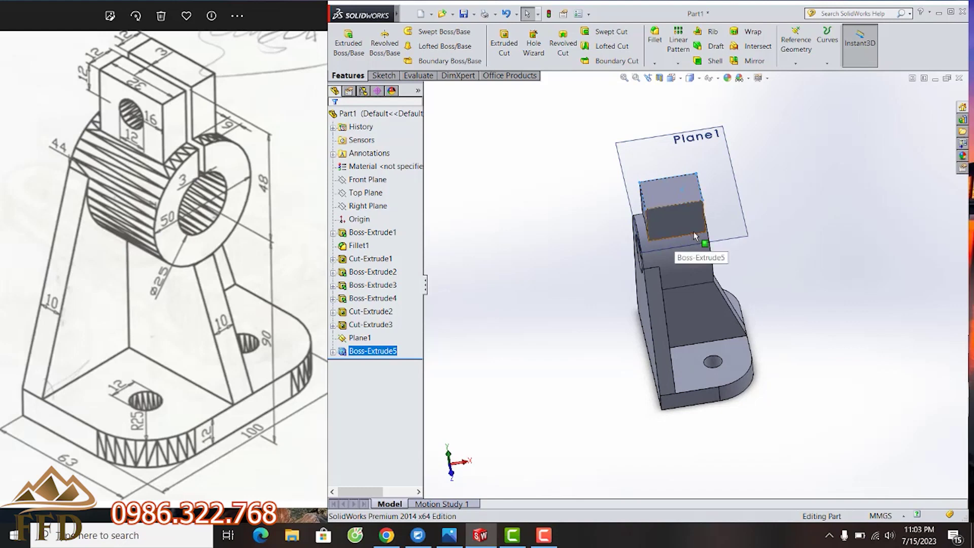
middle_drag(693, 237, 702, 248)
click(708, 253)
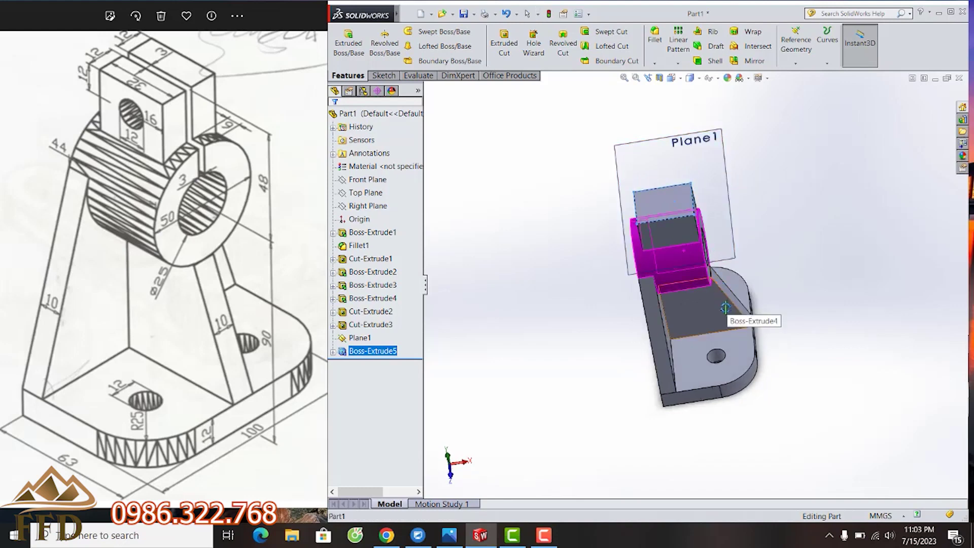
key(ctrl+z)
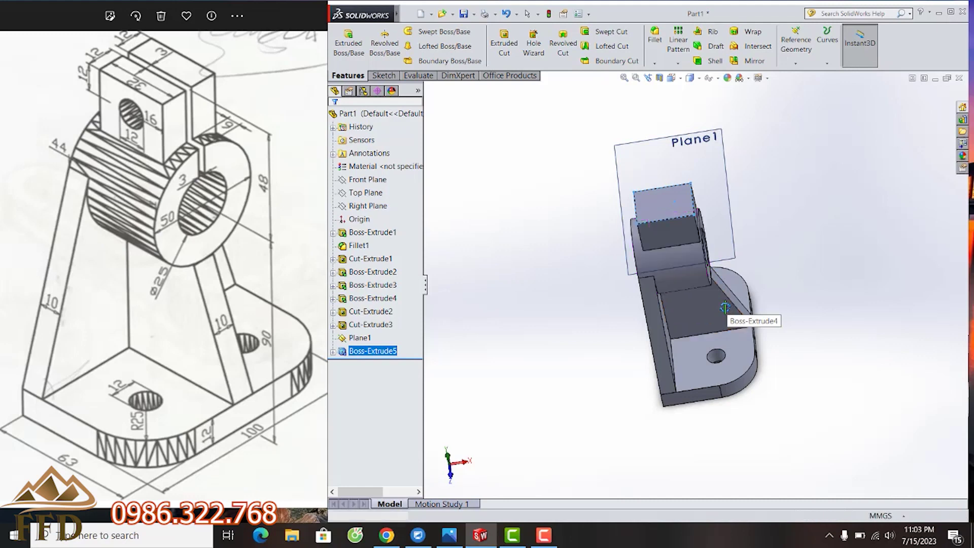
Step: Edit Sketch9's rectangle width dimension from 36.95 to 36 mm
key(Escape)
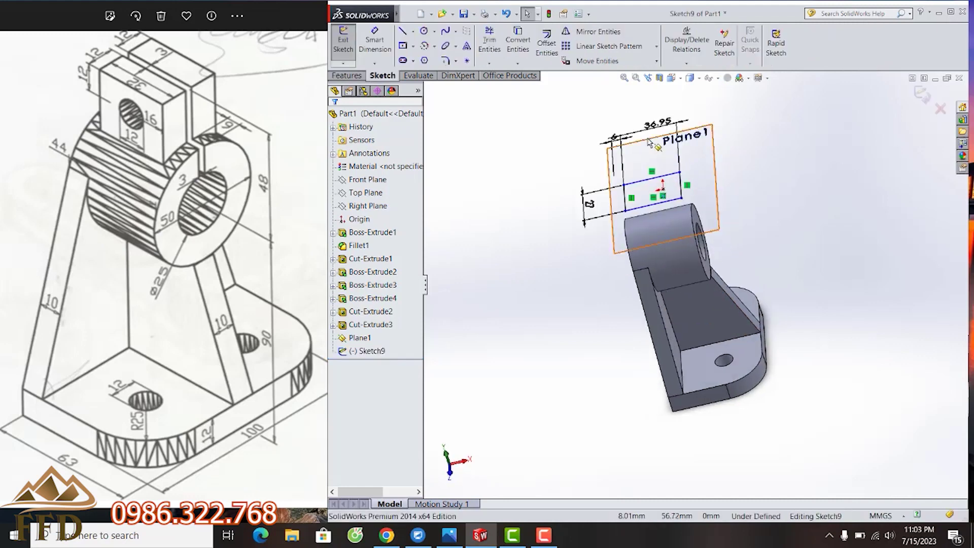
middle_drag(648, 147, 655, 153)
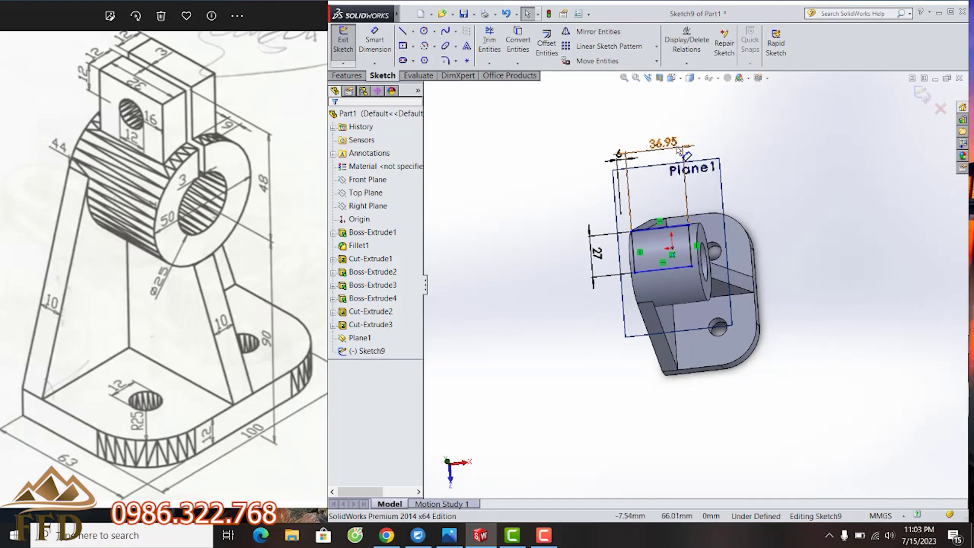
click(676, 148)
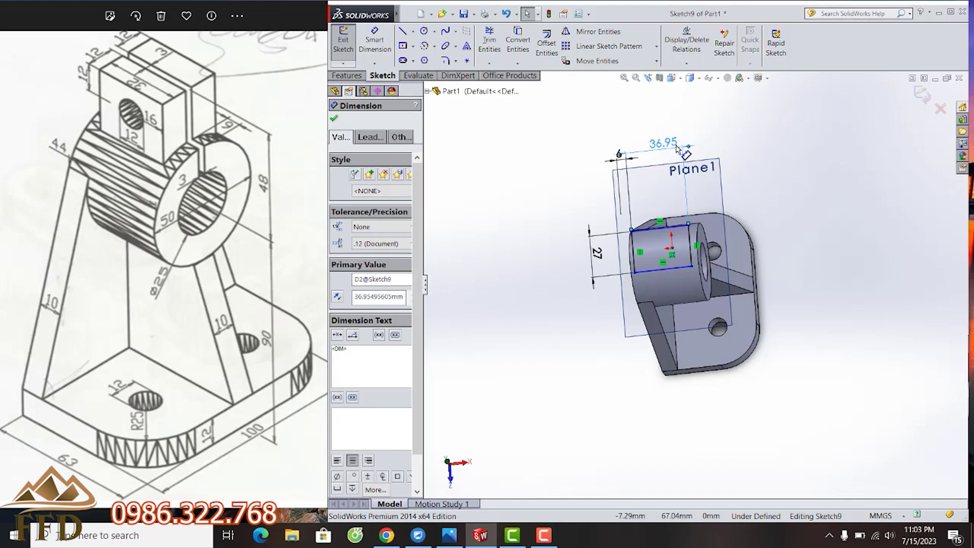
double_click(677, 148)
text(3)
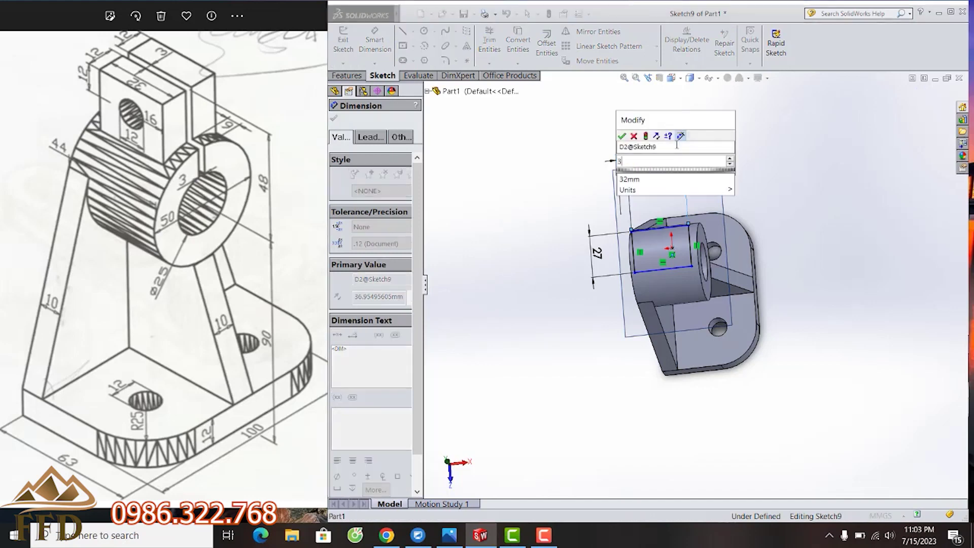
text(6)
key(Return)
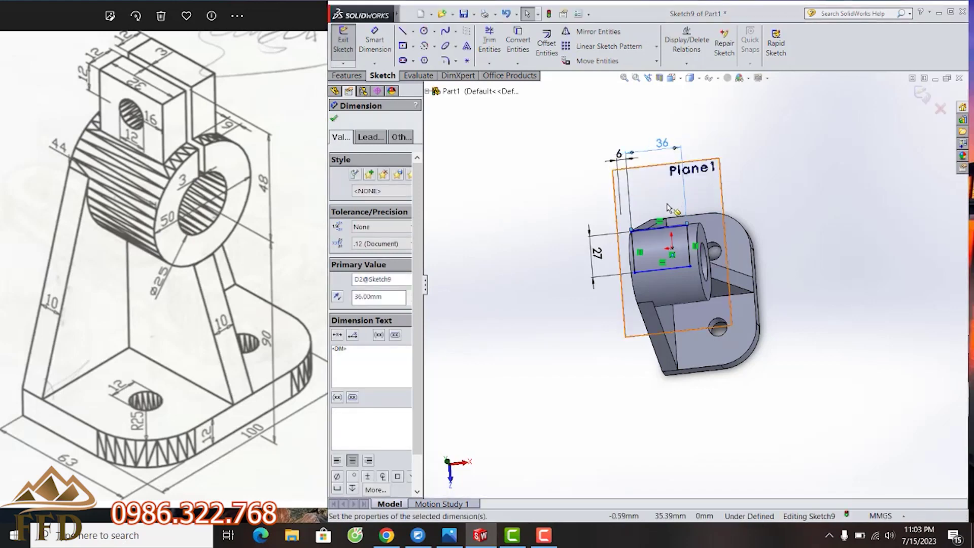
middle_drag(676, 144, 545, 172)
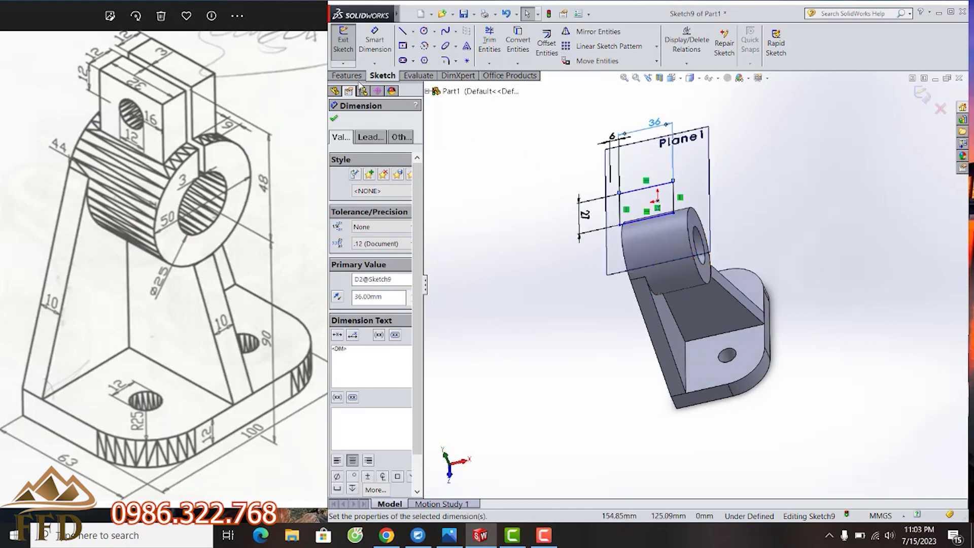
click(347, 76)
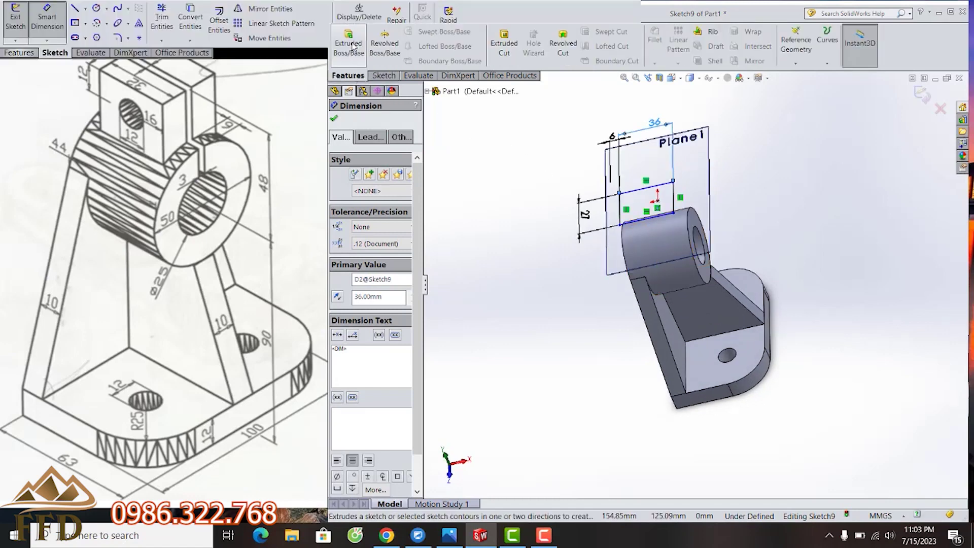
Step: Re-extrude Sketch9 Up To Surface at the cylinder's outer face as Boss-Extrude6
click(354, 49)
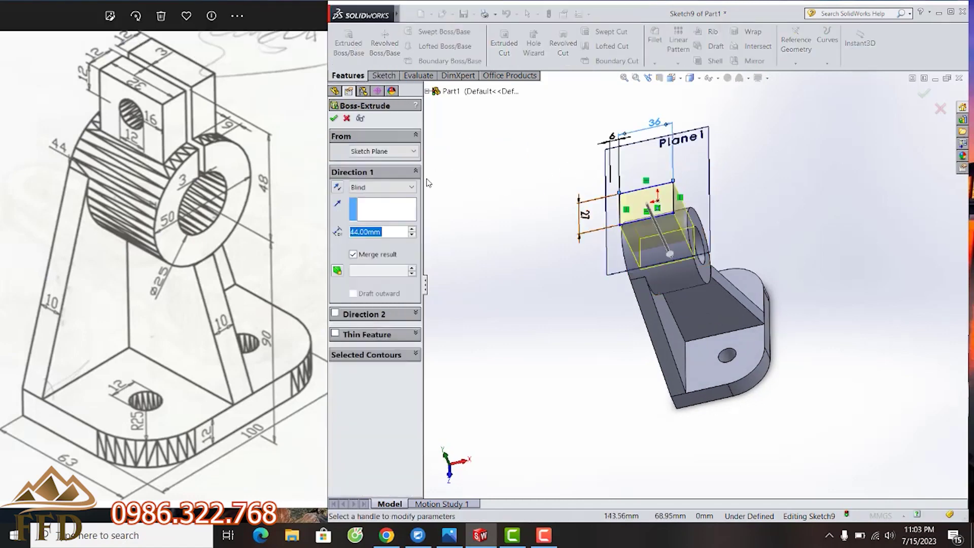
click(415, 188)
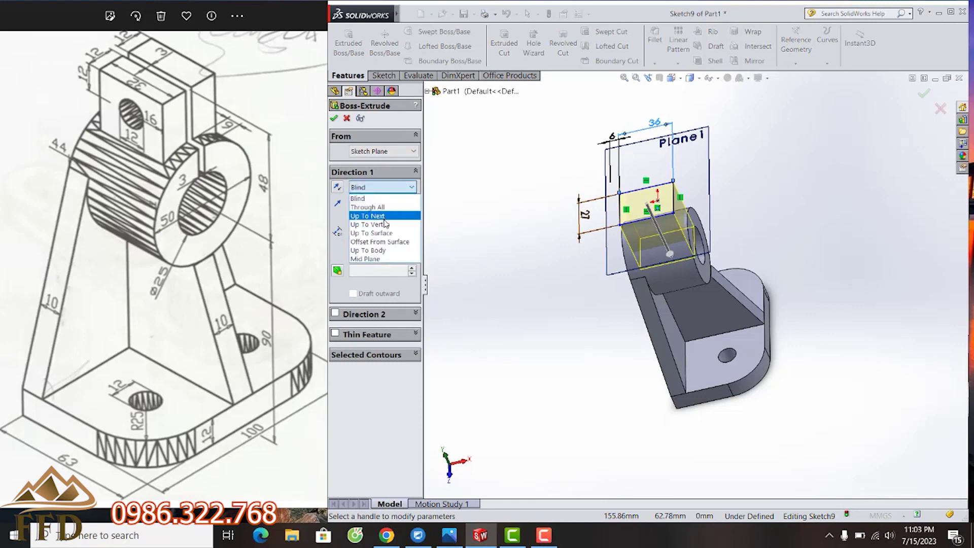
click(380, 234)
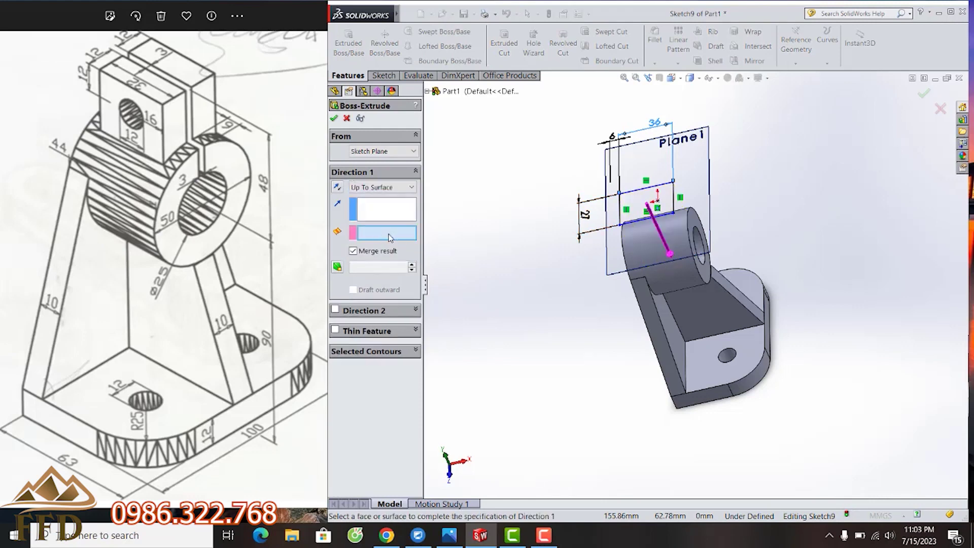
click(683, 271)
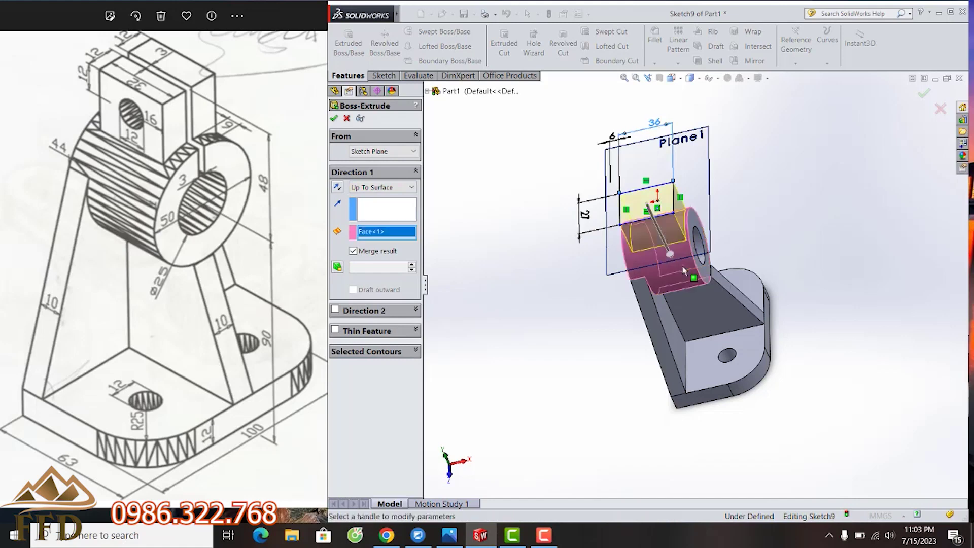
click(336, 120)
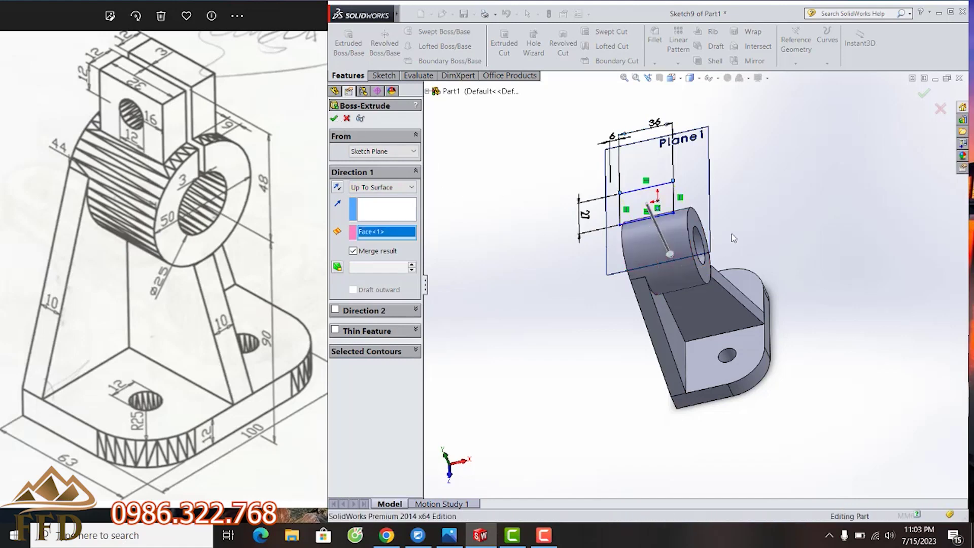
mouse_move(731, 233)
middle_down()
mouse_move(752, 216)
mouse_move(717, 228)
mouse_move(721, 242)
mouse_move(535, 250)
mouse_move(615, 295)
mouse_move(609, 274)
middle_up()
scroll(680, 186, down, 2)
scroll(680, 185, down, 1)
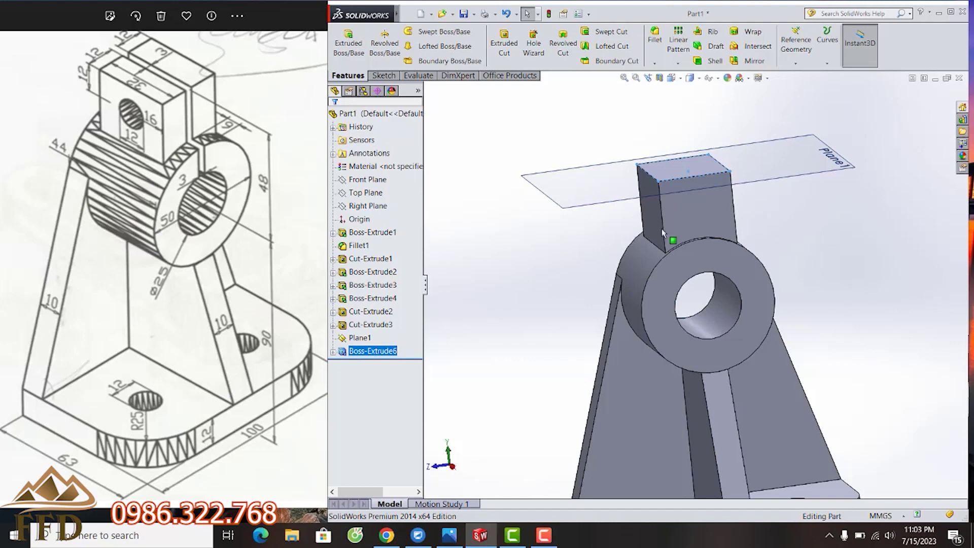
Step: Draw a centre rectangle on the boss front face from the block top into the hole
click(716, 248)
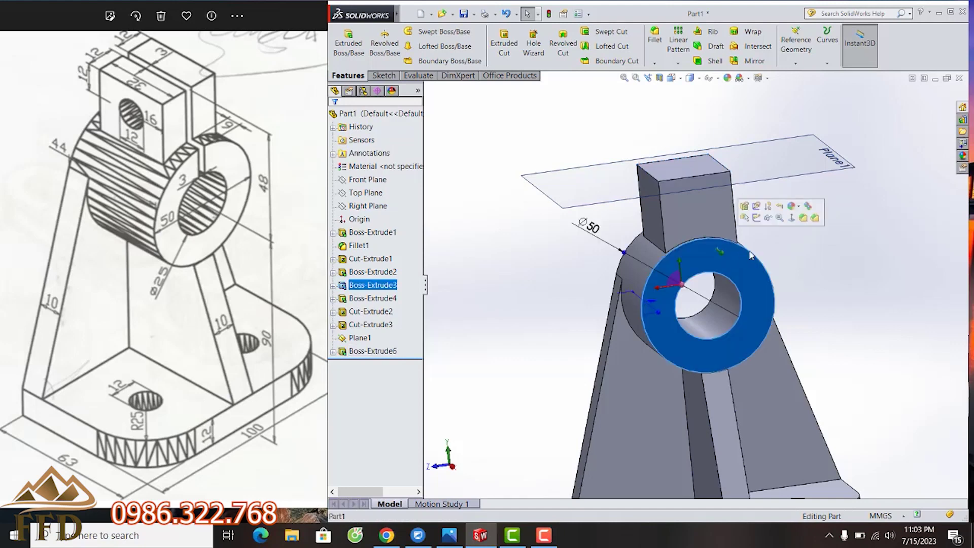
click(793, 220)
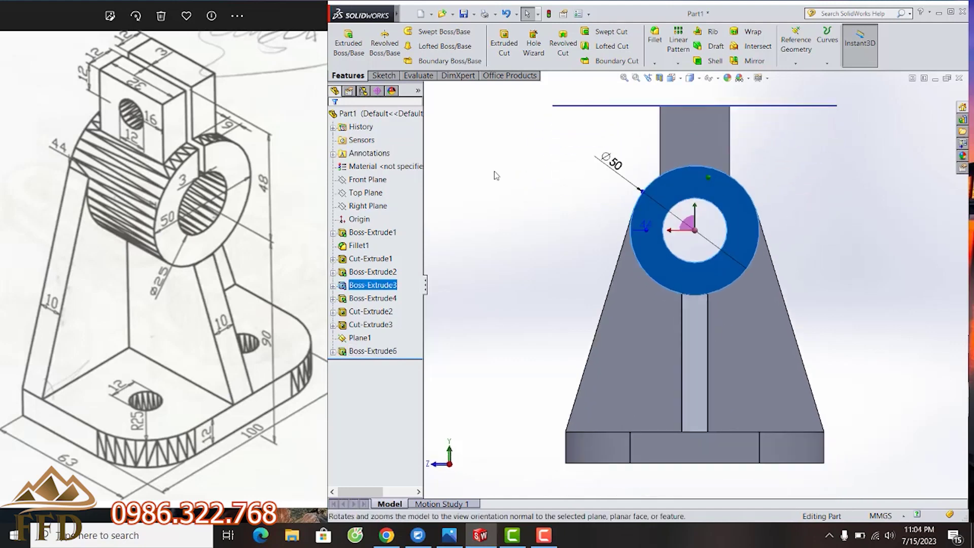
click(387, 77)
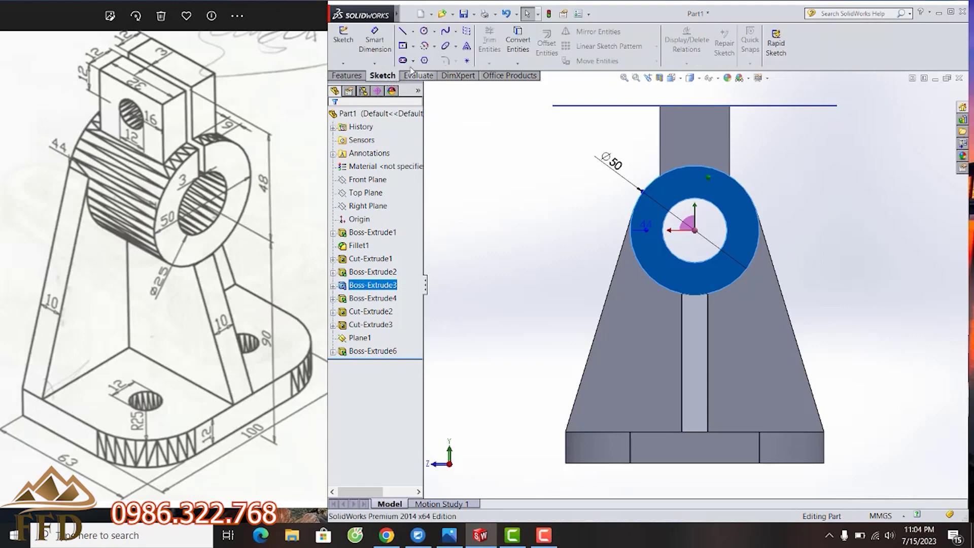
click(404, 47)
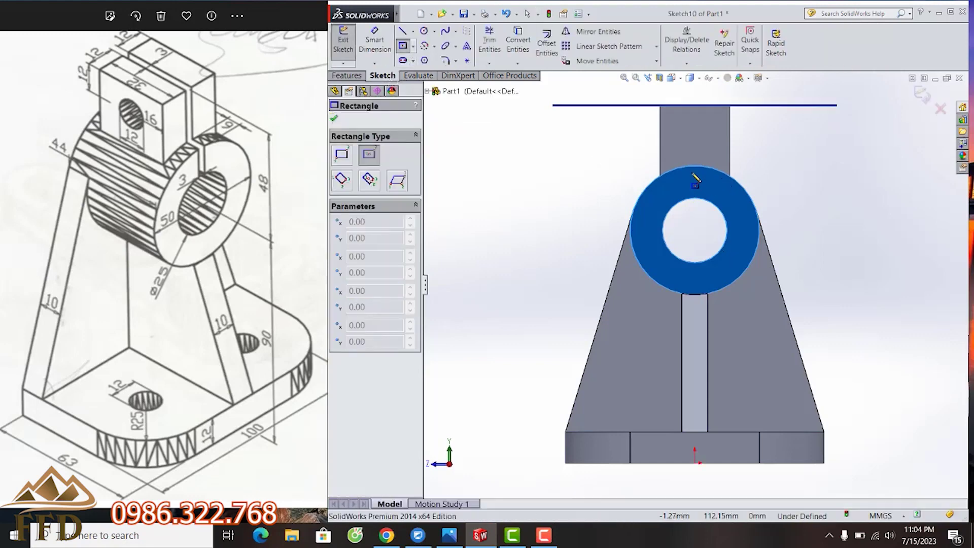
click(694, 165)
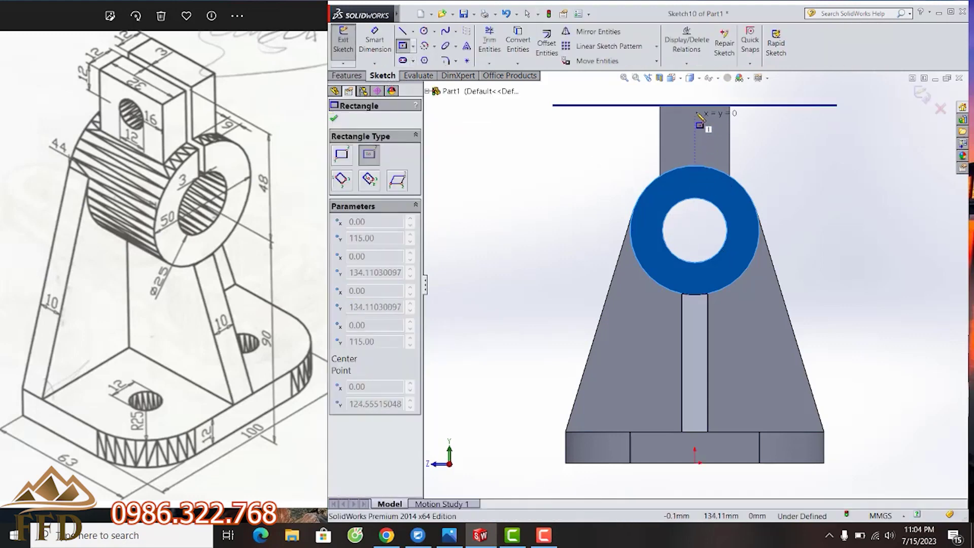
click(703, 92)
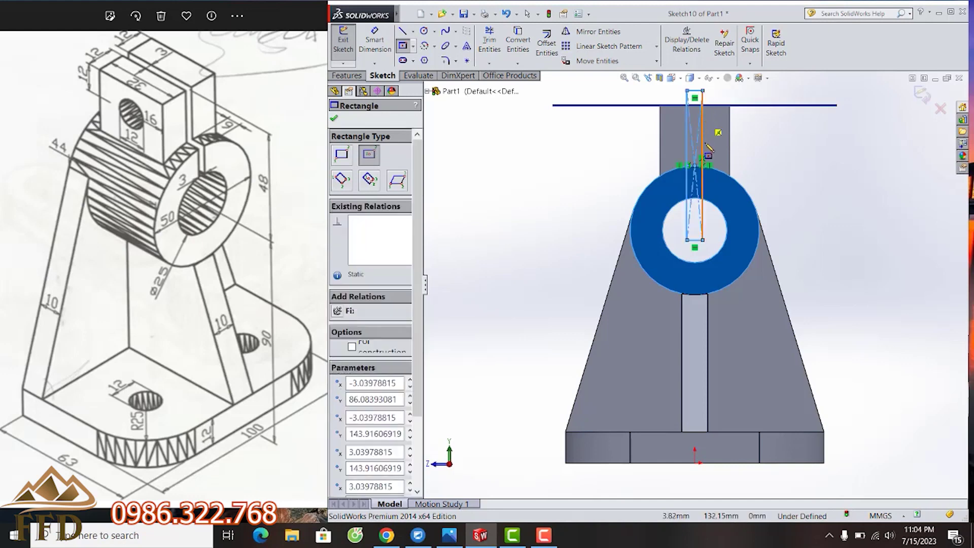
scroll(694, 304, up, 2)
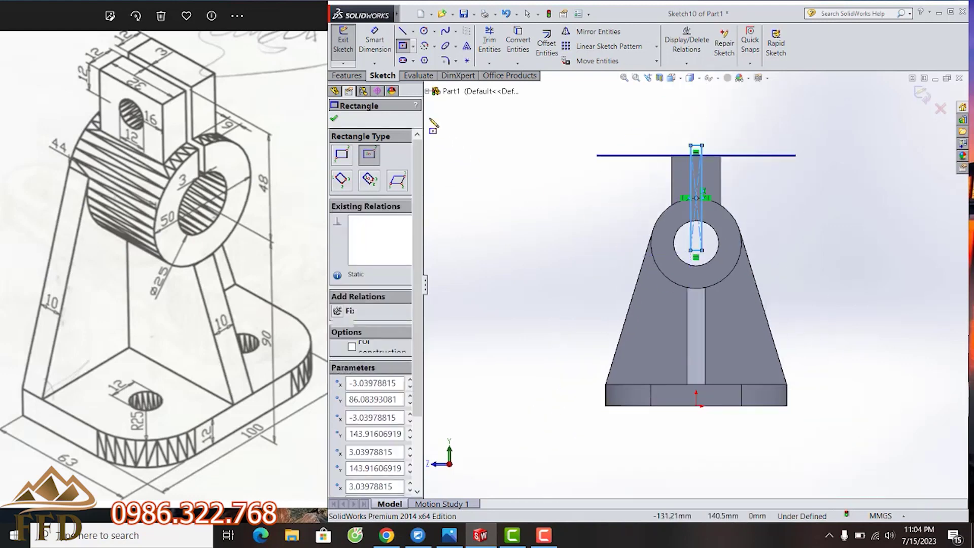
Step: Dimension the slot rectangle 3 mm wide
click(376, 44)
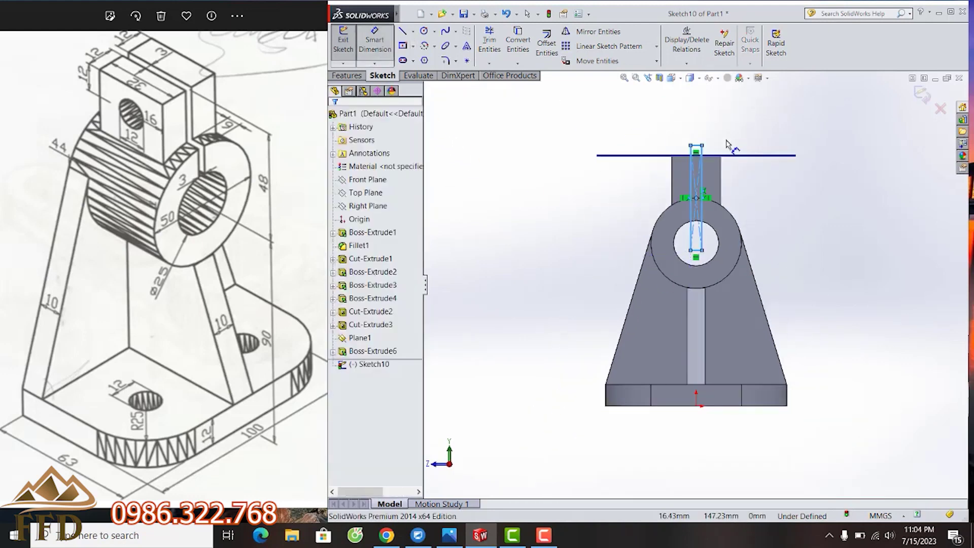
click(698, 151)
click(699, 111)
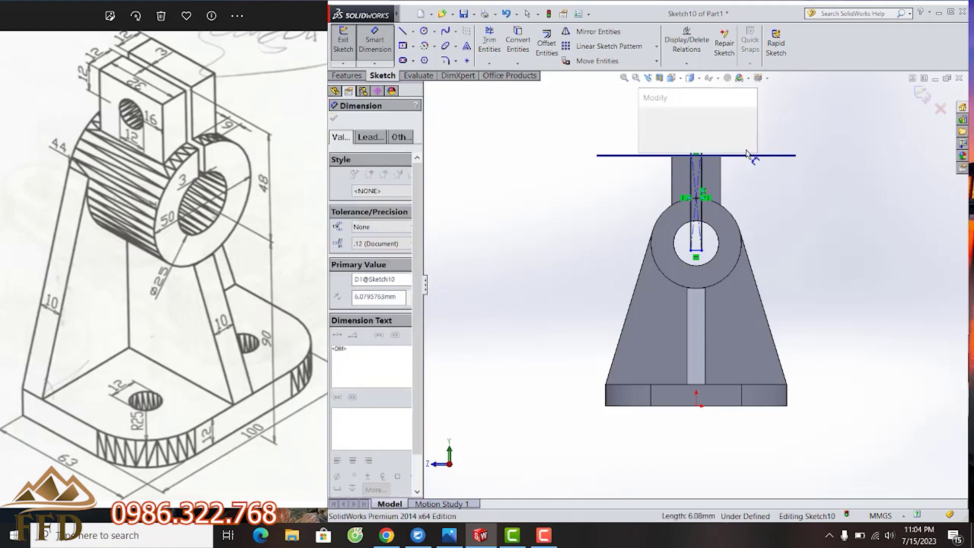
text(3)
key(Return)
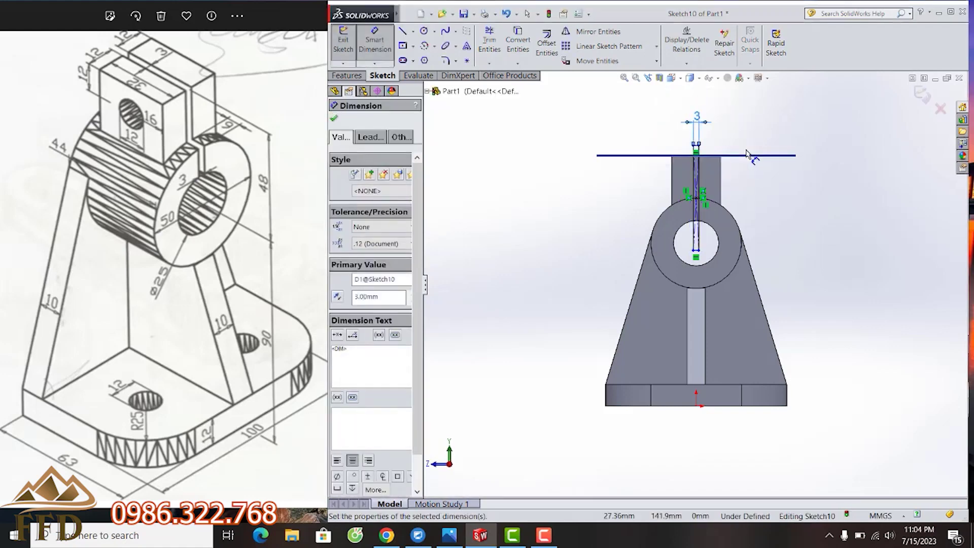
key(ctrl+7)
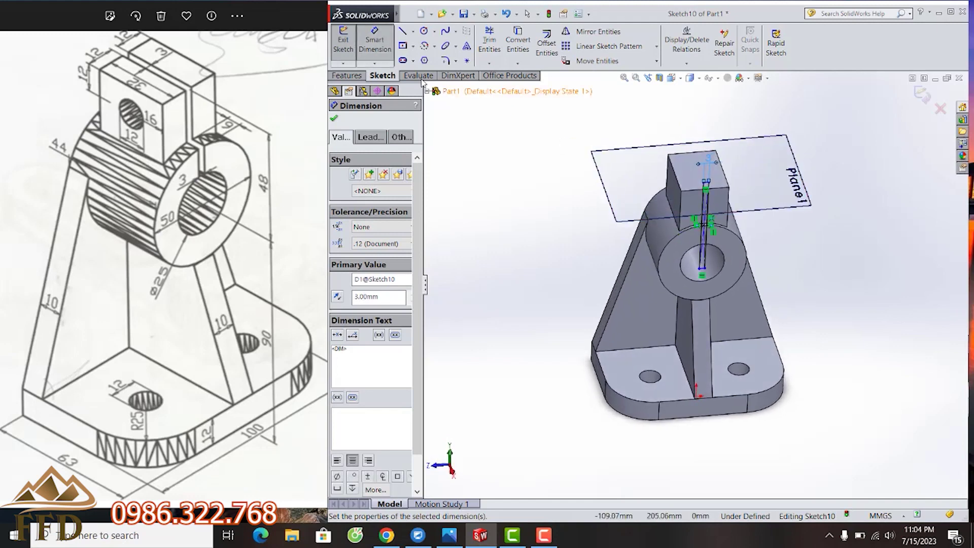
click(354, 77)
click(504, 45)
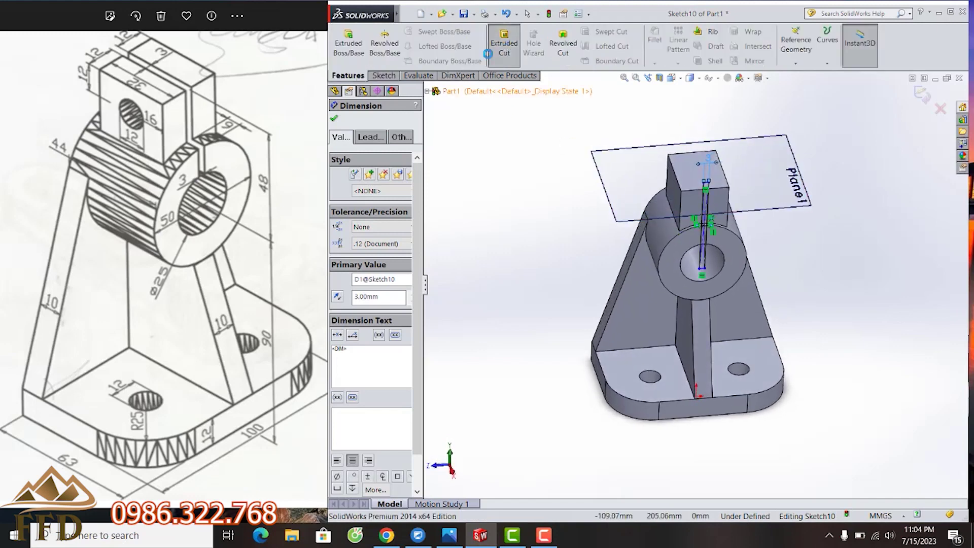
Step: Cut Sketch10 Through All as Cut-Extrude4, slicing the 3 mm slot through block and boss
click(398, 187)
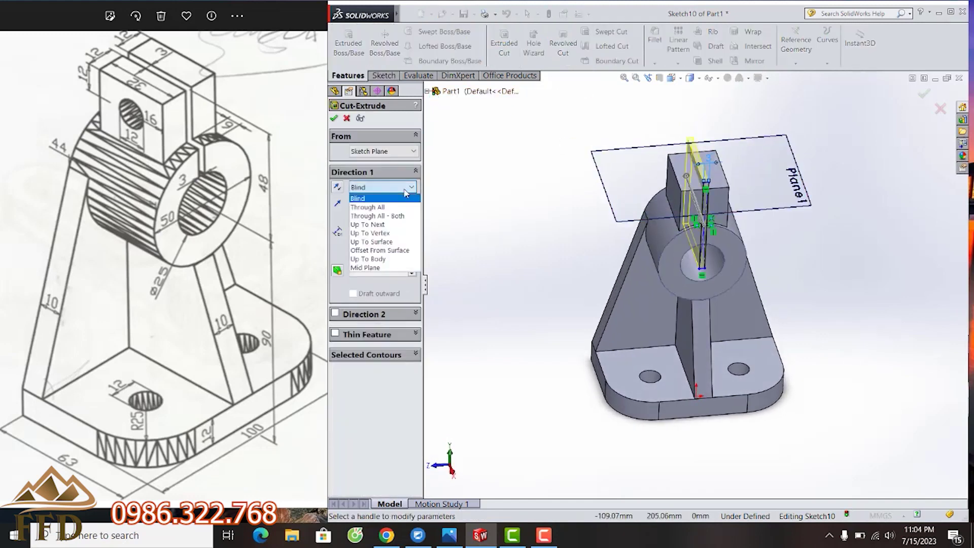
click(374, 207)
click(334, 119)
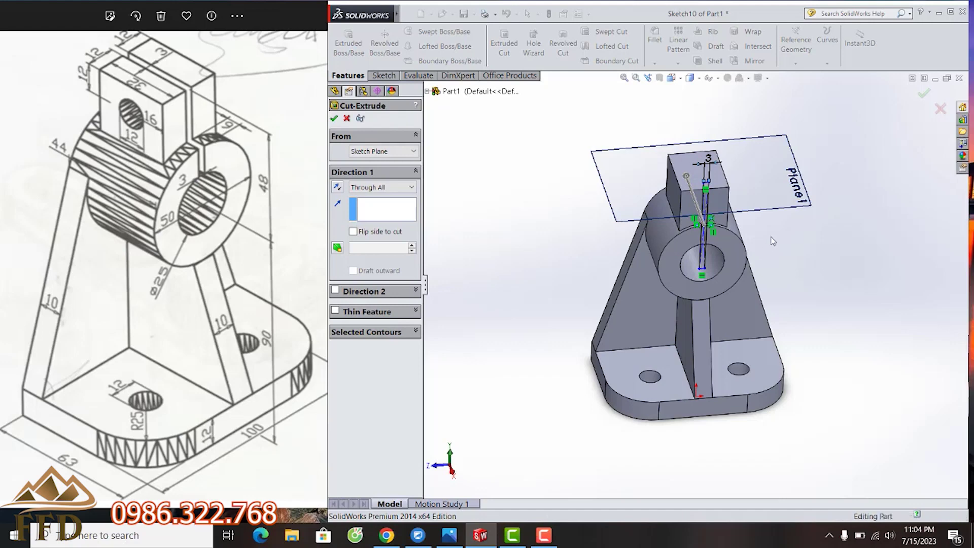
mouse_move(799, 216)
middle_down()
mouse_move(768, 161)
mouse_move(878, 161)
middle_up()
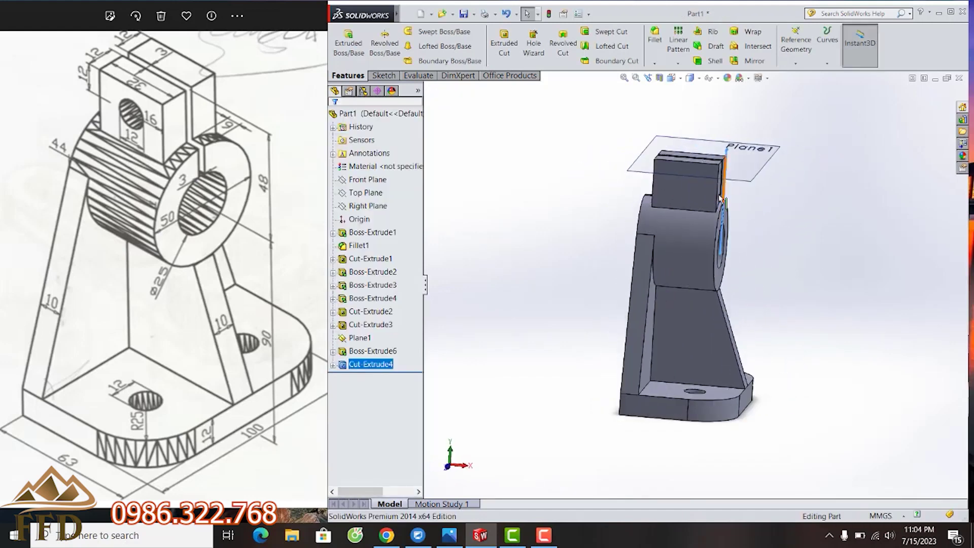
Step: Sketch a circle on the top block's front face
click(709, 193)
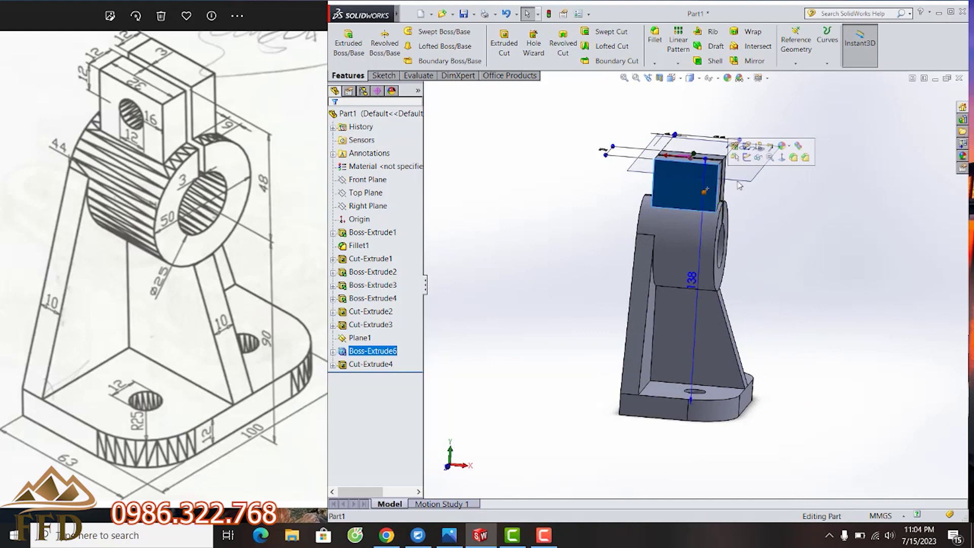
click(785, 161)
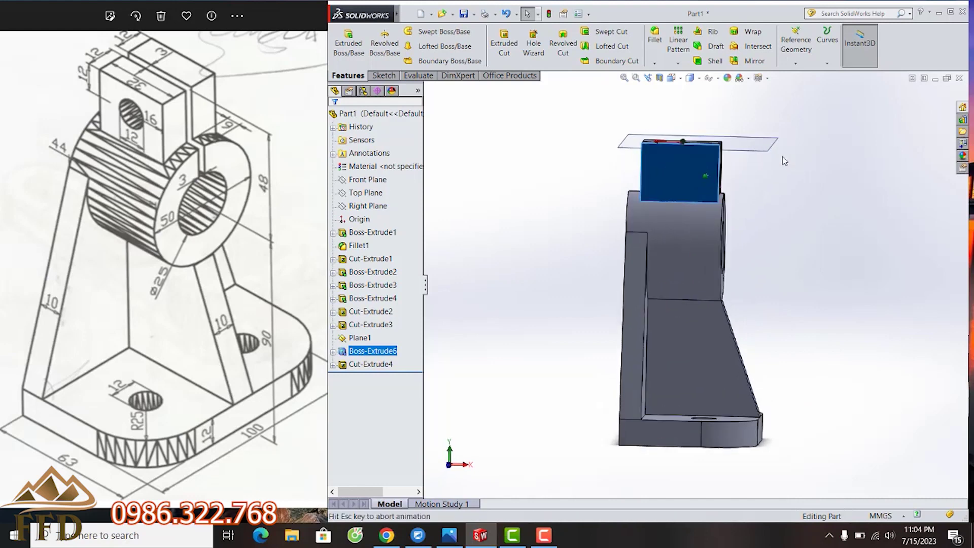
click(380, 76)
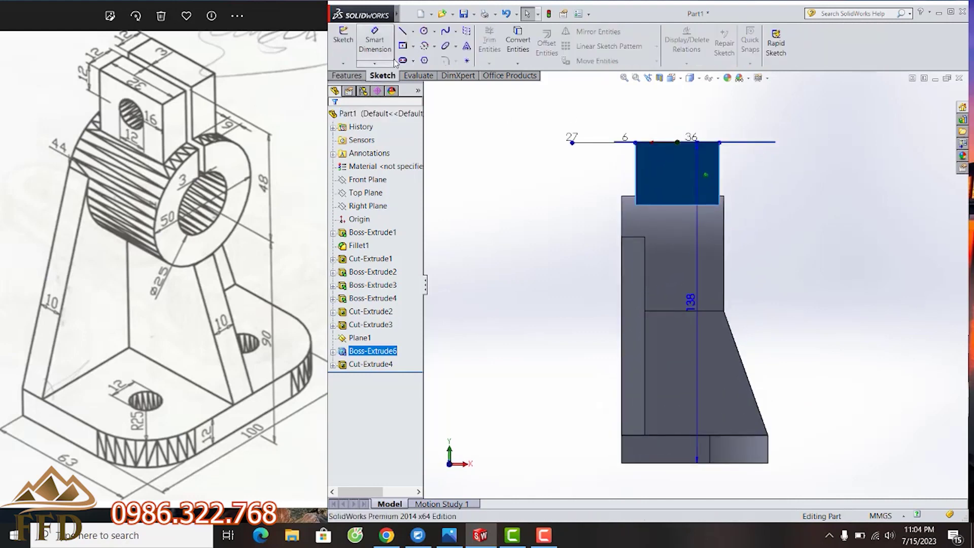
click(426, 33)
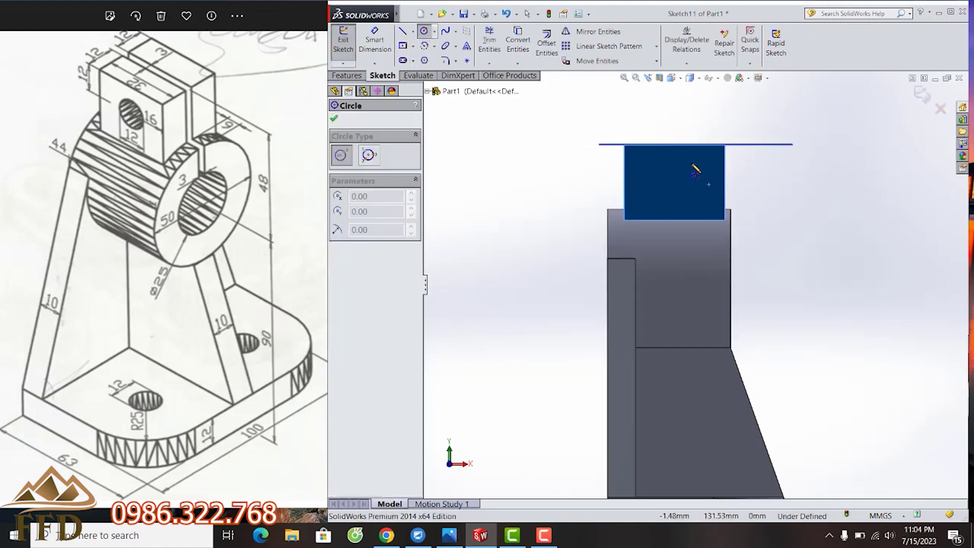
click(668, 186)
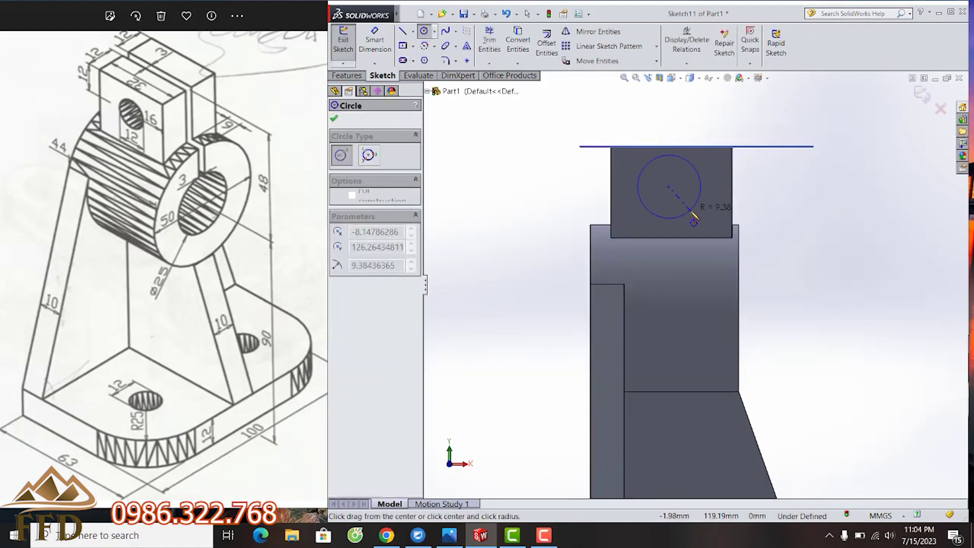
click(692, 210)
Step: Dimension the circle's diameter to 12 mm
click(375, 41)
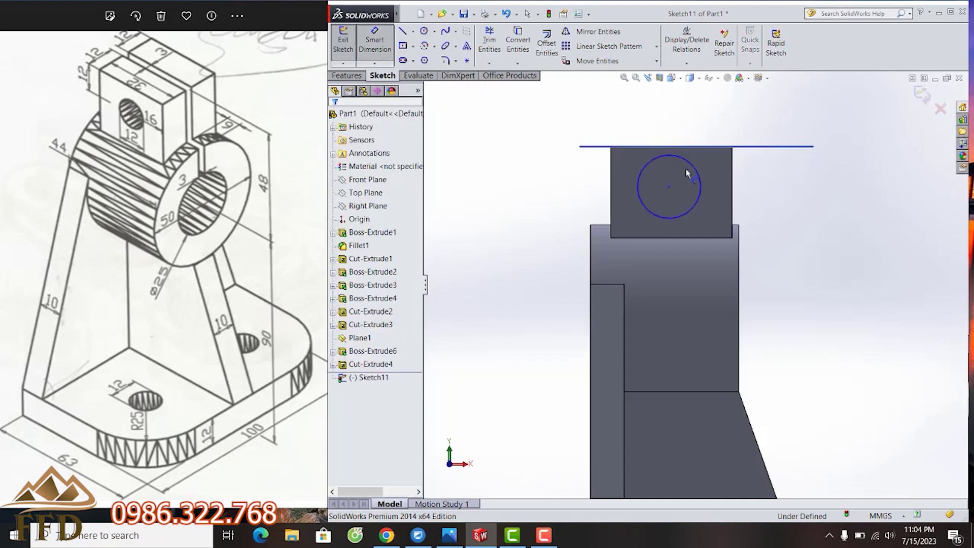
click(696, 172)
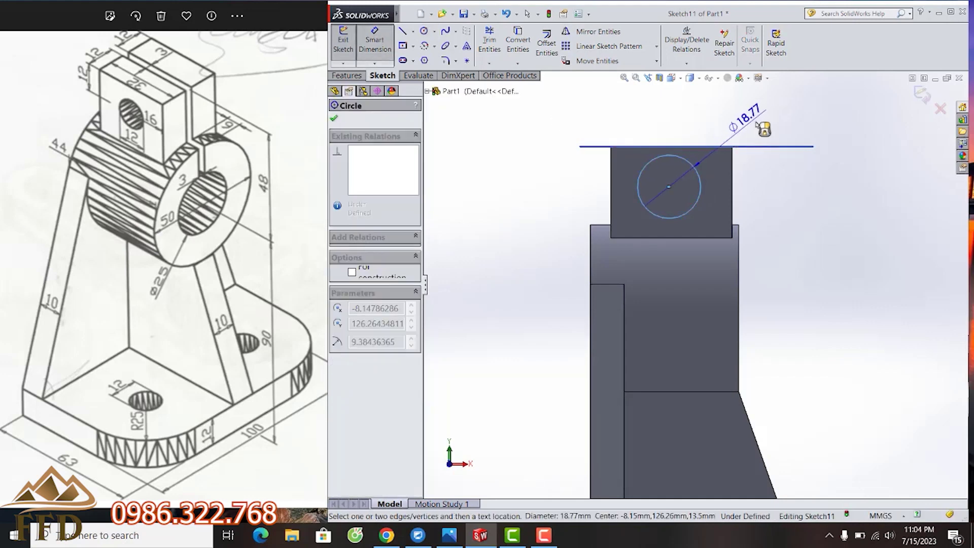
click(819, 154)
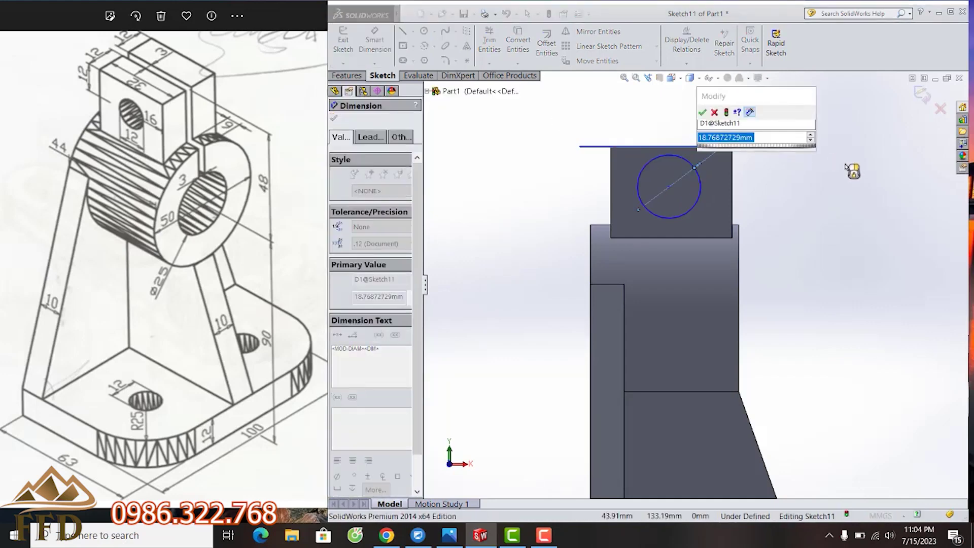
key(Return)
text(12)
key(Return)
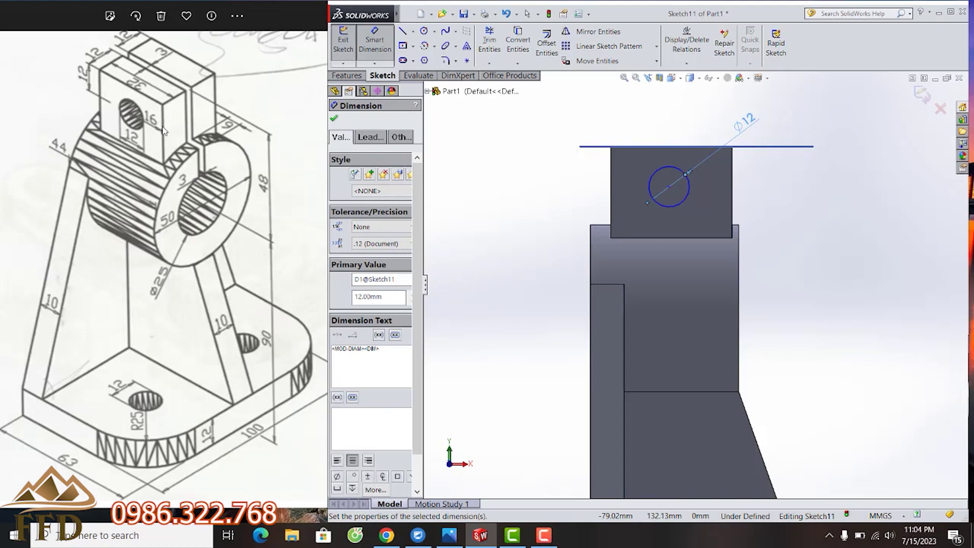
Step: Locate the circle centre 16 mm from the right edge and 12 mm below the top
click(669, 187)
click(731, 193)
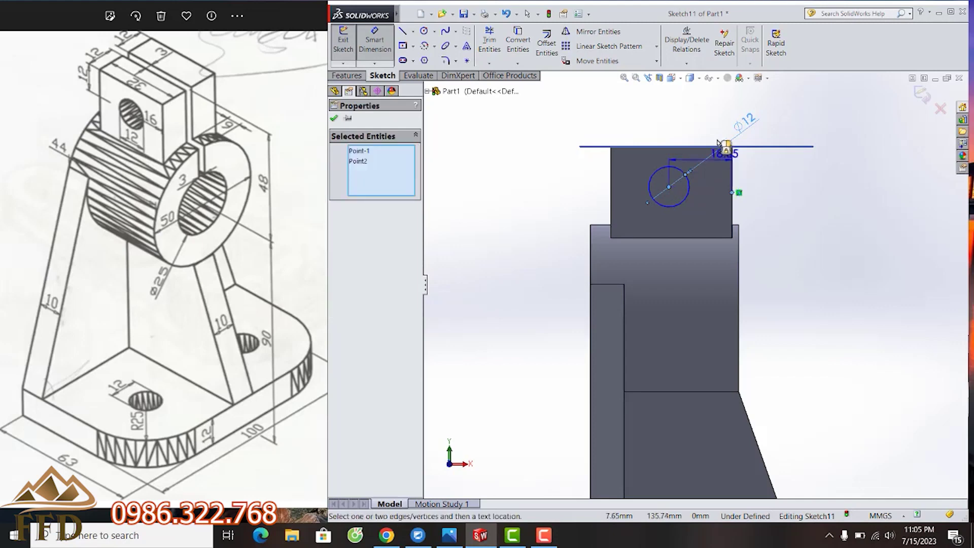
click(691, 124)
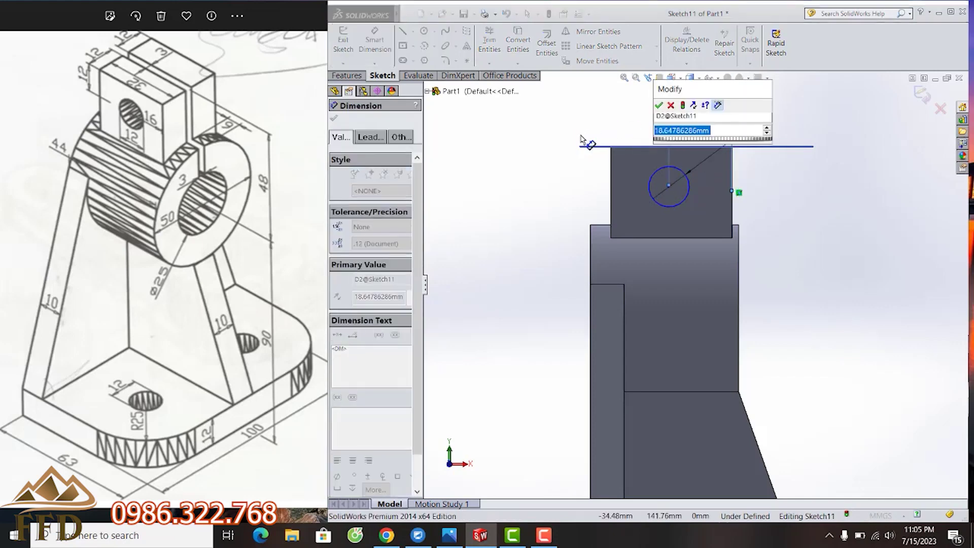
text(16)
key(Return)
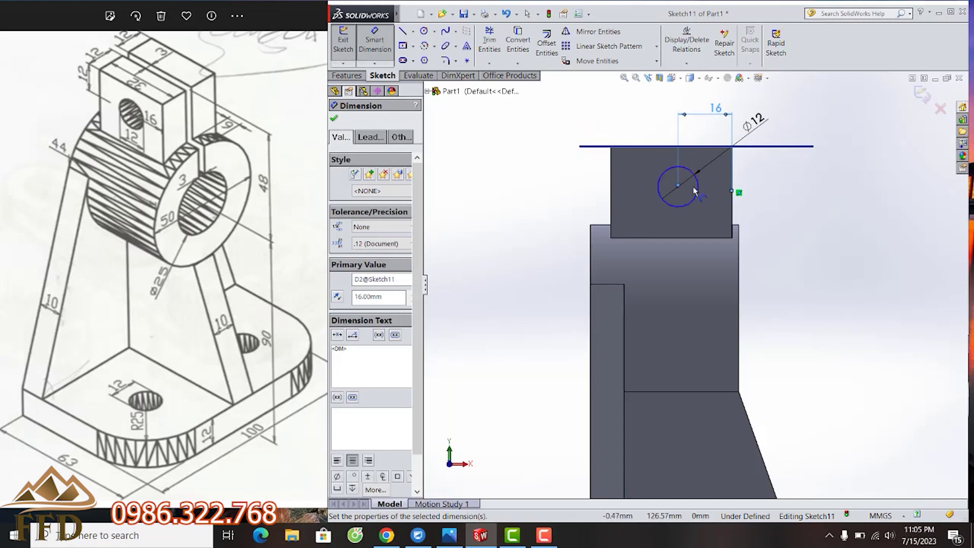
click(670, 150)
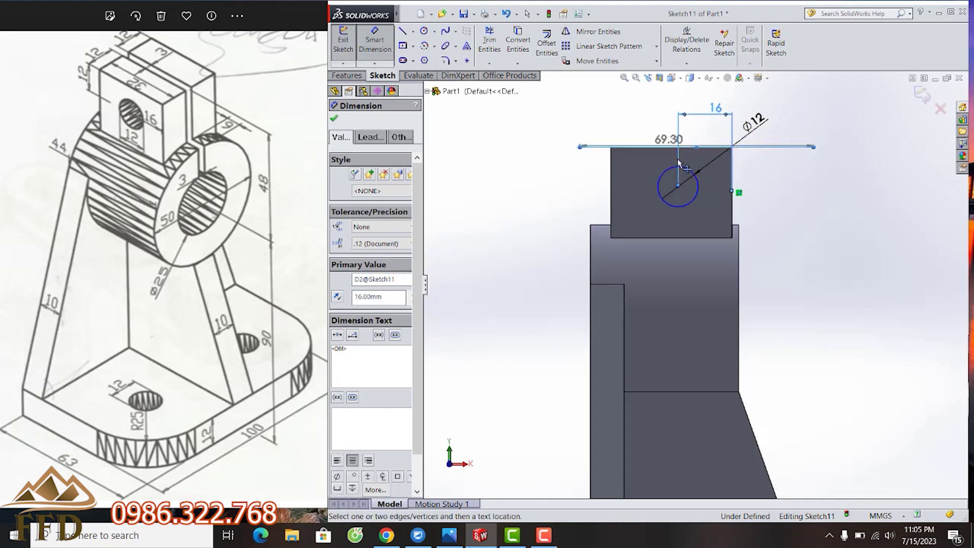
click(678, 188)
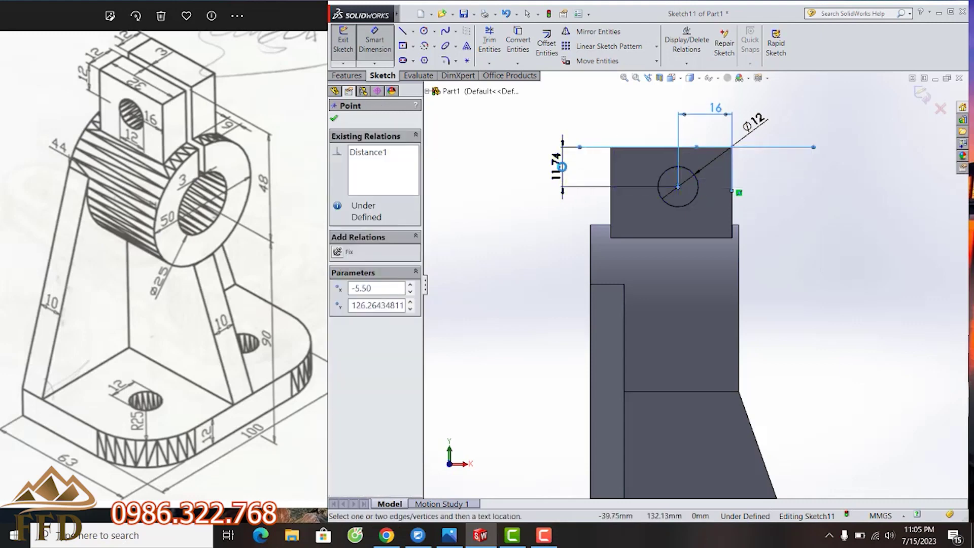
click(556, 168)
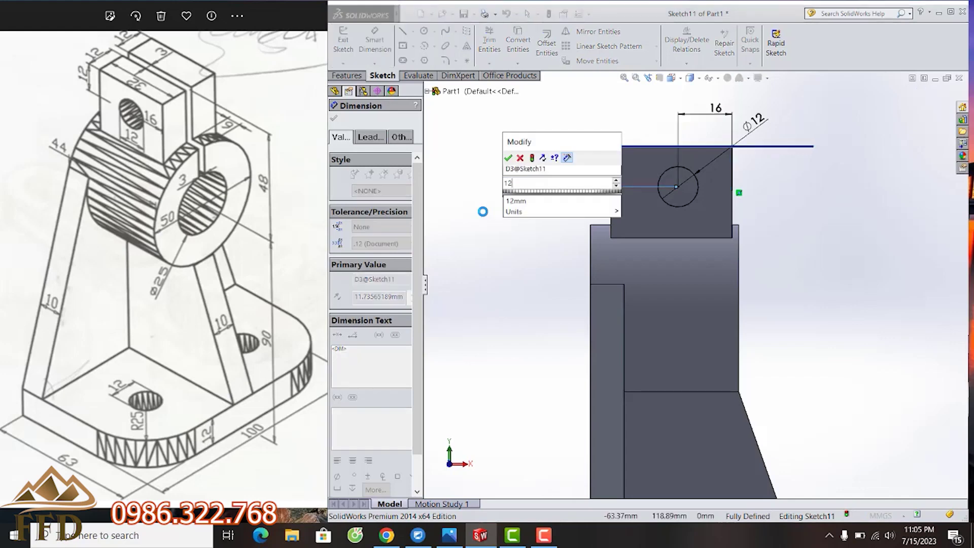
text(12)
key(Return)
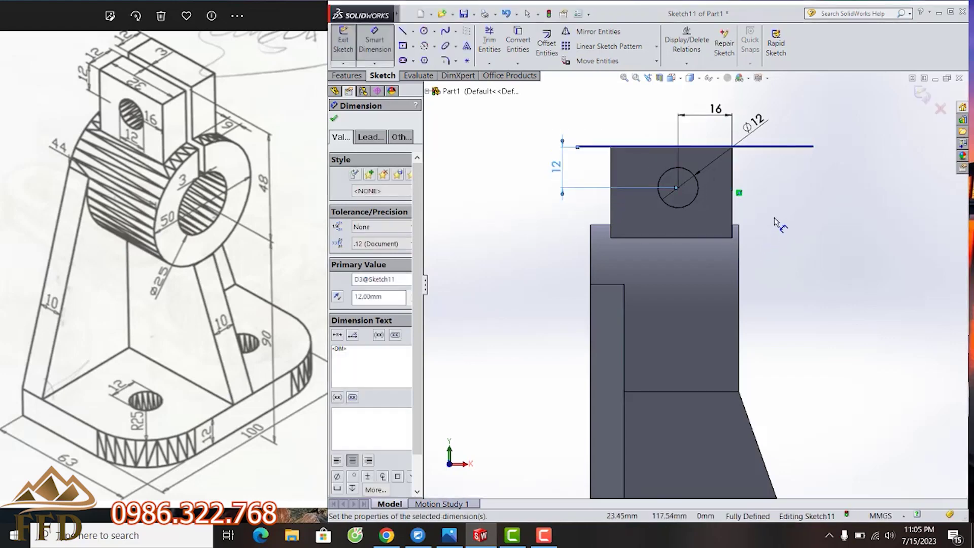
middle_drag(749, 218, 695, 275)
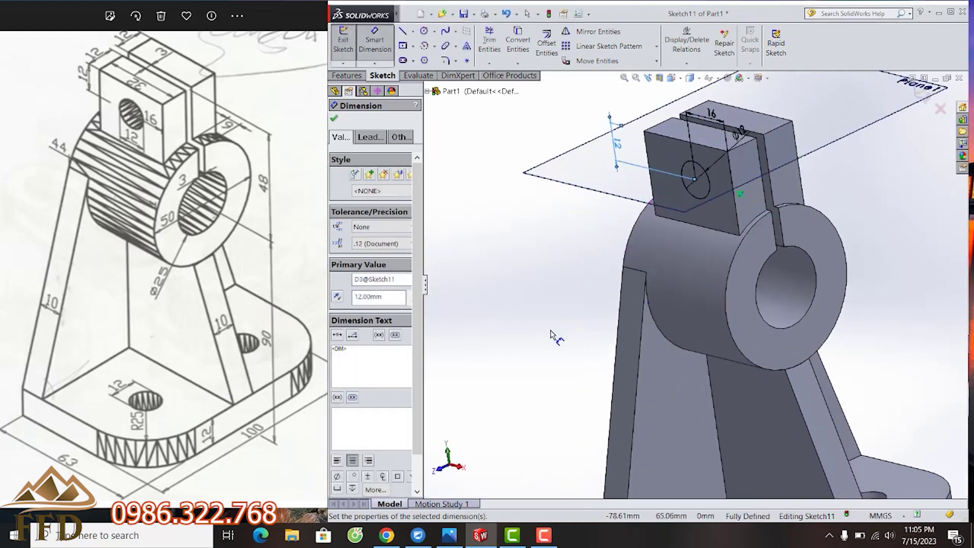
scroll(555, 339, up, 2)
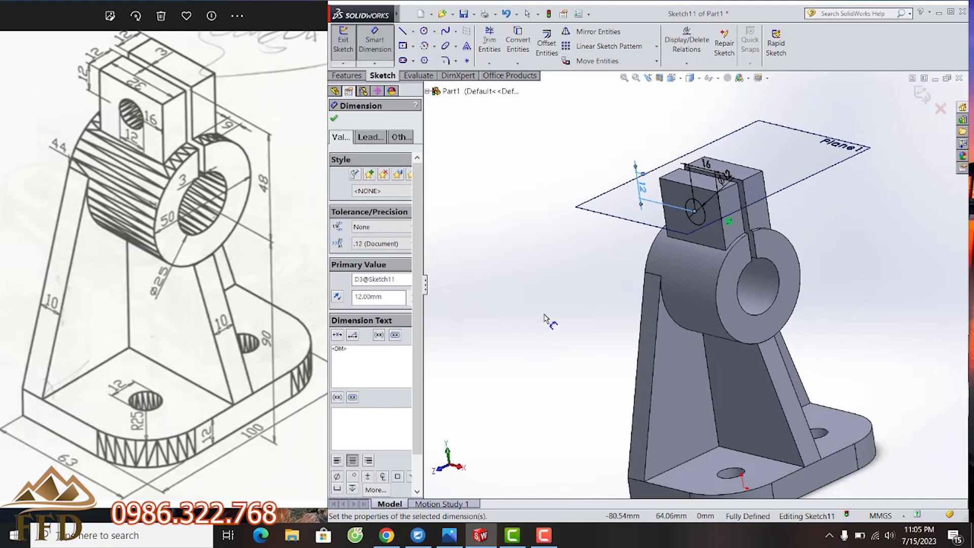
click(355, 76)
Step: Cut Sketch11 Blind 44 mm as Cut-Extrude5, boring the Ø12 hole through the block
click(503, 45)
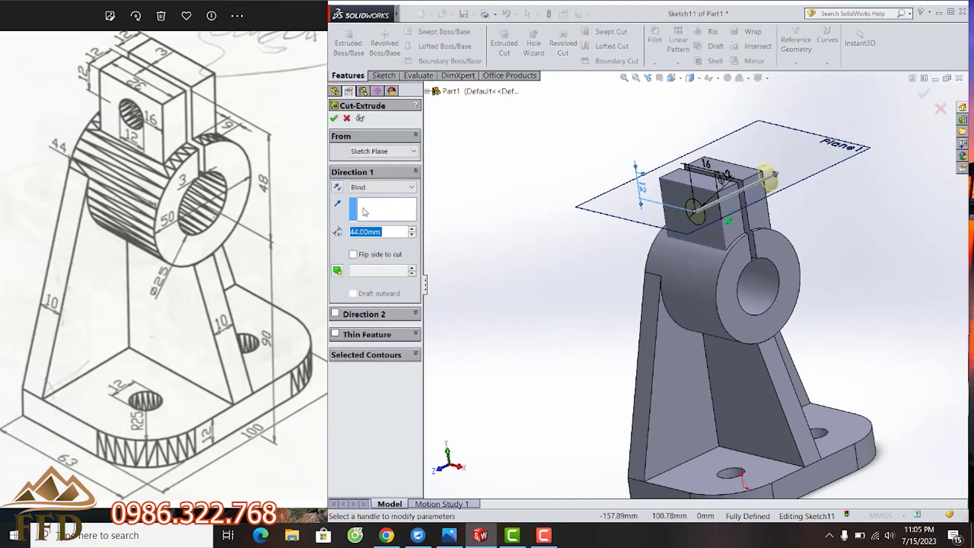
click(334, 119)
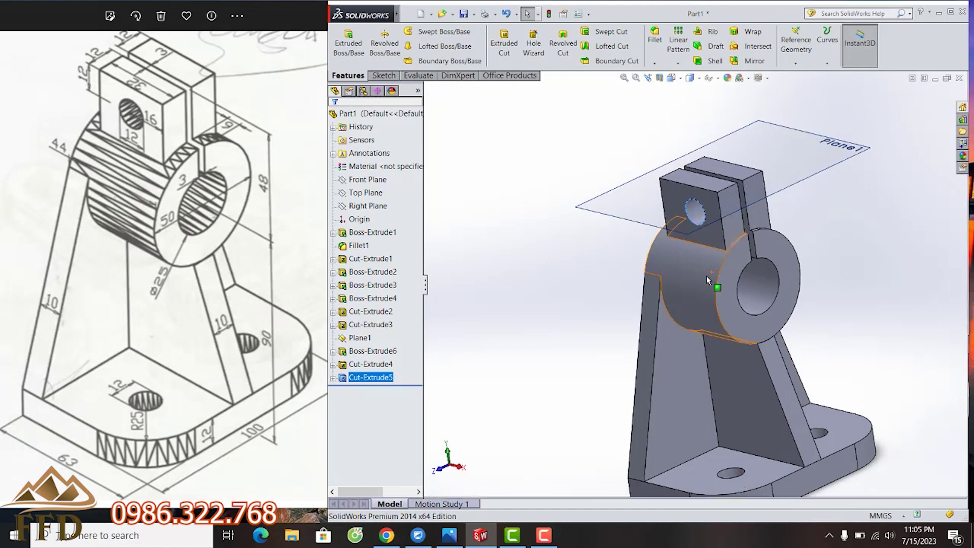
Step: Hide Plane1, then orbit and zoom to inspect the slotted top block and cross hole
click(843, 157)
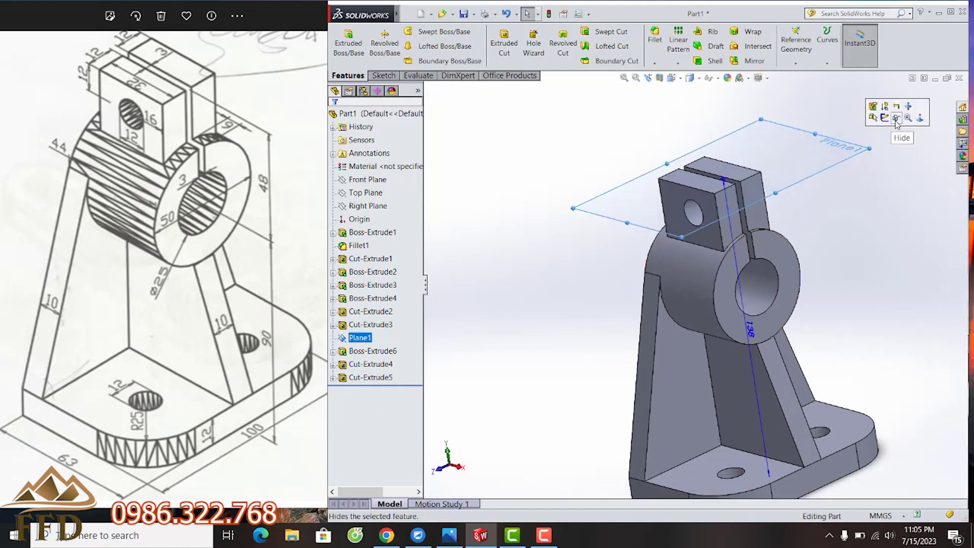
click(886, 132)
scroll(619, 206, down, 2)
scroll(620, 207, up, 3)
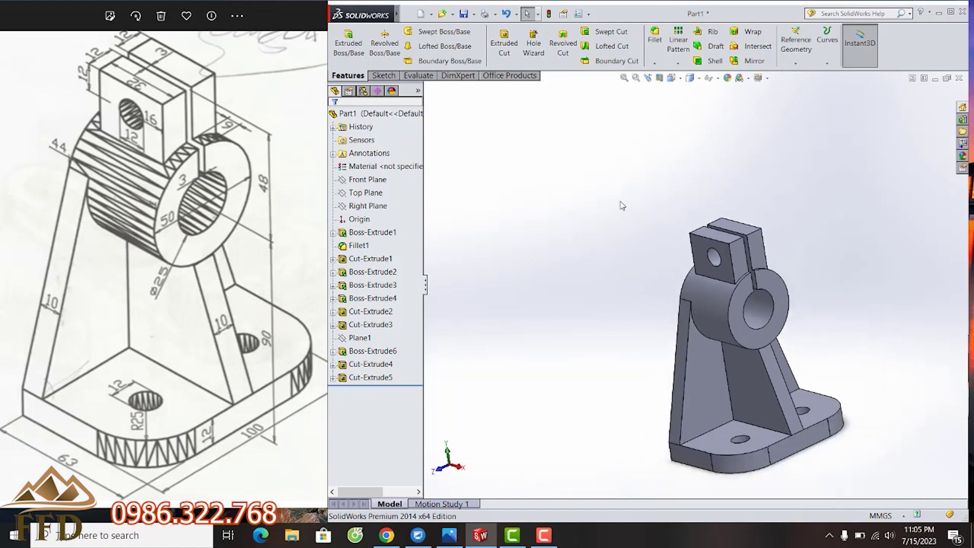
scroll(815, 331, up, 2)
mouse_move(816, 330)
middle_down()
mouse_move(658, 408)
mouse_move(715, 397)
mouse_move(795, 336)
mouse_move(788, 329)
mouse_move(839, 363)
mouse_move(813, 363)
mouse_move(713, 405)
mouse_move(636, 344)
mouse_move(642, 356)
middle_up()
scroll(810, 361, down, 1)
scroll(809, 361, down, 3)
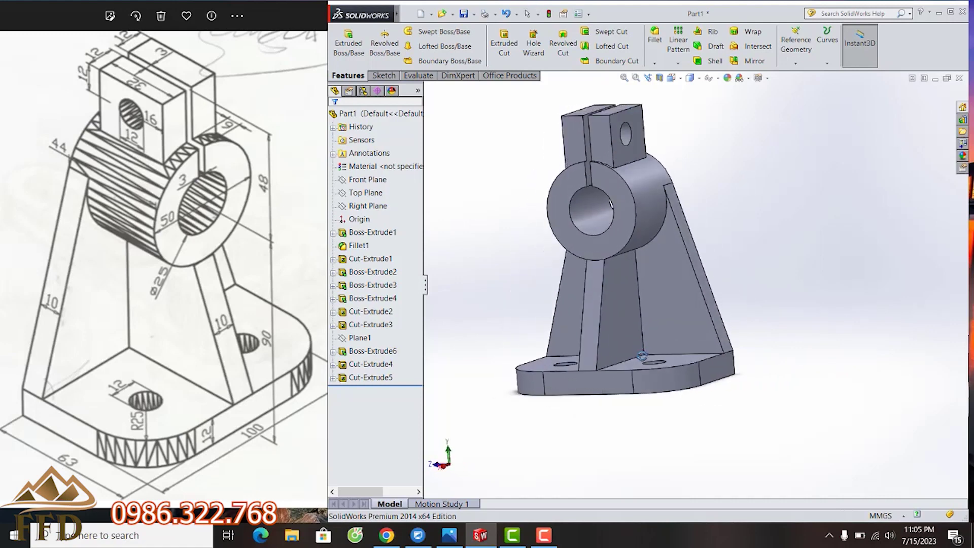